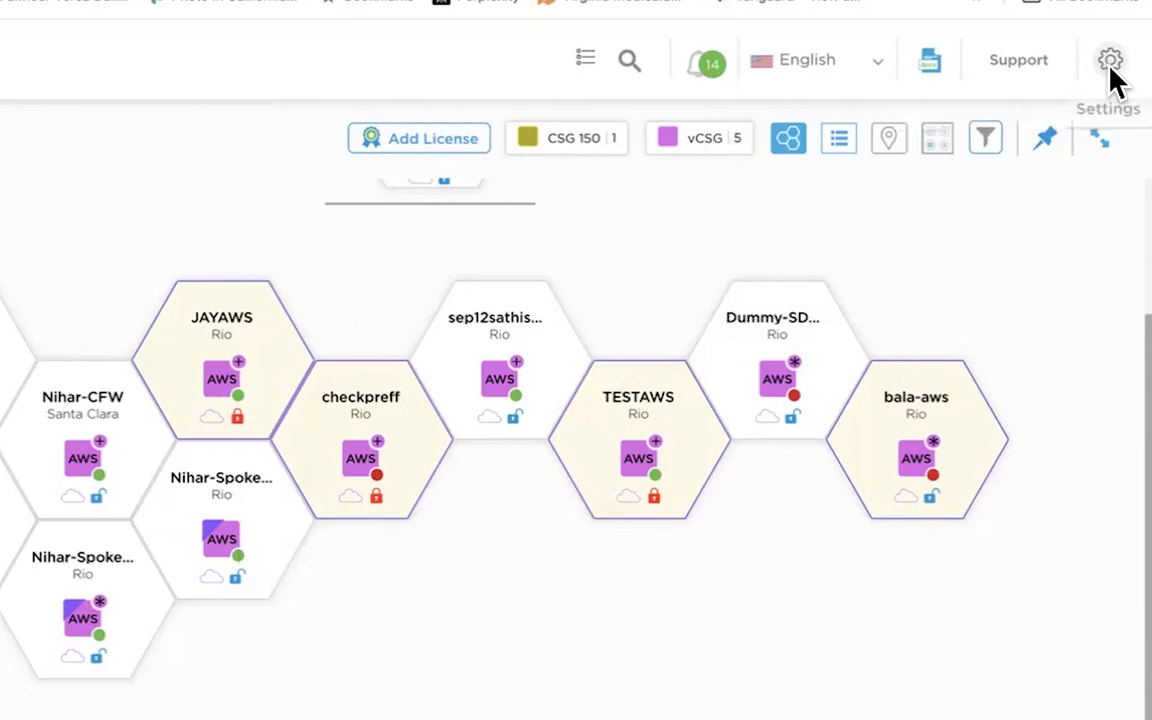
click(1110, 64)
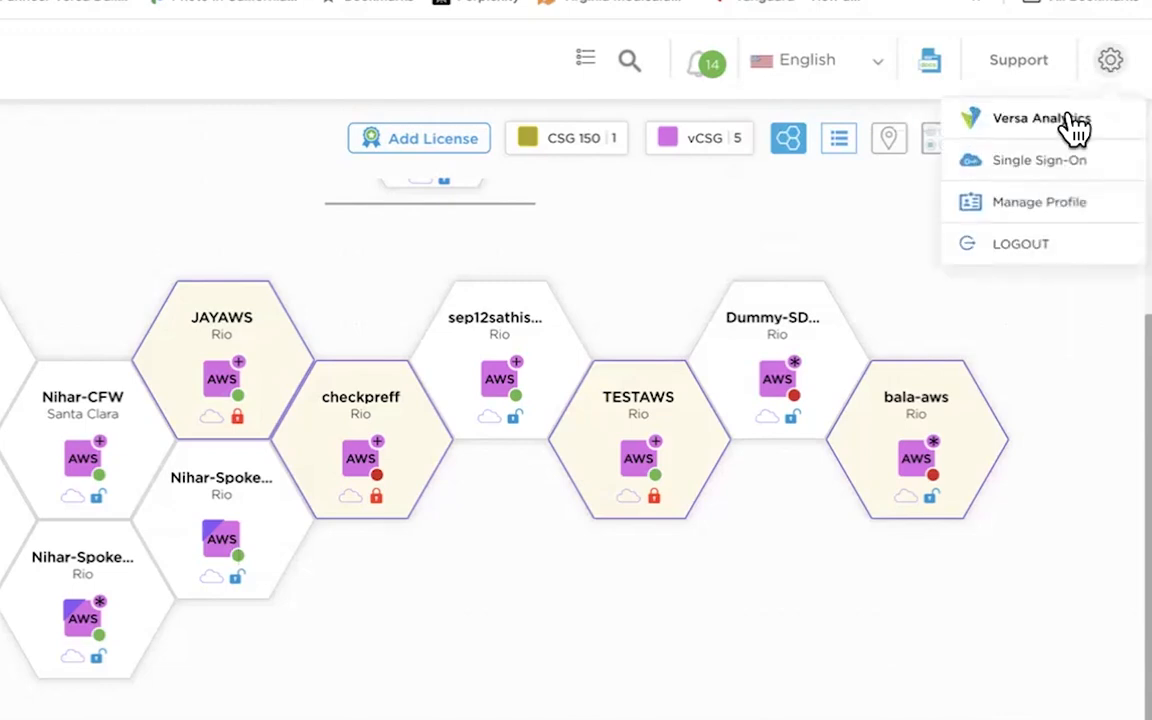
click(1113, 320)
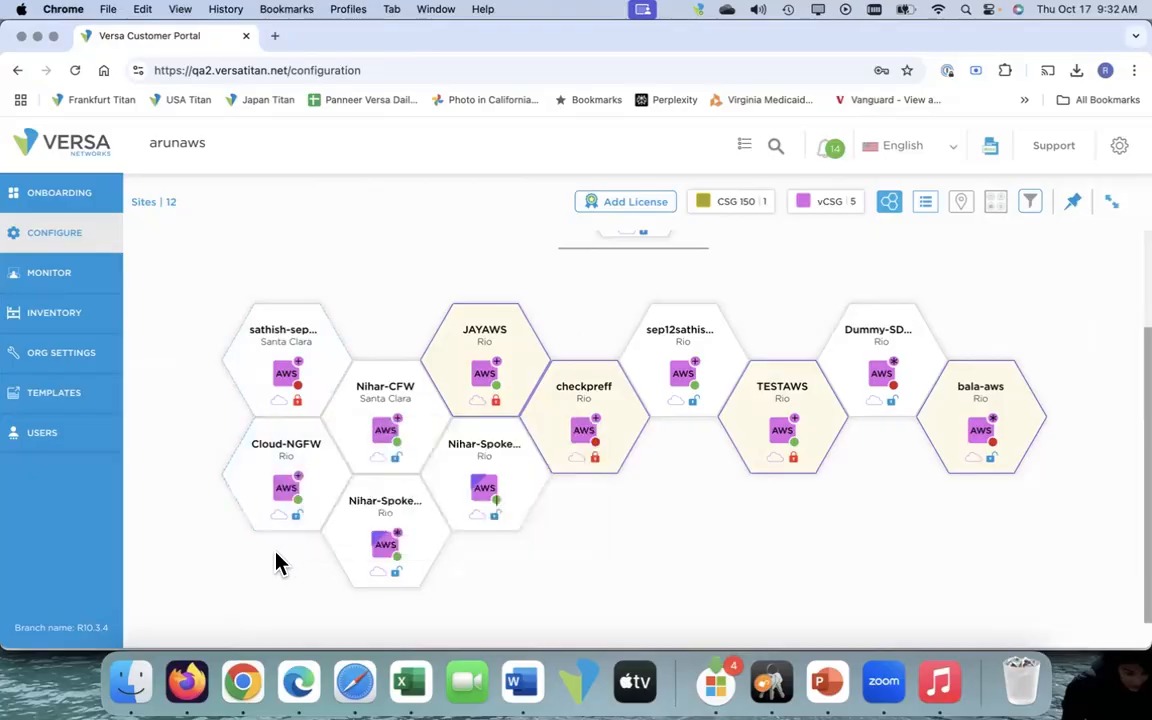
Open the device configuration of the Cloud-NGFW site and examine its WAN port settings
mouse_move(298, 522)
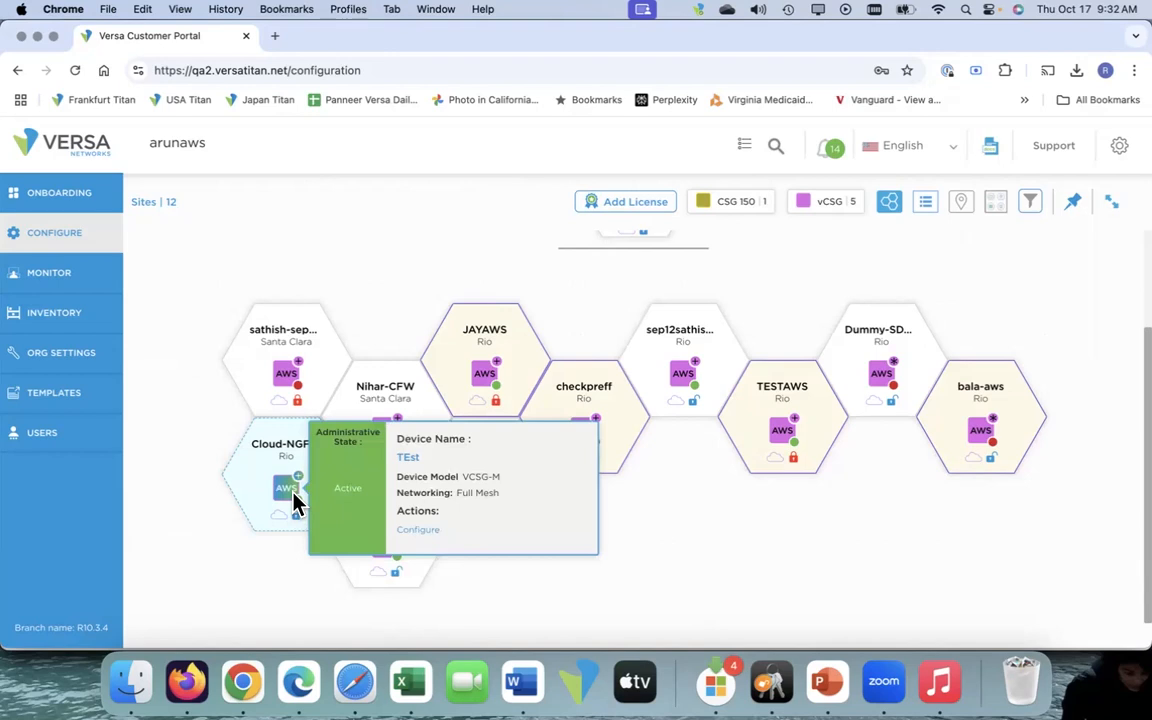
click(413, 532)
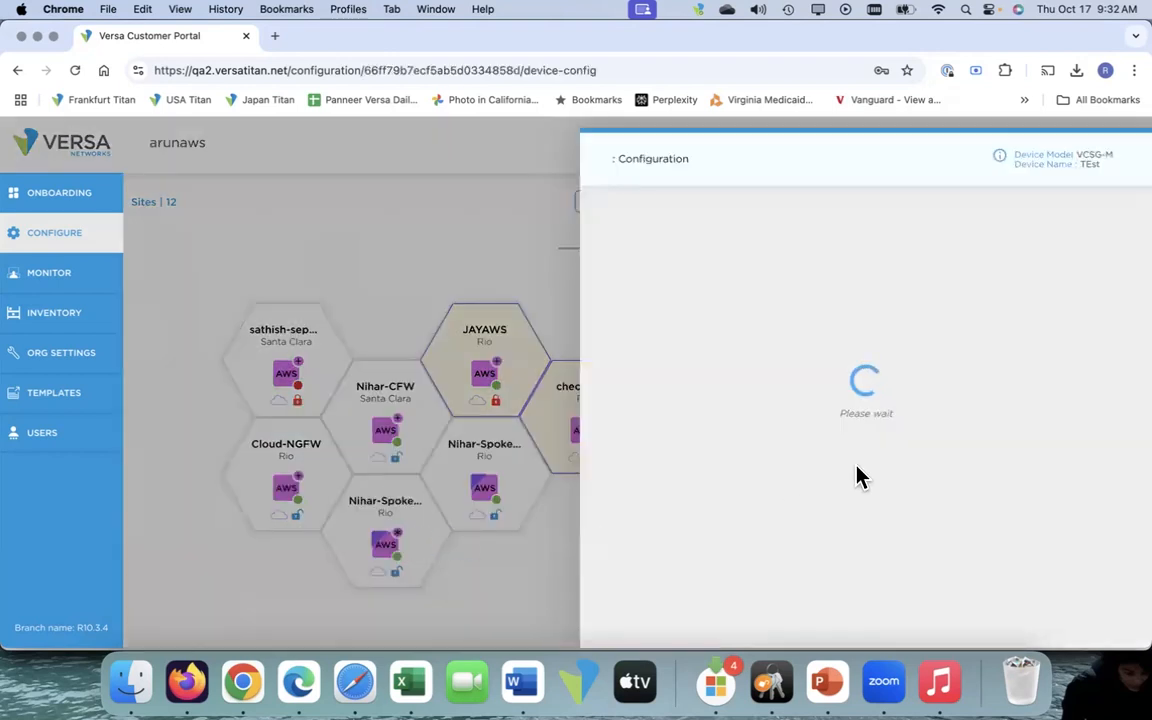
scroll(868, 465, down, 2)
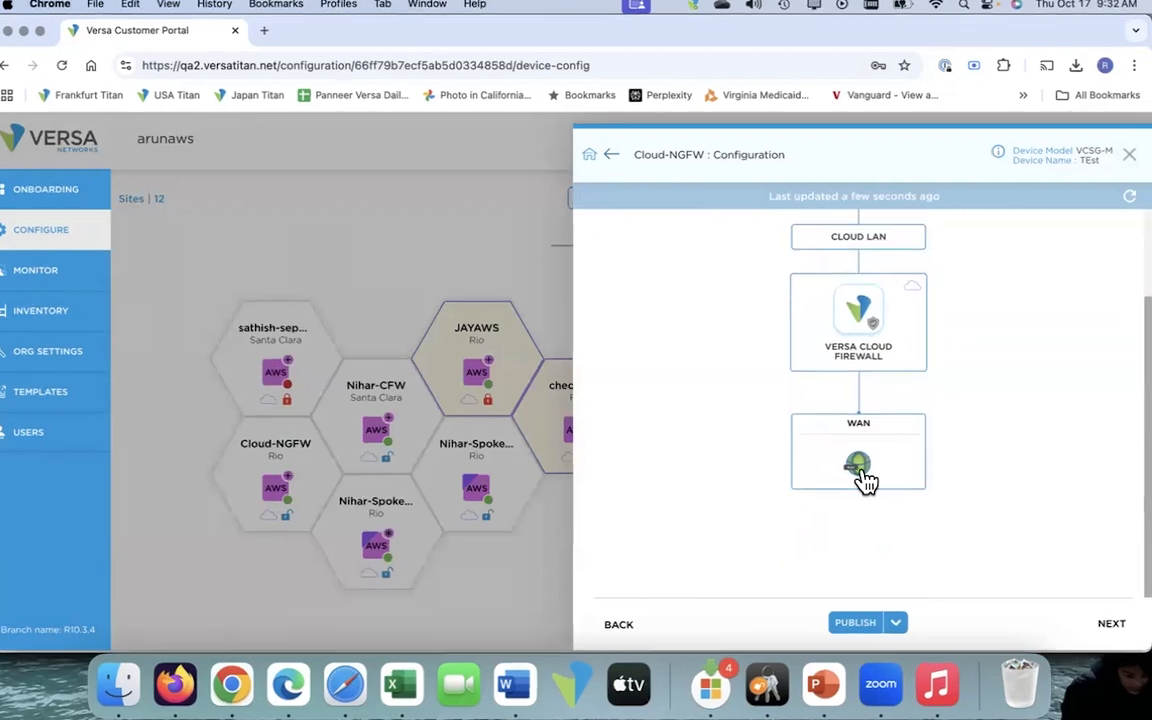
click(863, 475)
scroll(720, 470, down, 2)
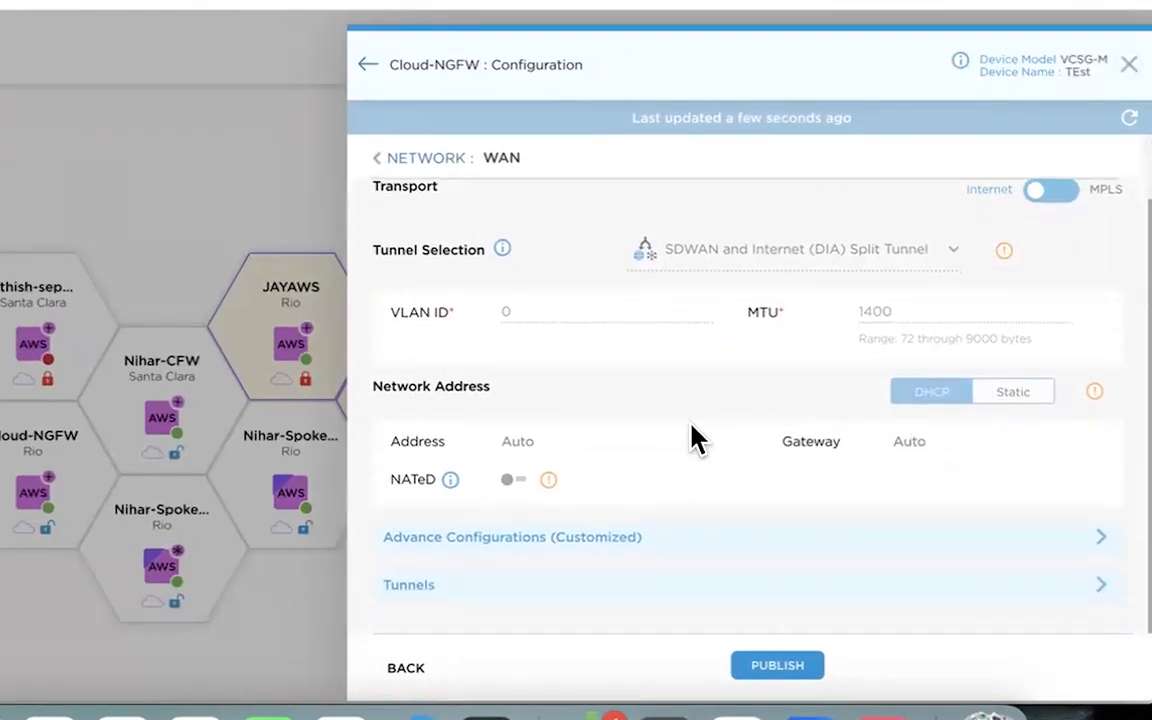
Review the WAN port's advanced configuration, including traffic shaping and link monitoring, and leave it without saving
click(695, 548)
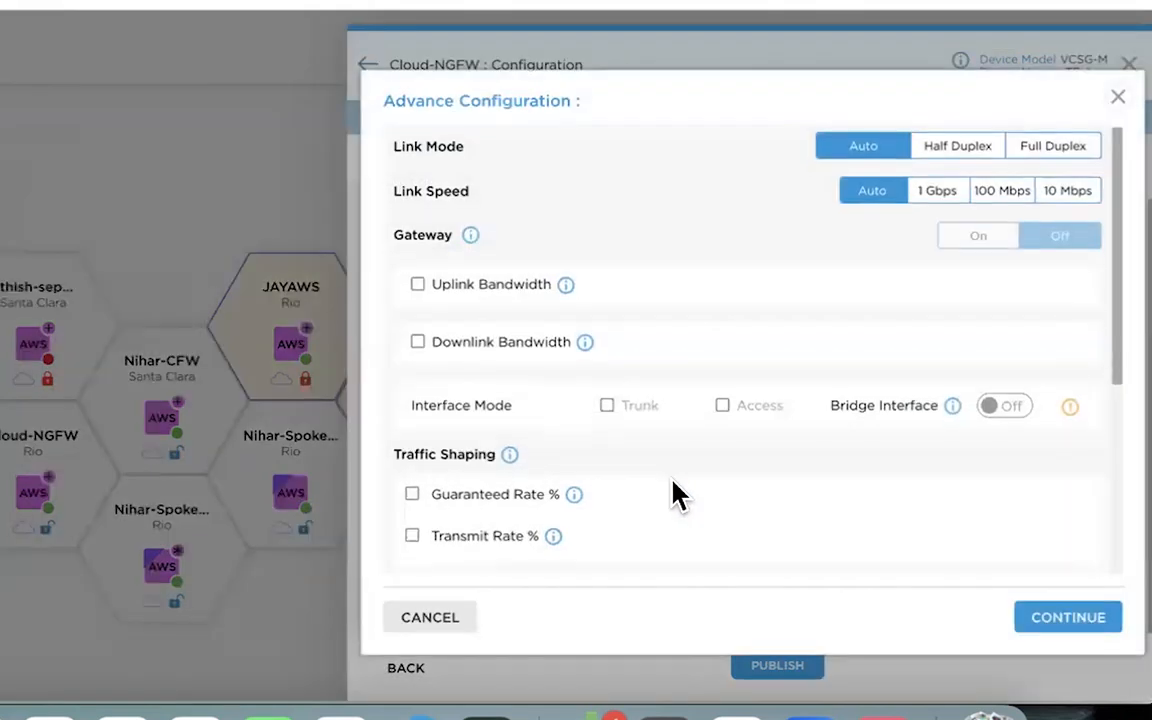
scroll(675, 494, down, 5)
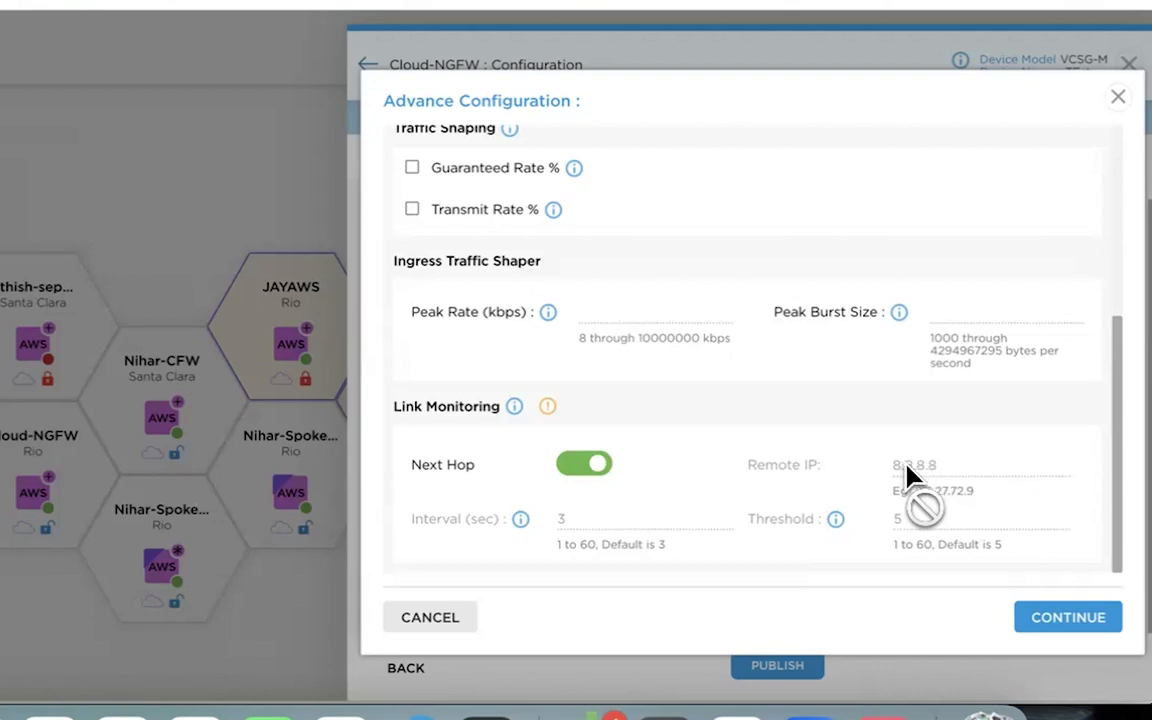
scroll(828, 465, up, 1)
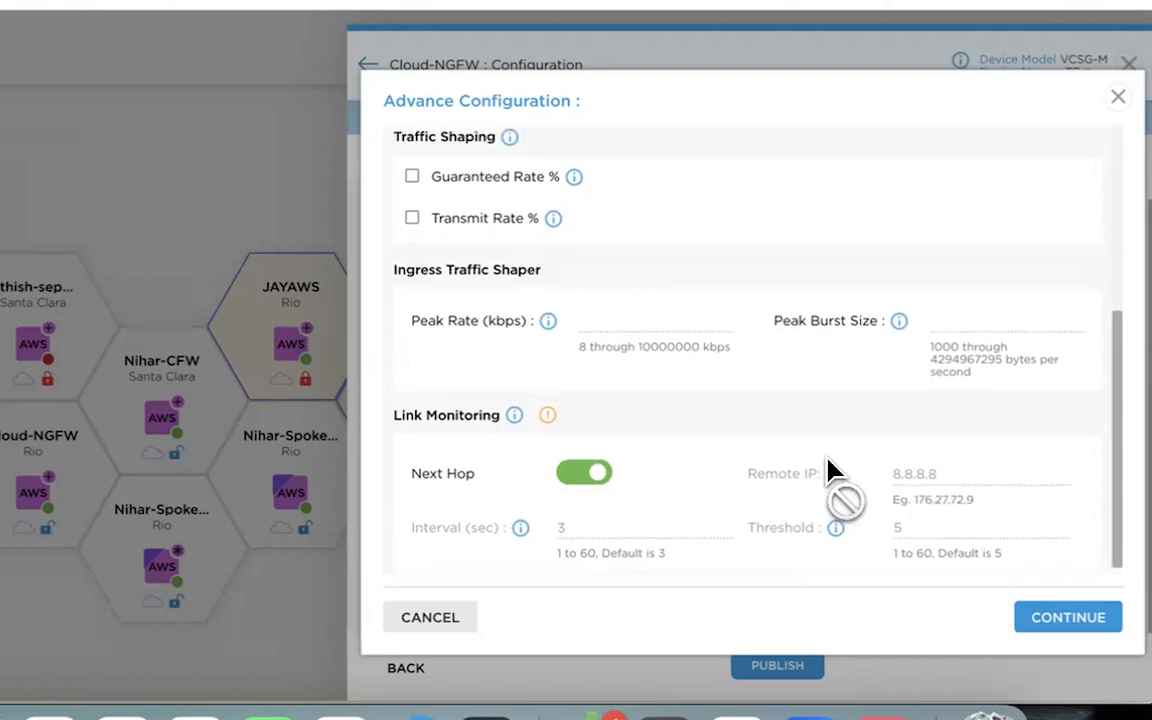
scroll(828, 470, up, 5)
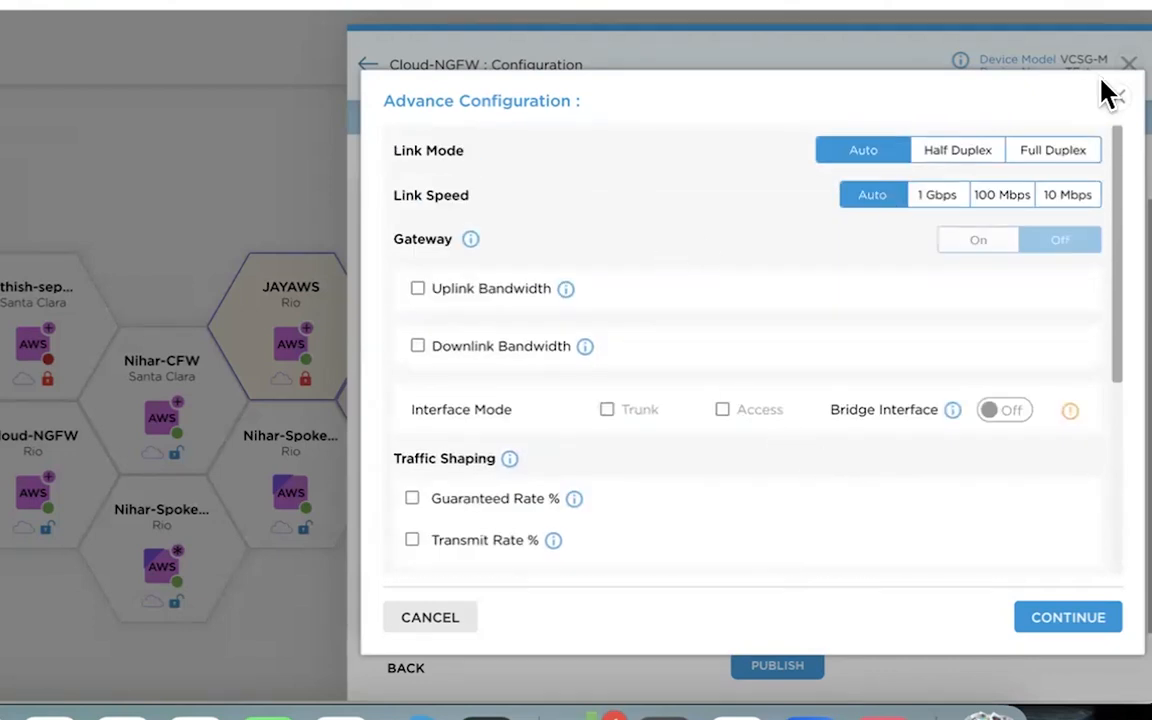
click(410, 627)
Expand the WAN port's tunnel settings and review the IPSEC options
click(627, 590)
scroll(661, 586, down, 4)
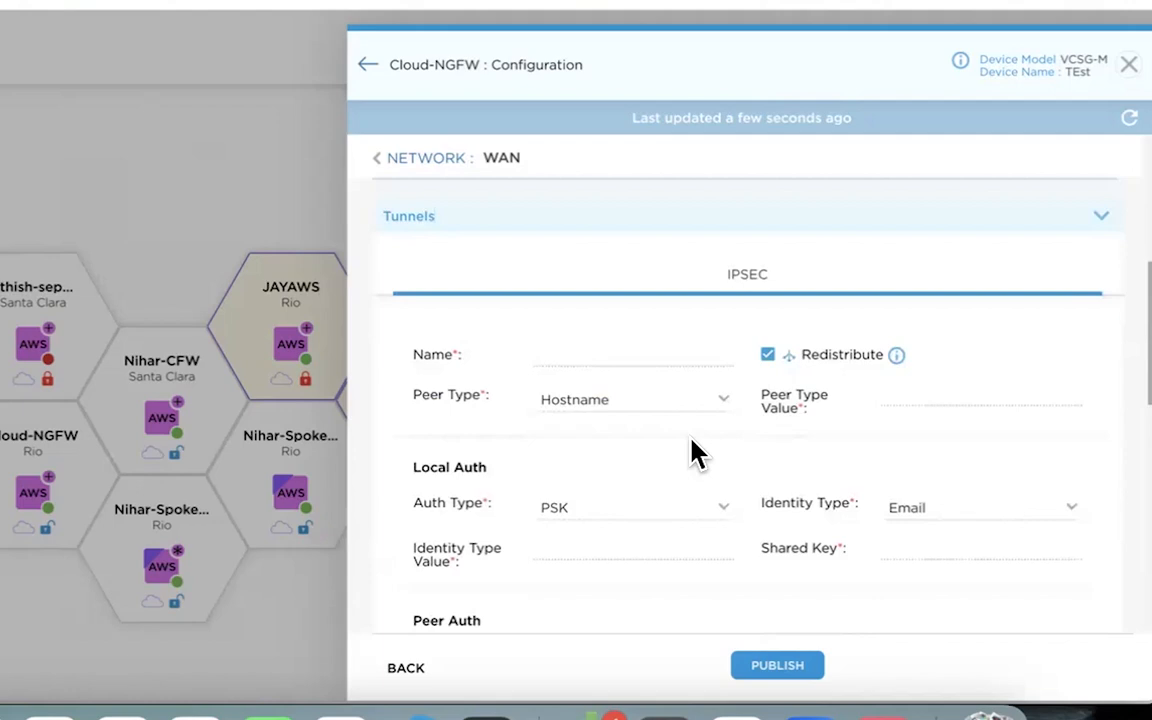
scroll(697, 453, up, 5)
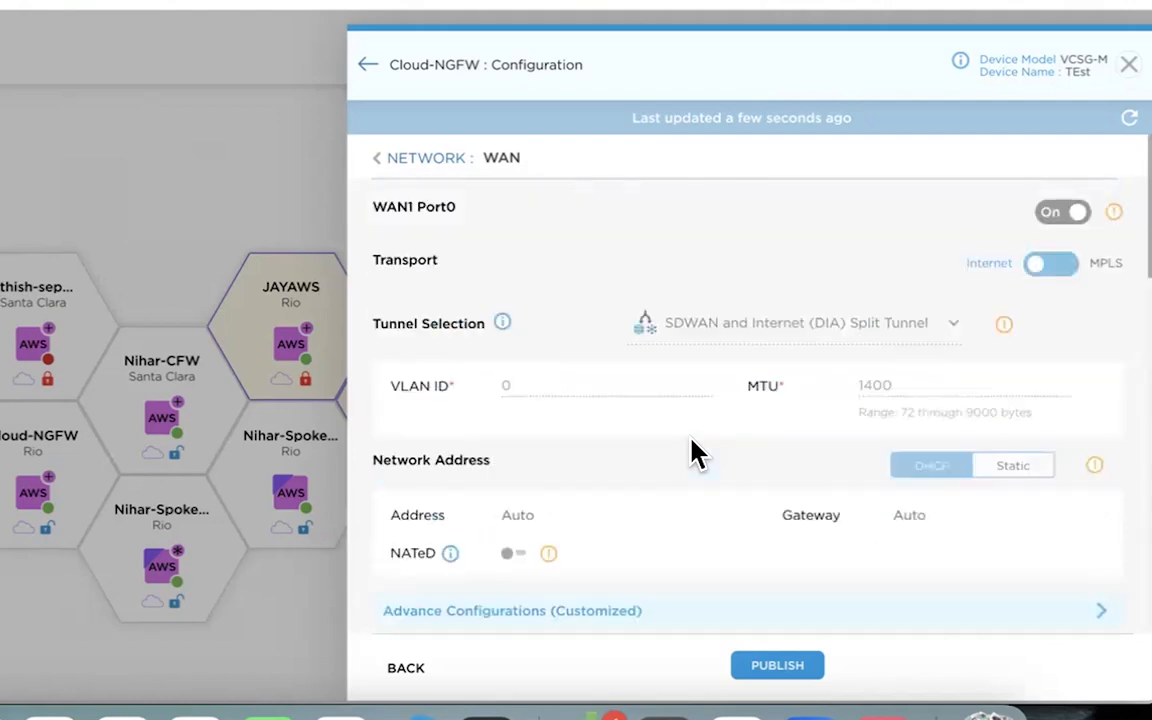
scroll(833, 615, down, 3)
scroll(776, 404, up, 3)
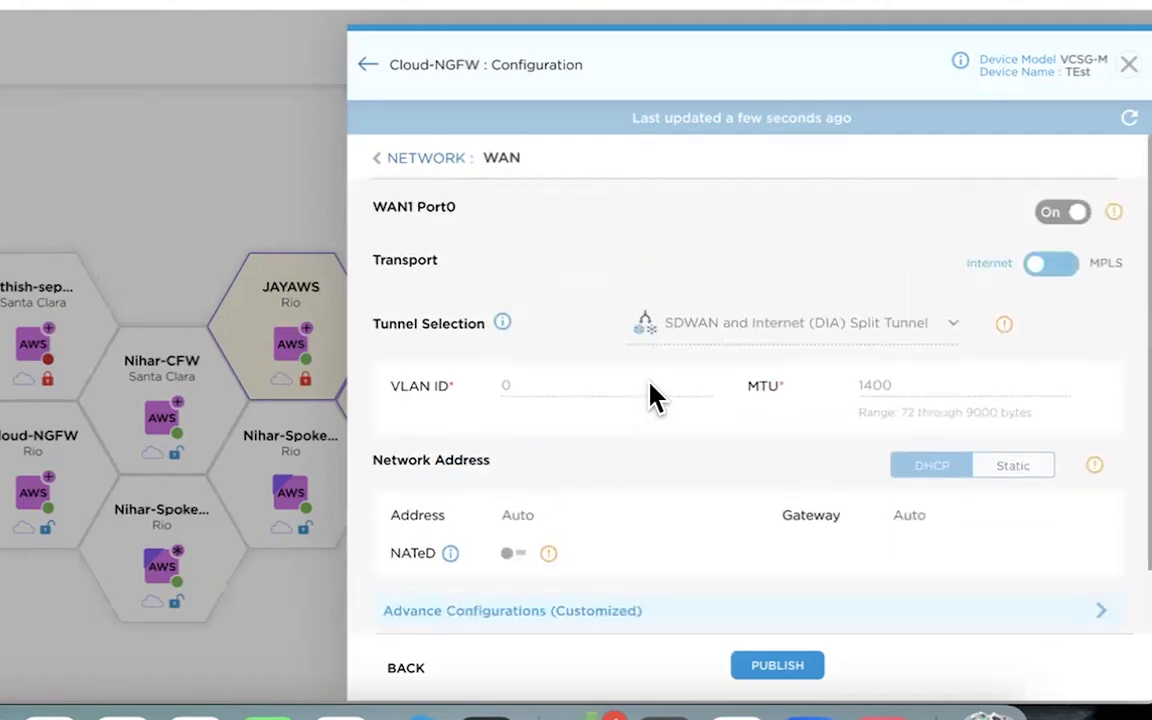
View the Cloud LAN's Ethernet port settings, select LAN1 Port1's IP address and mask, and switch to Microsoft Word
click(428, 158)
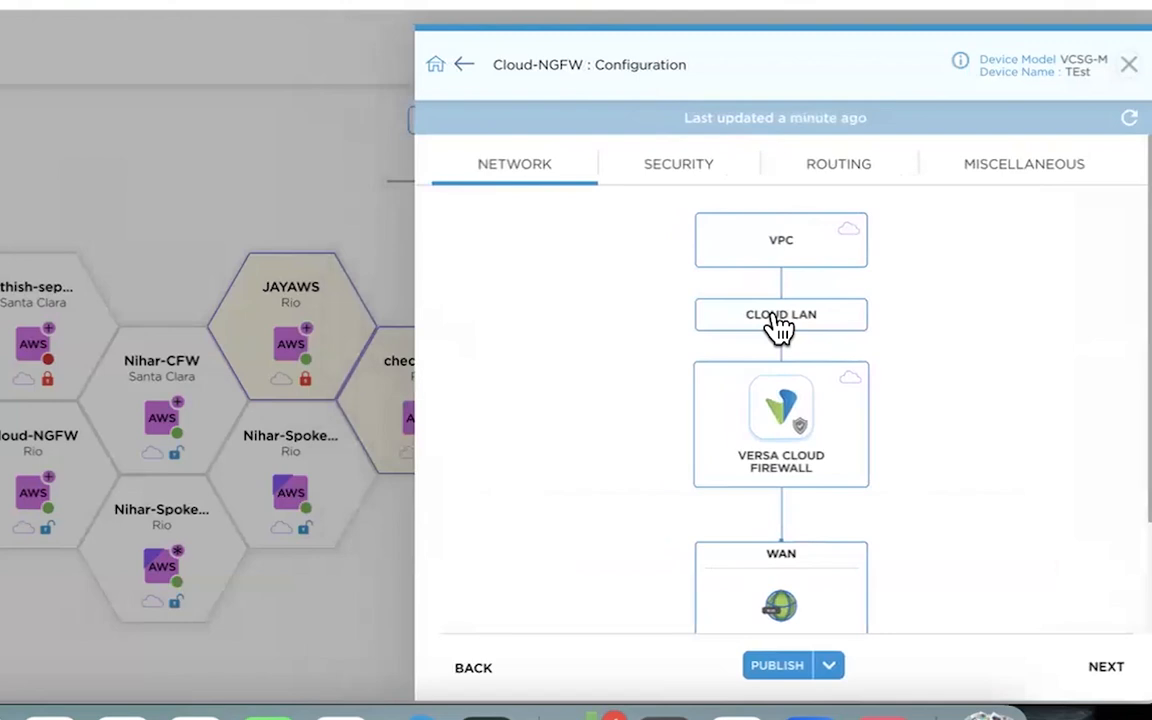
click(779, 318)
click(686, 309)
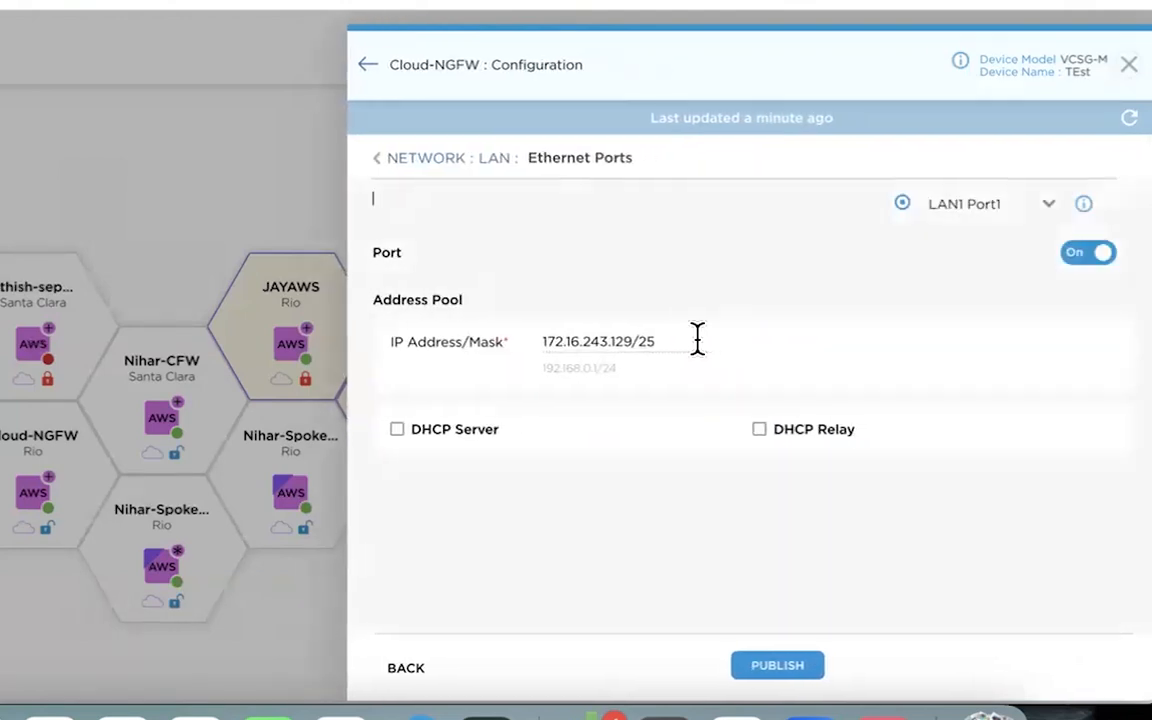
drag(676, 339, 550, 337)
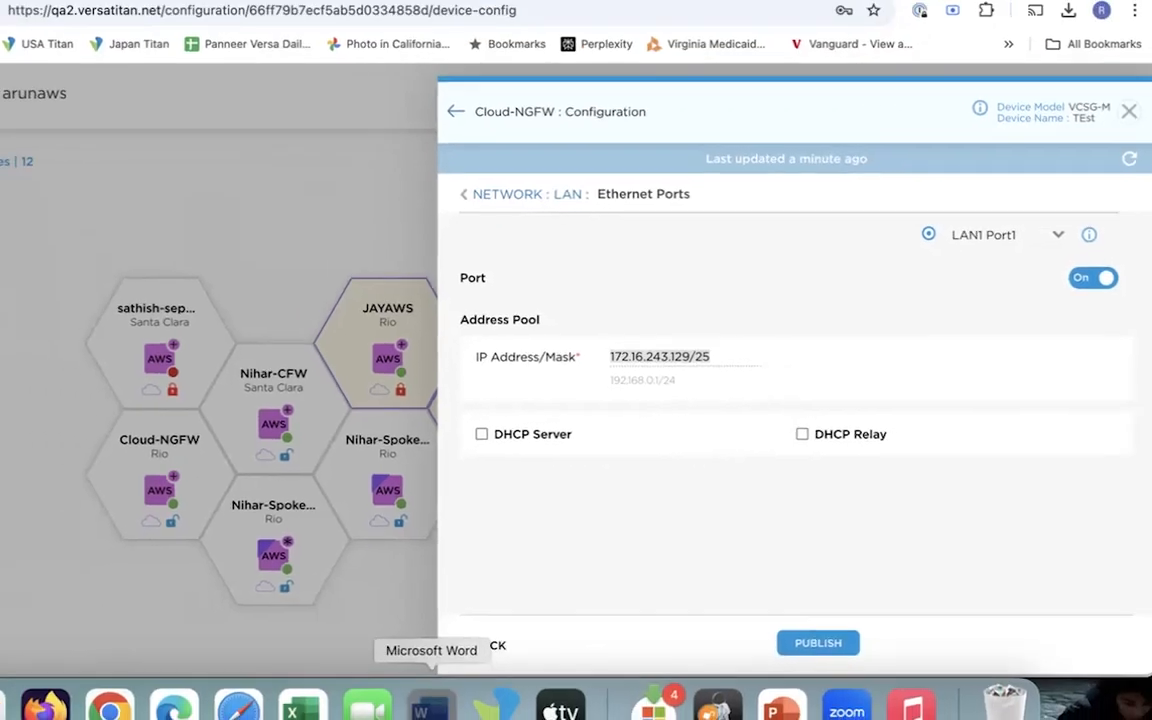
click(424, 690)
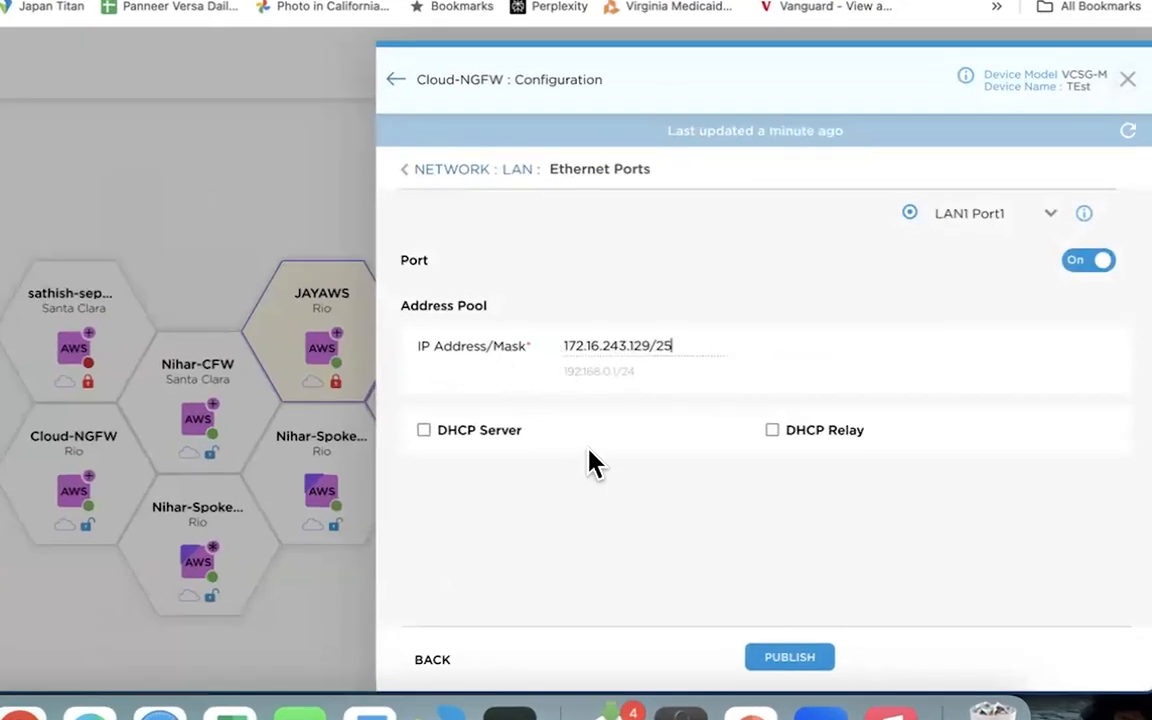
Go to the device's security policy and review its security profile definition for URLs, antivirus and intrusion prevention
click(488, 172)
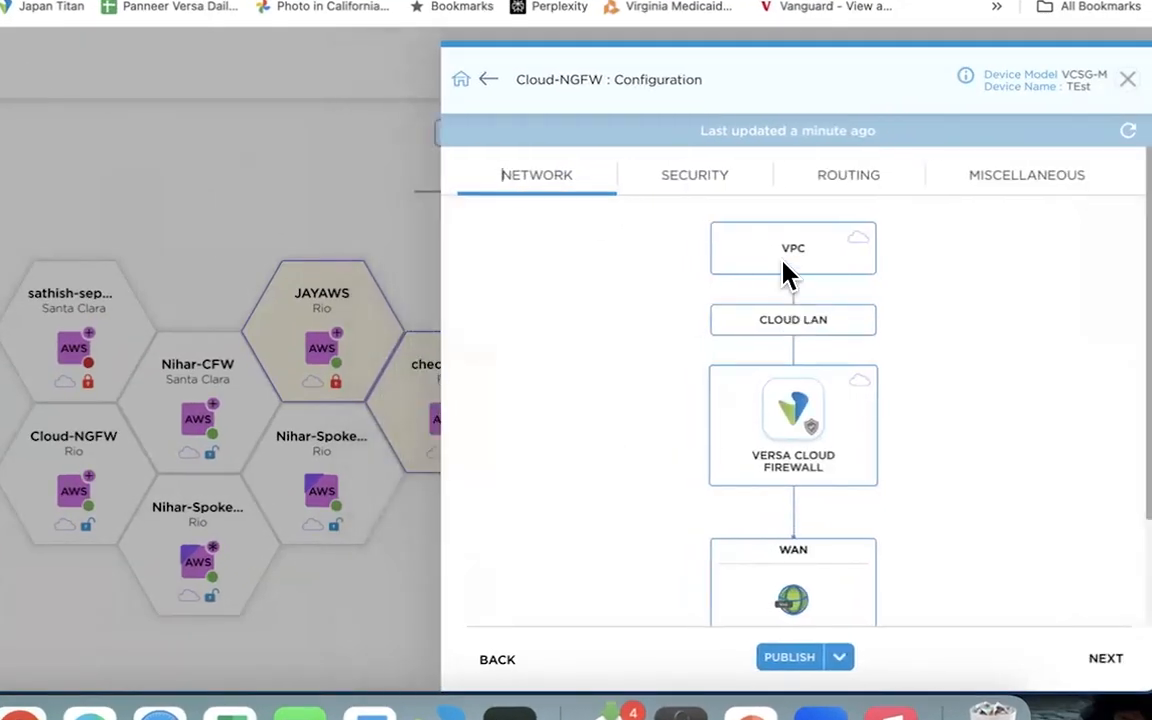
click(697, 182)
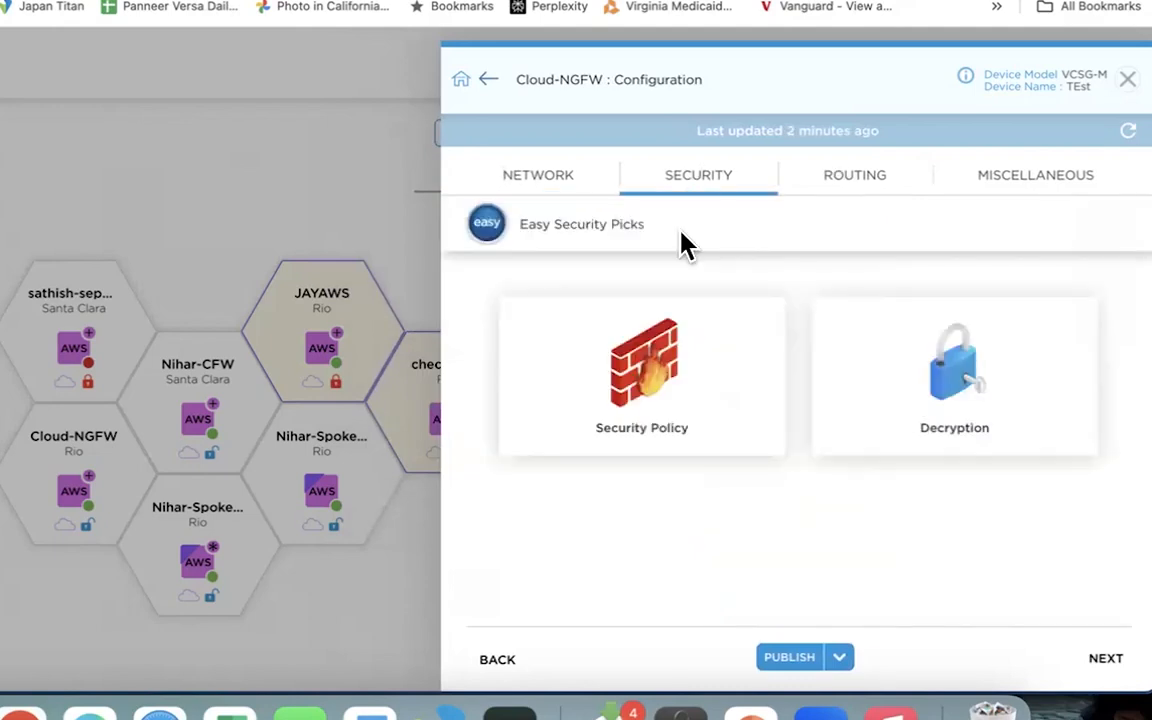
click(671, 385)
scroll(674, 386, down, 3)
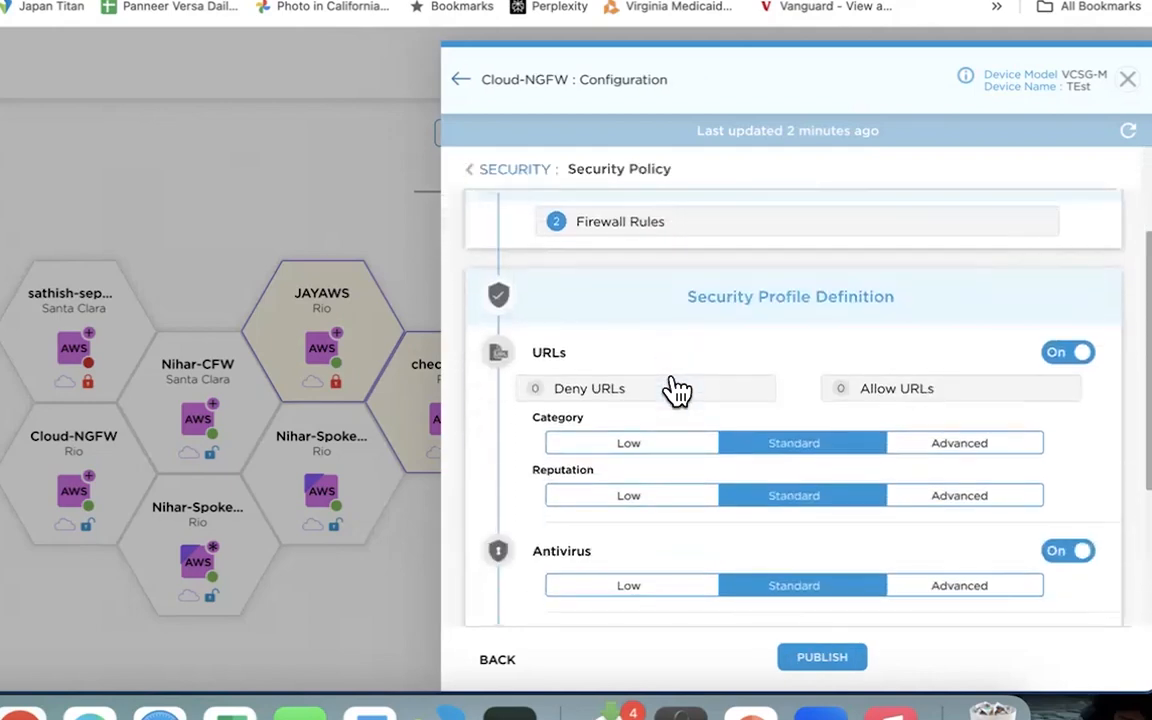
scroll(676, 390, down, 1)
scroll(676, 390, down, 1)
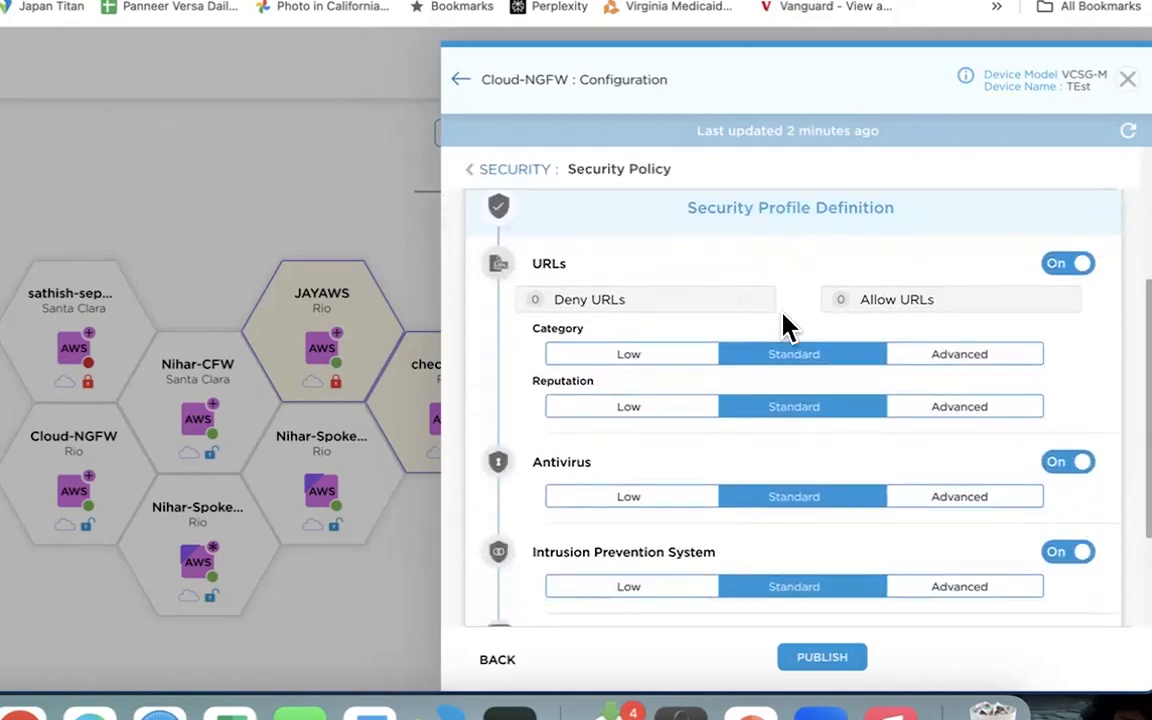
mouse_move(757, 366)
scroll(760, 378, down, 1)
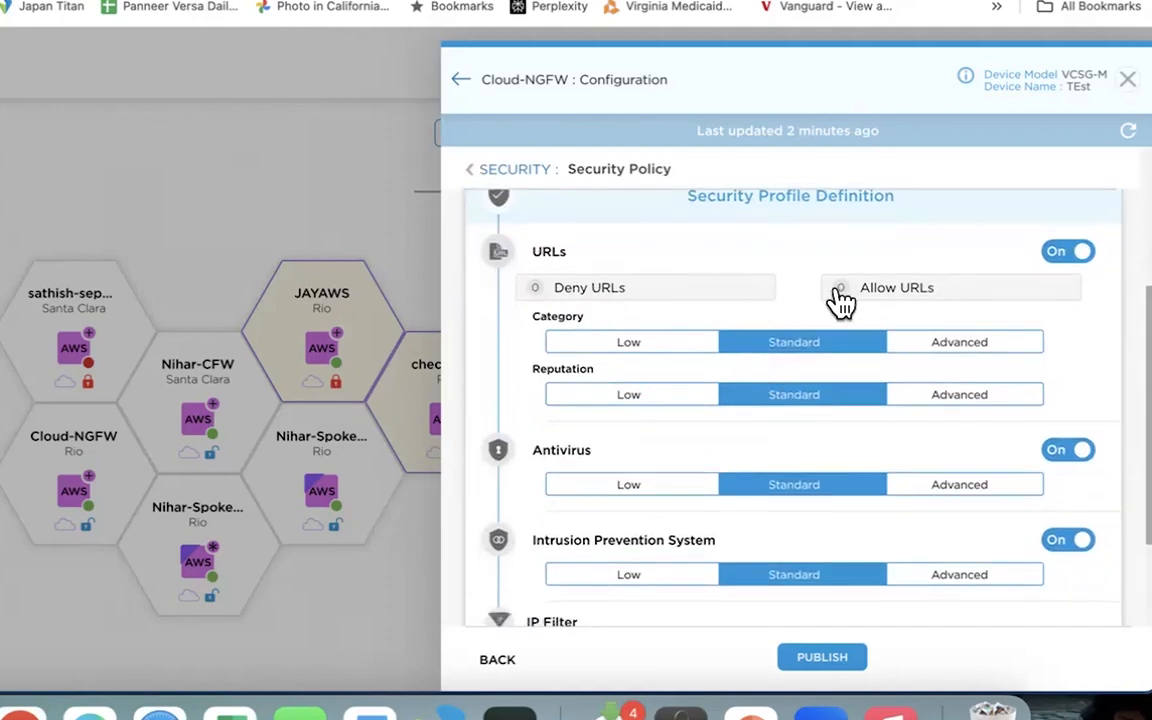
Examine the Standard URL category filter's blocked list and the custom URL category form, and return to the security policy
click(867, 345)
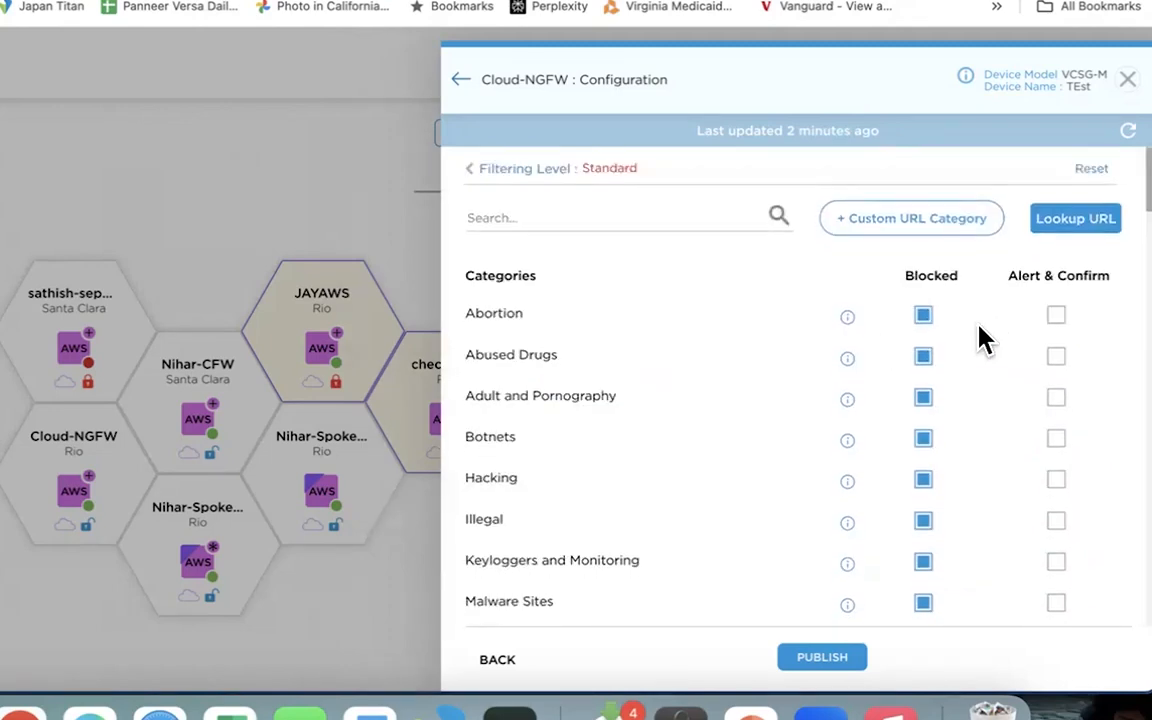
scroll(905, 237, up, 1)
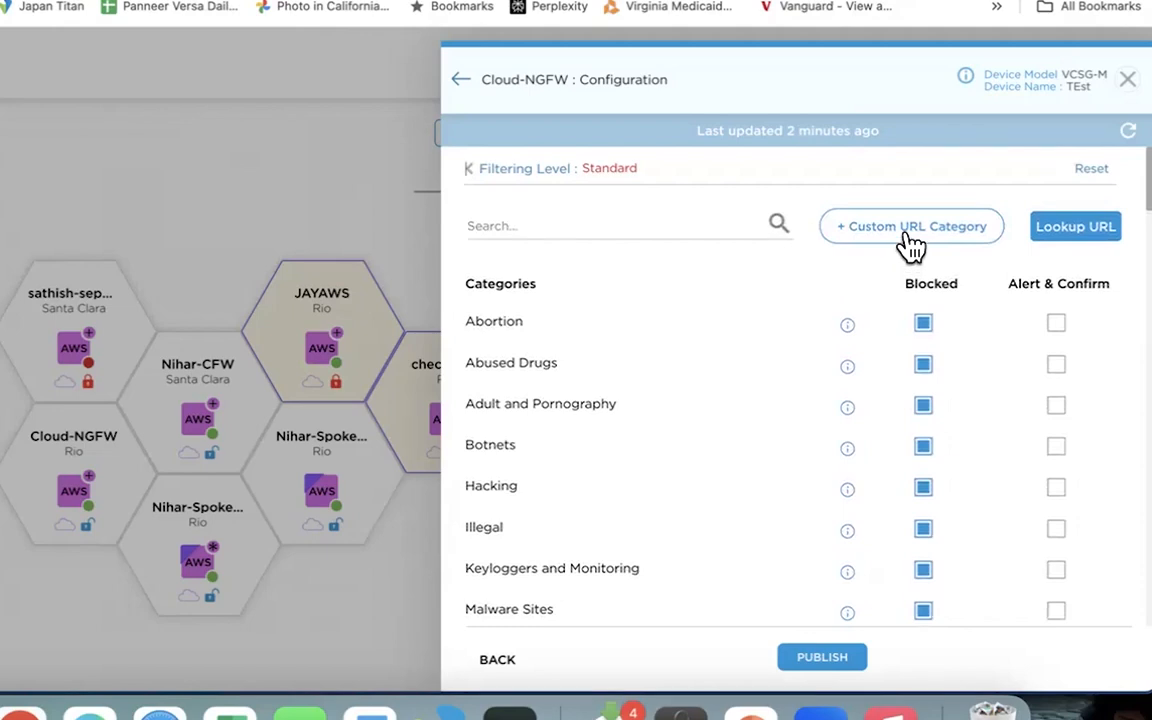
click(911, 240)
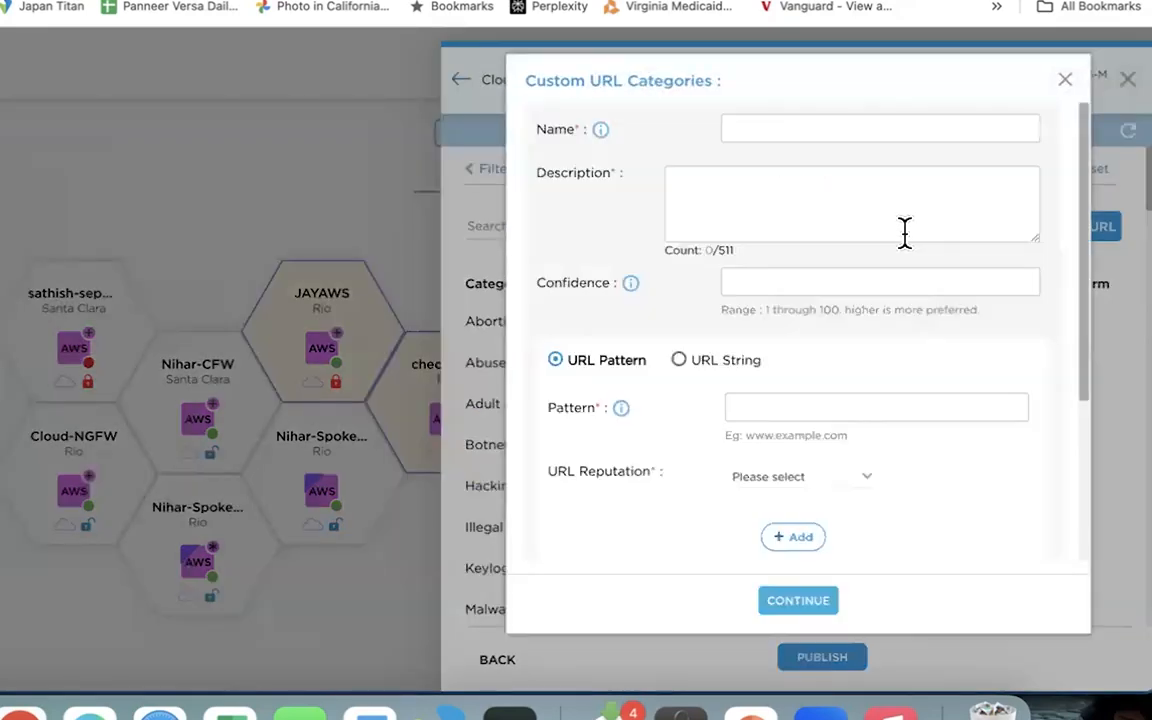
click(1065, 80)
click(527, 172)
In the Standard URL reputation level, try High Risk as Blocked and Suspicious and Moderate Risk as Allowed, and discard the changes
scroll(746, 458, down, 5)
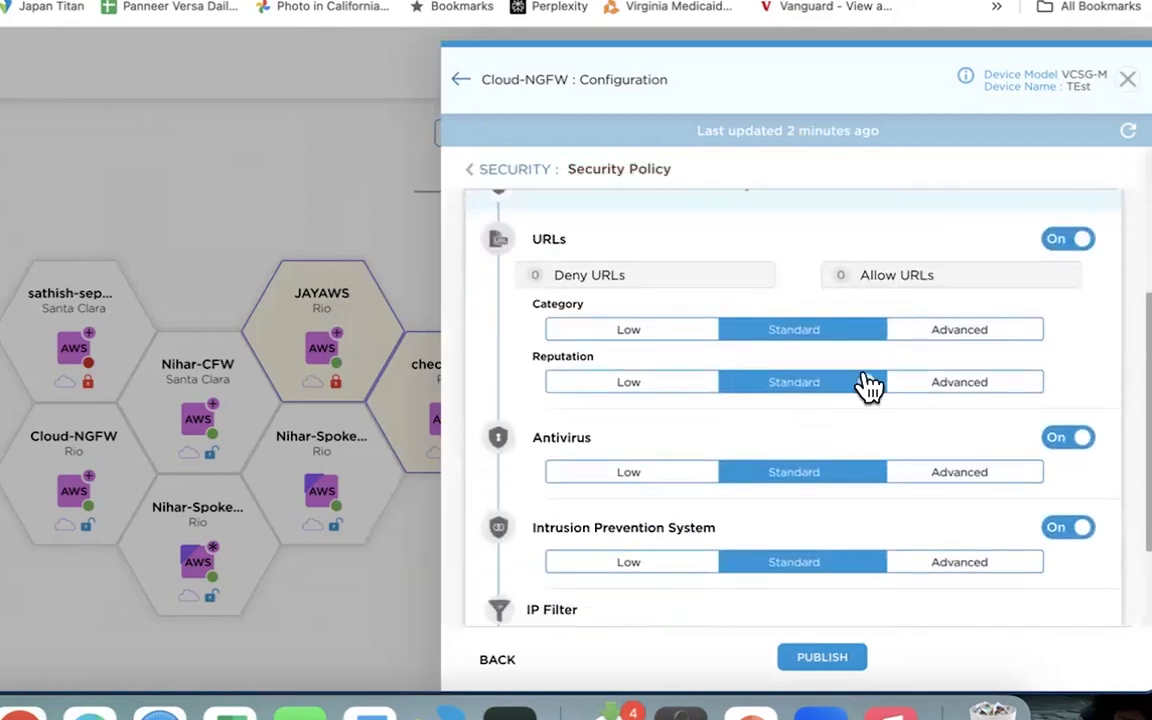
click(874, 391)
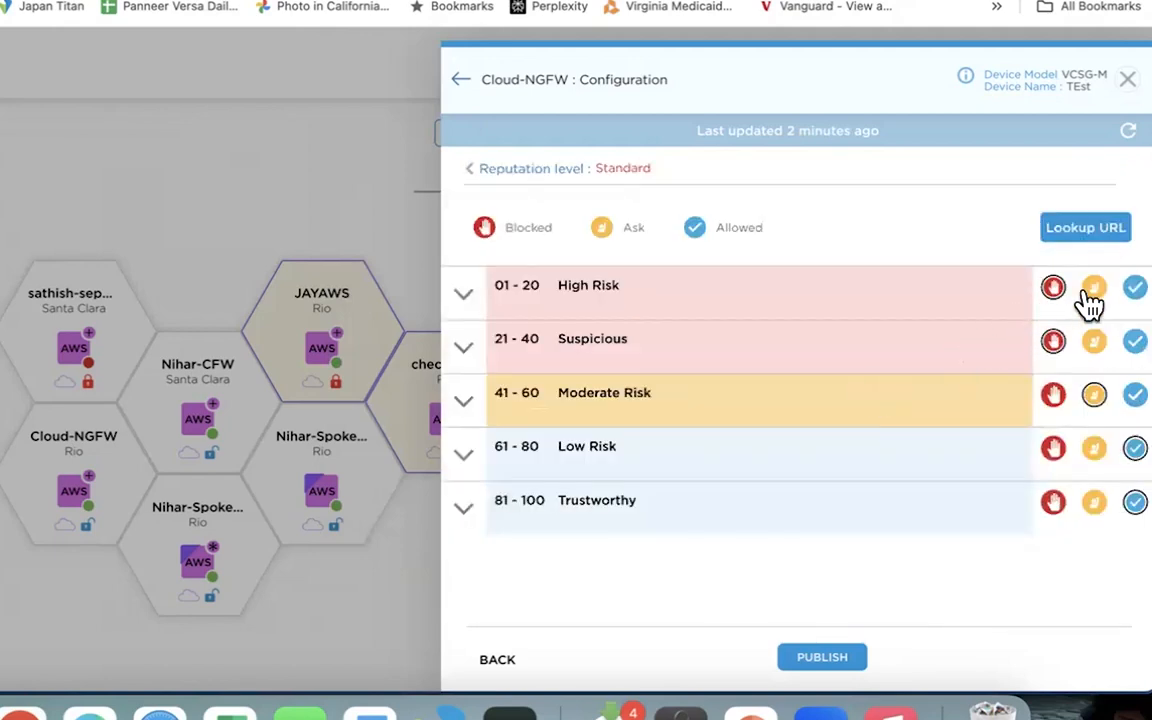
click(1127, 290)
click(1094, 344)
click(1052, 342)
click(1132, 342)
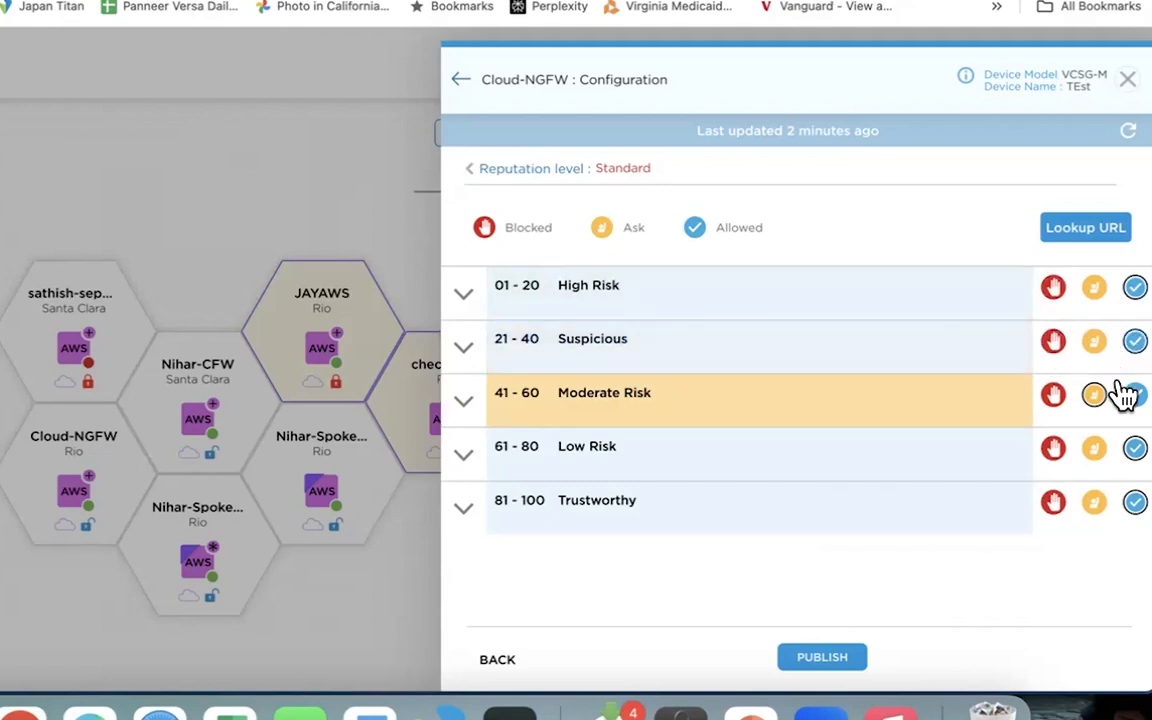
click(1128, 394)
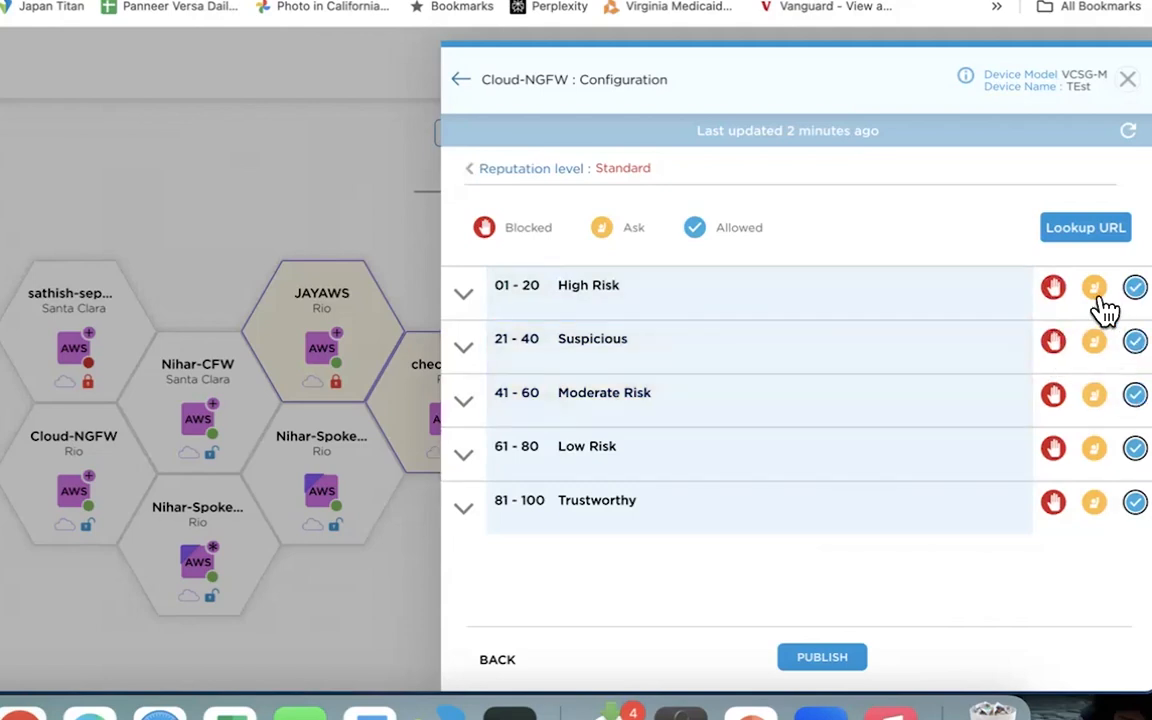
click(1052, 290)
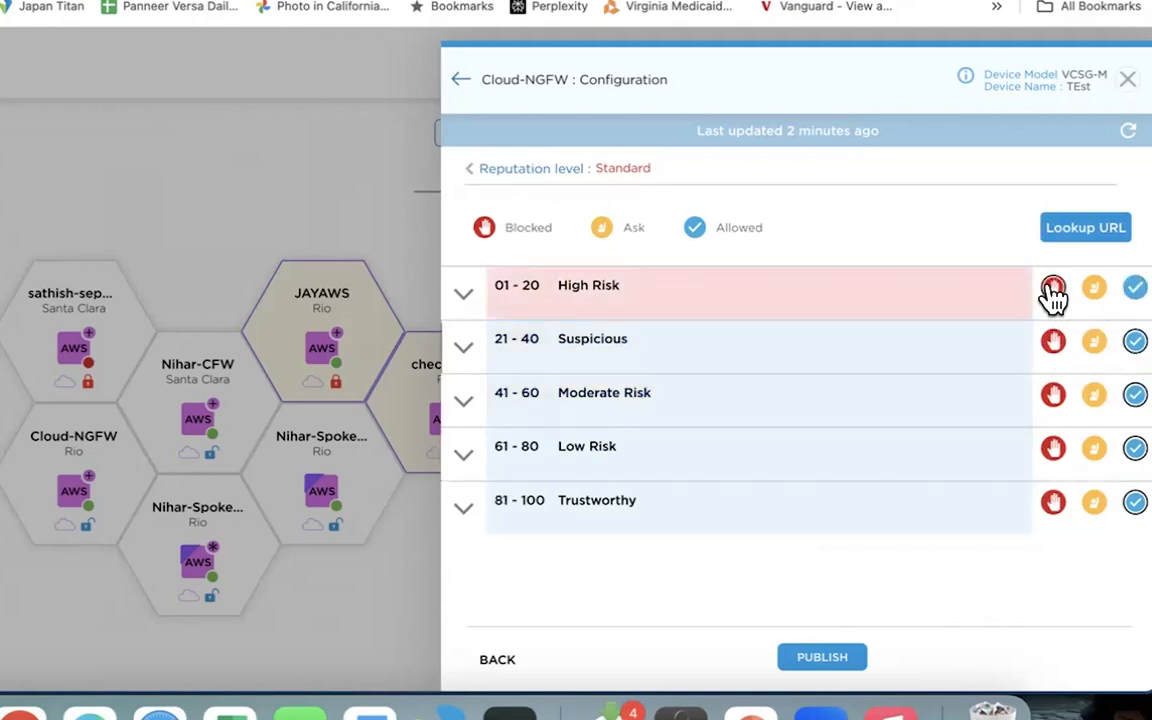
click(530, 170)
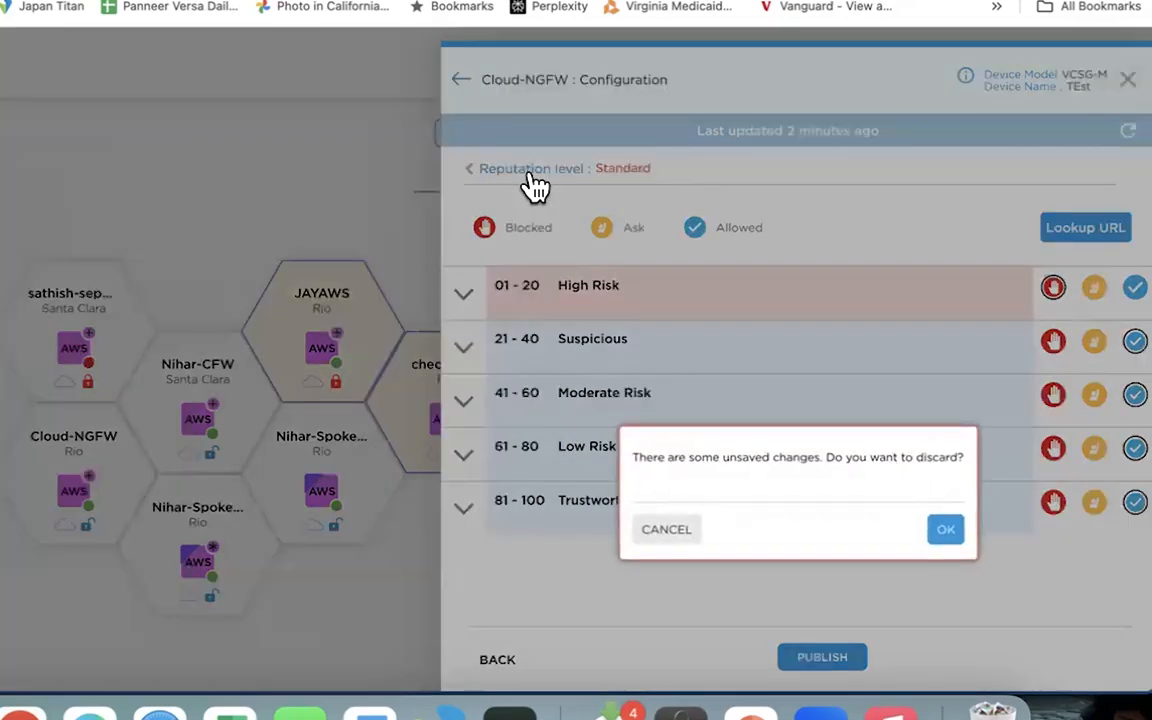
click(941, 530)
Check the description of the Standard Recommended Profile in the Standard intrusion prevention level and return to the security policy
scroll(875, 478, down, 5)
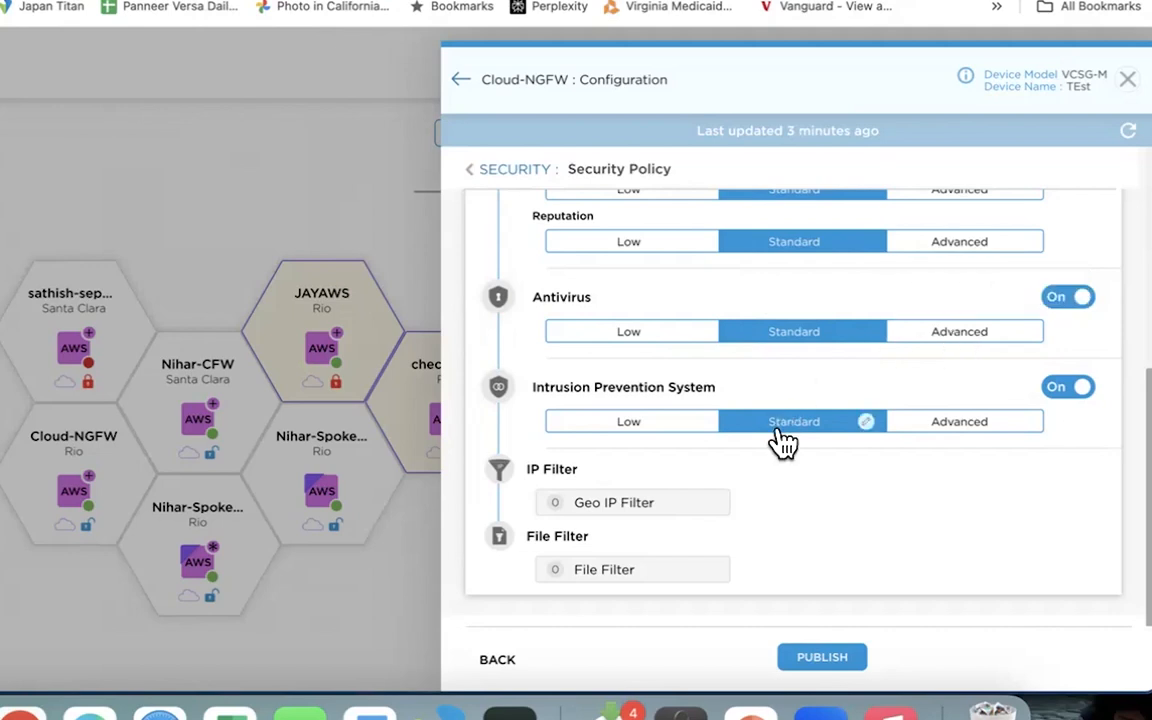
click(869, 421)
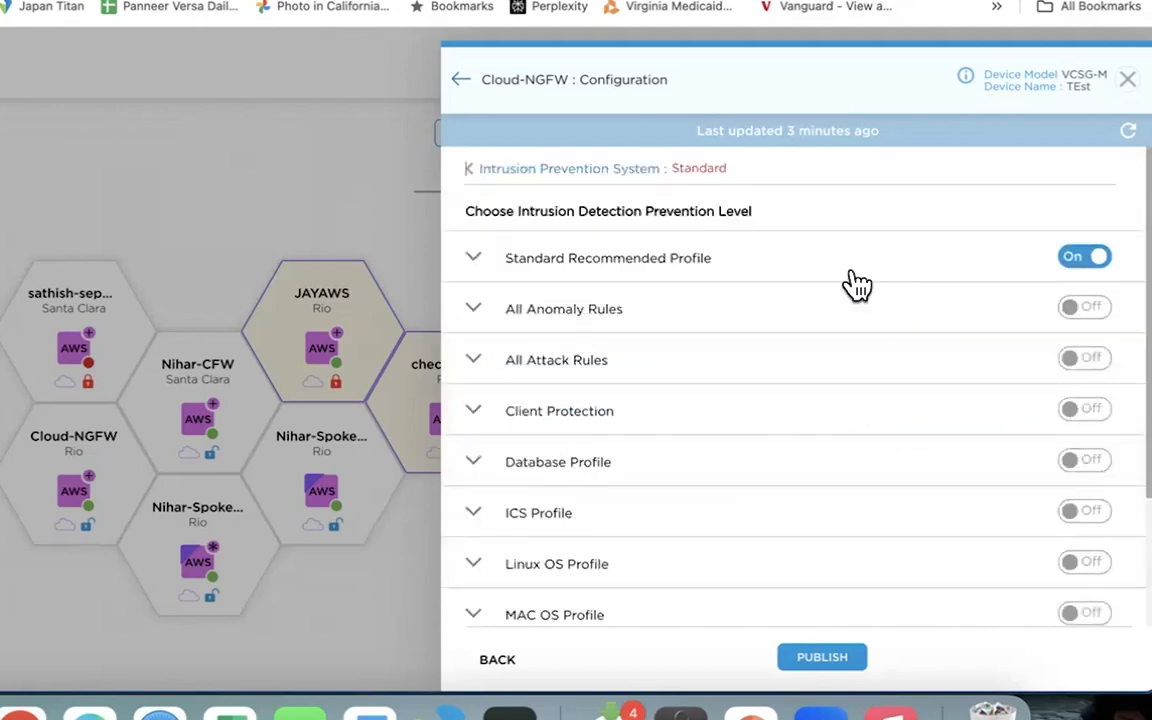
click(475, 257)
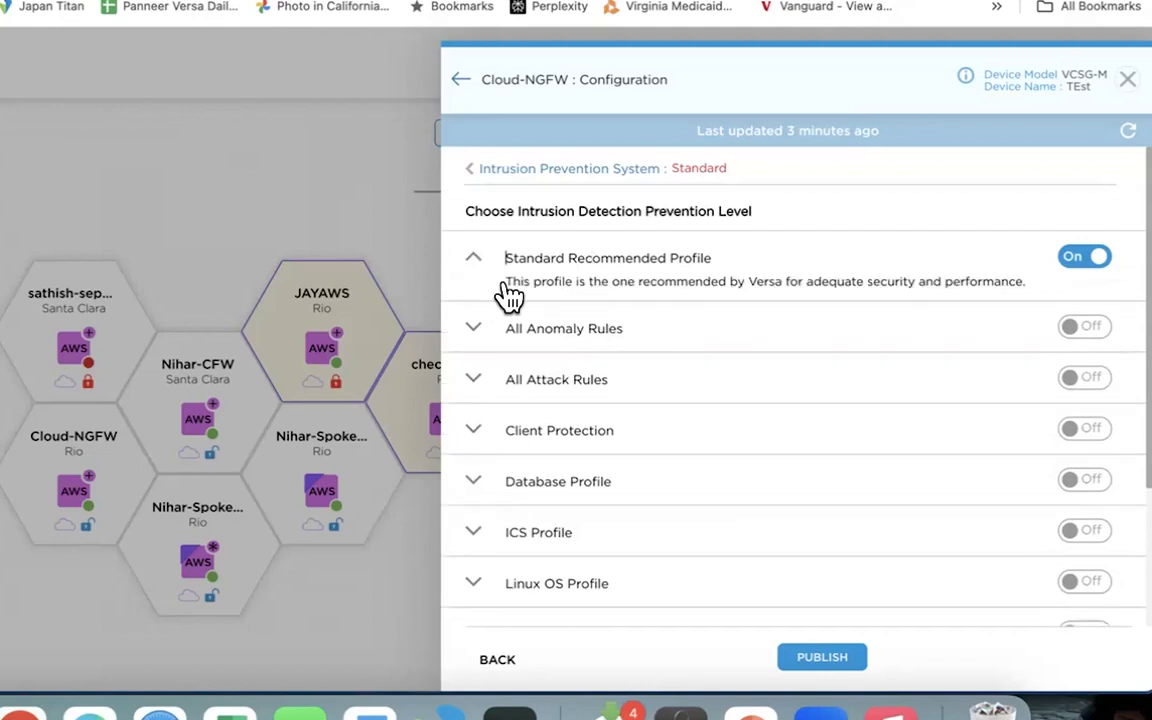
click(568, 172)
scroll(635, 370, down, 5)
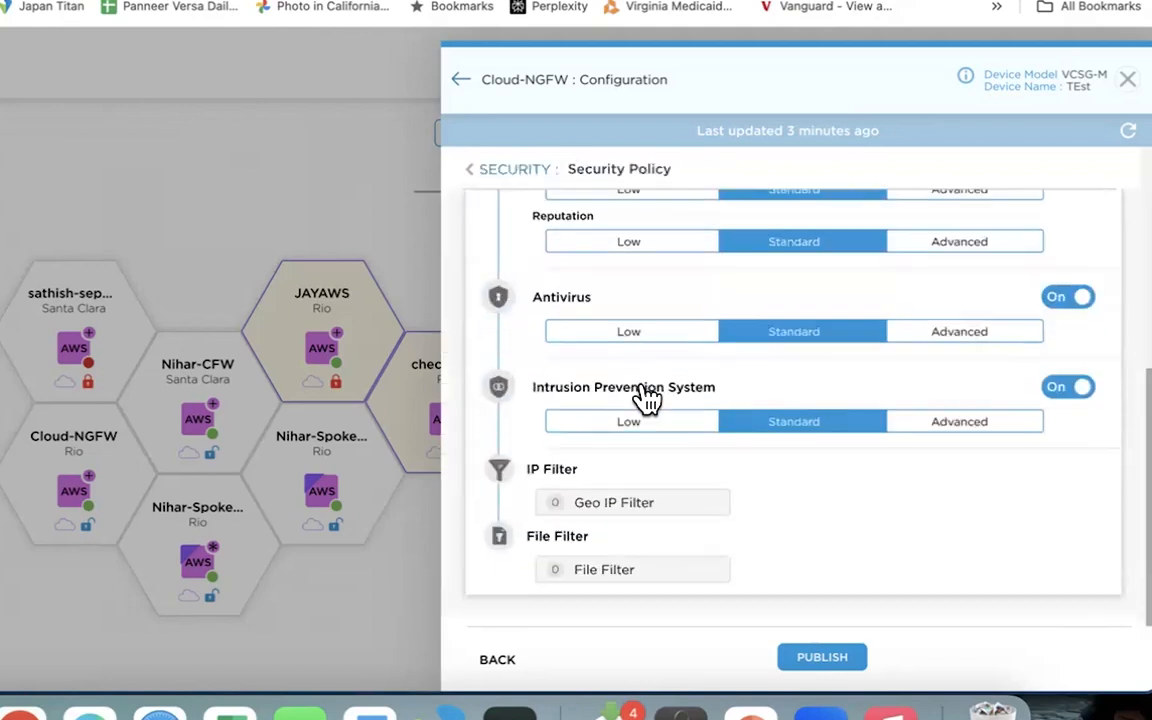
Examine the new Geo IP filter profile form and the regions in its action rule form, and return to the security policy
click(633, 515)
click(750, 230)
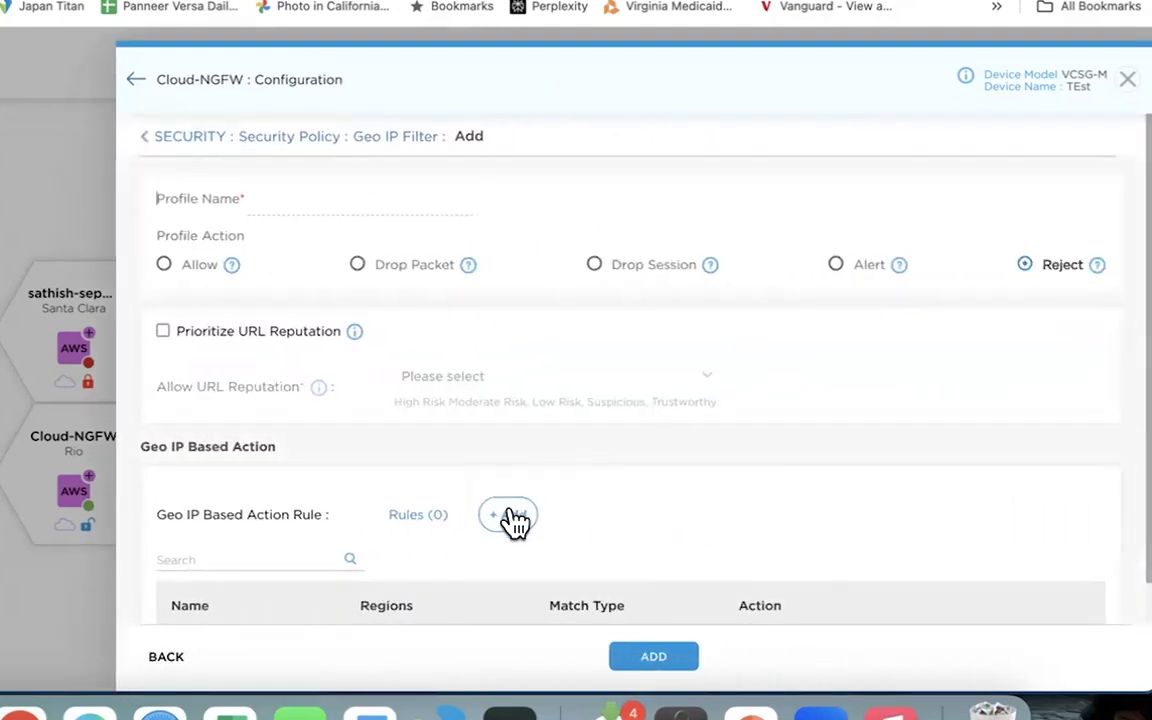
click(512, 518)
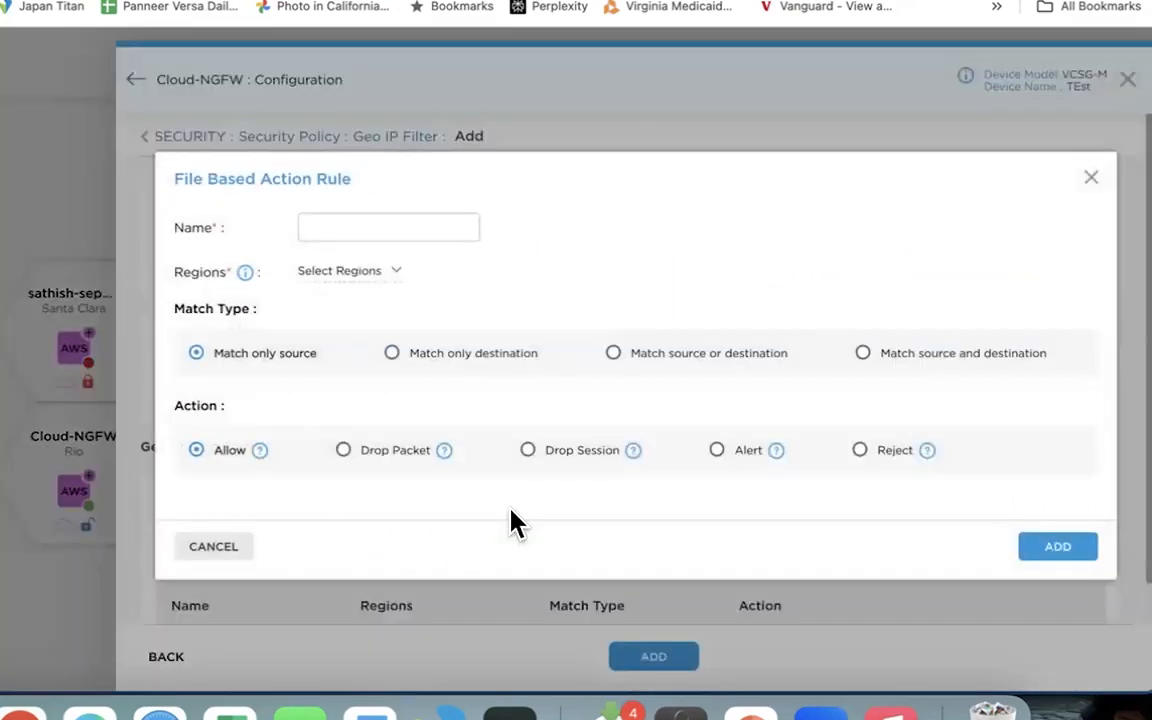
click(398, 277)
click(1010, 149)
click(1091, 178)
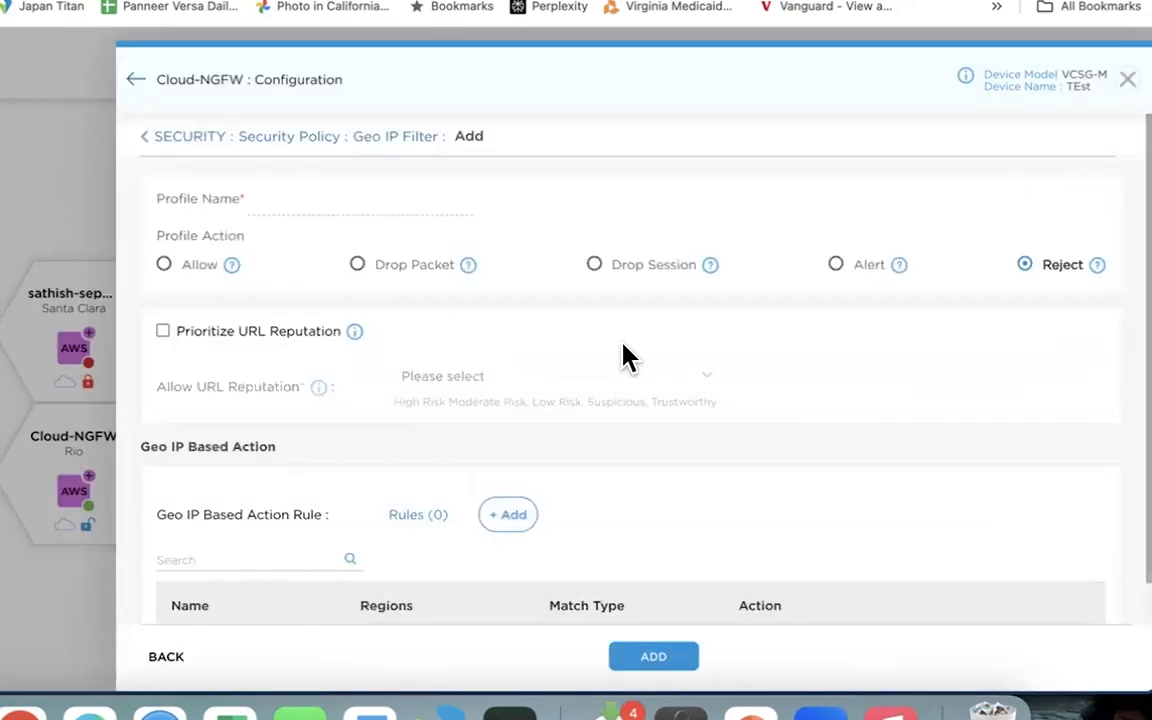
click(338, 139)
Start a new file filter profile with the HTTP and MAPI protocols and review its file-based action rule form
scroll(643, 365, down, 3)
scroll(643, 365, down, 3)
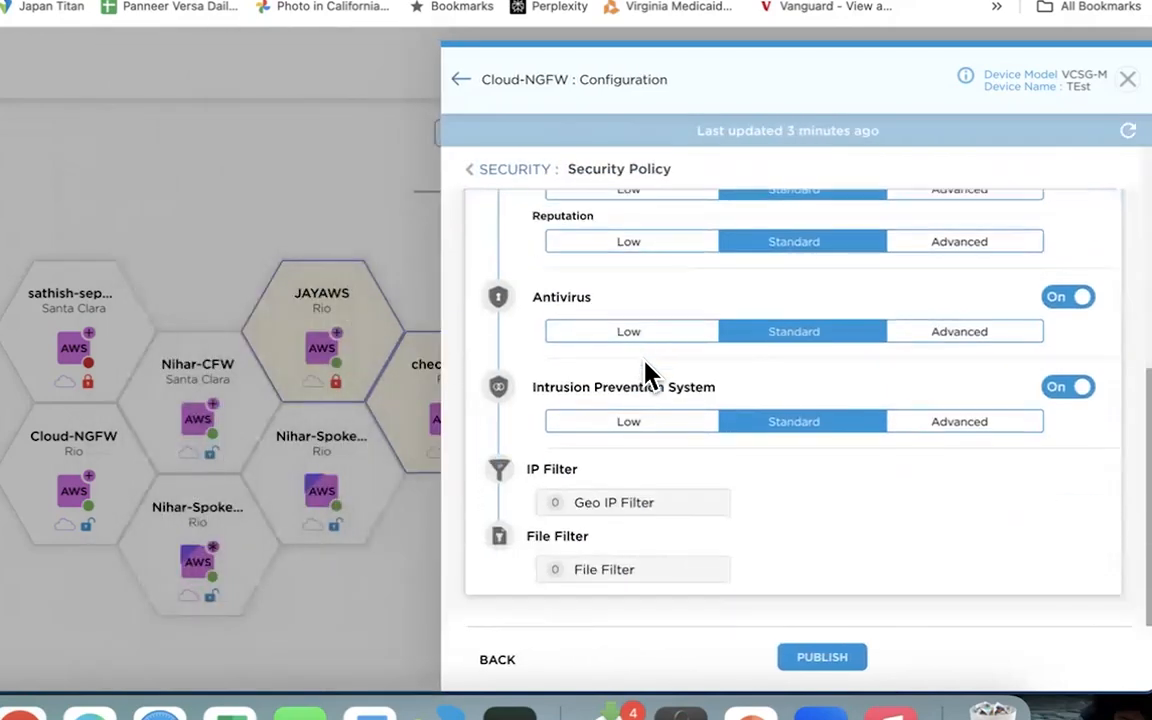
click(617, 568)
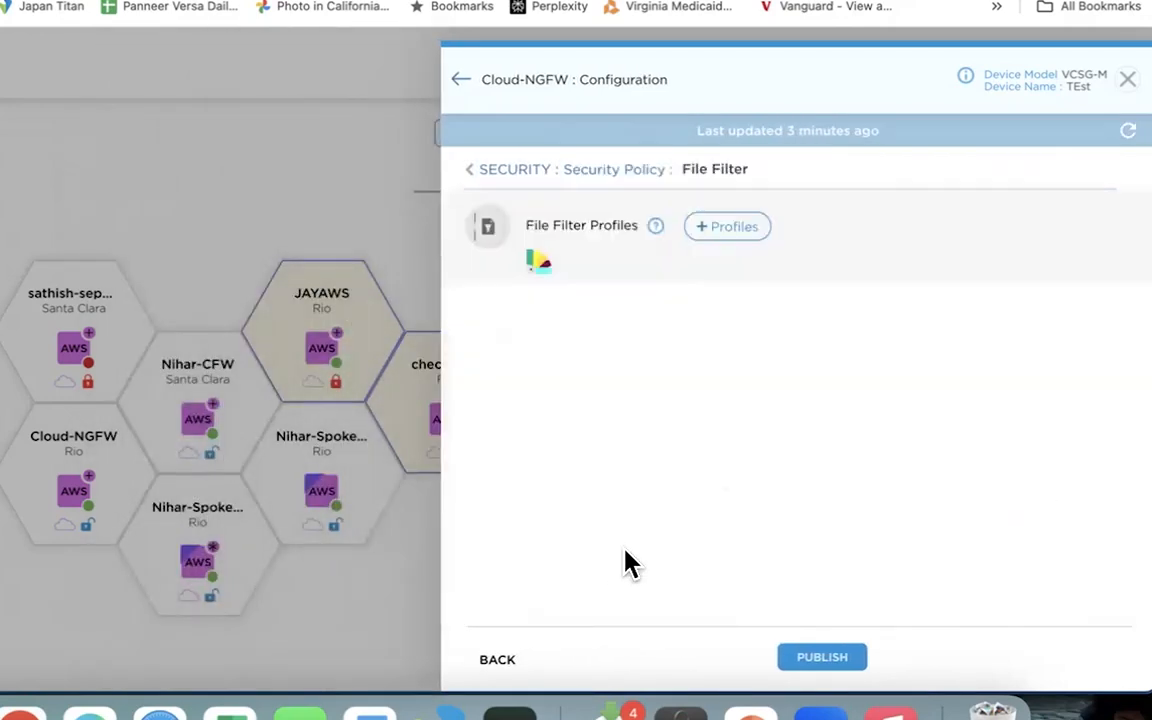
click(738, 238)
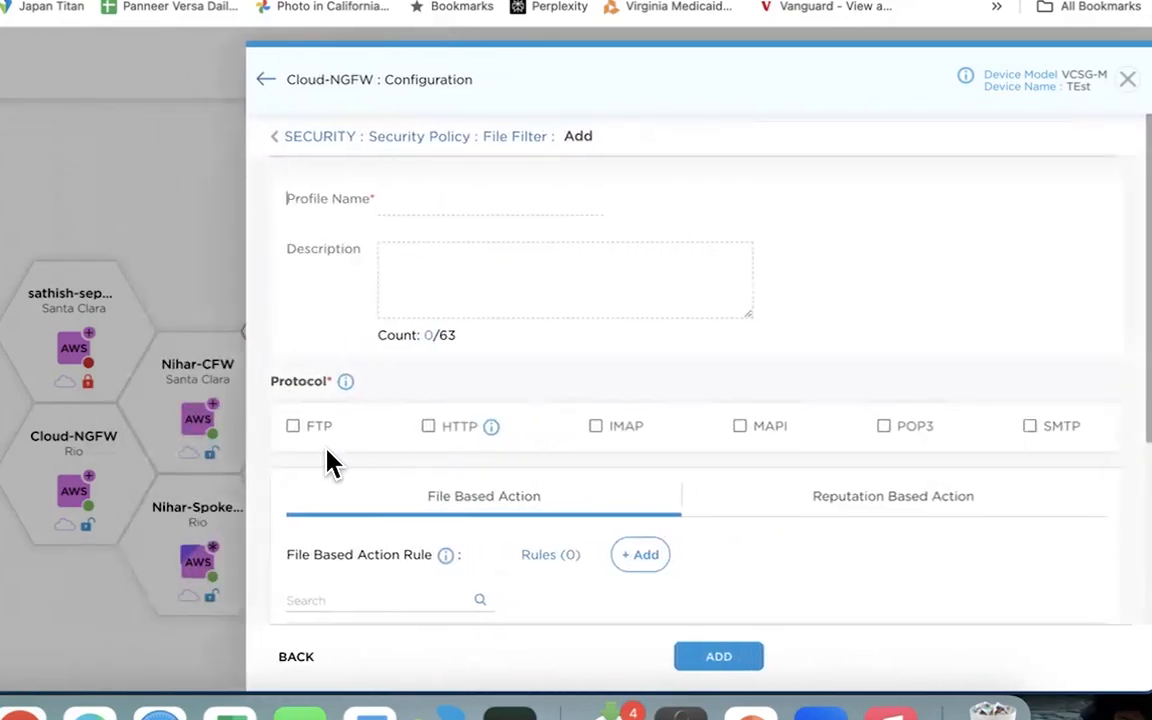
click(429, 430)
click(738, 428)
scroll(617, 458, down, 2)
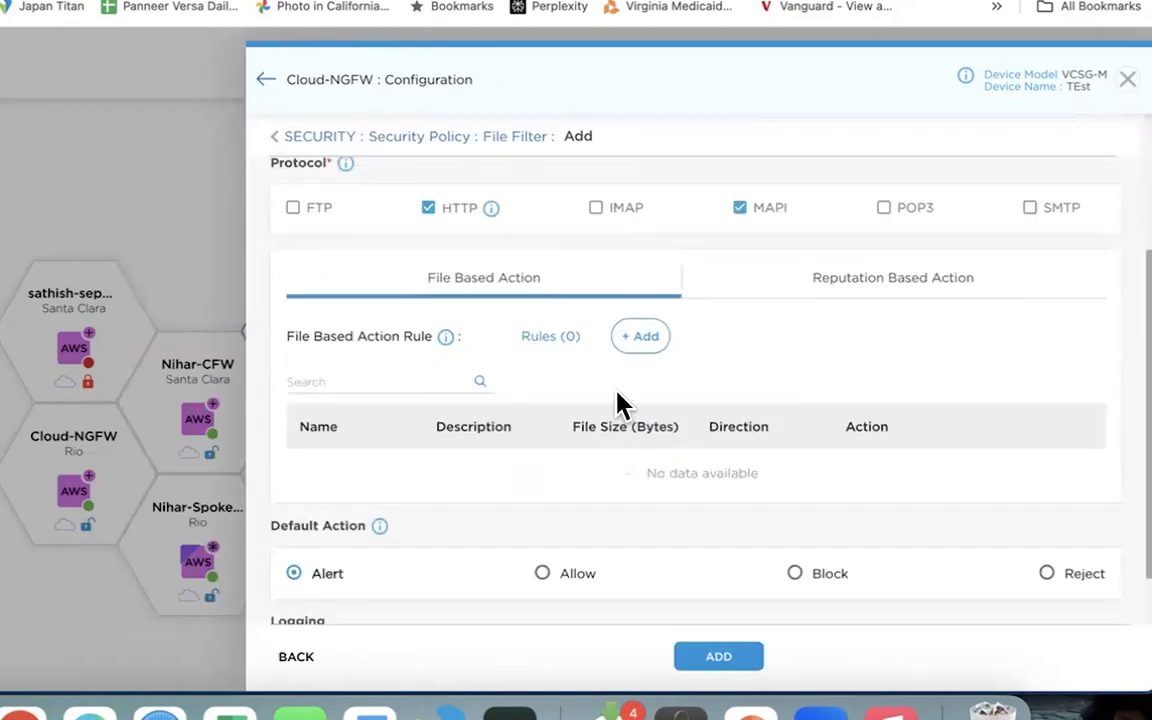
click(628, 350)
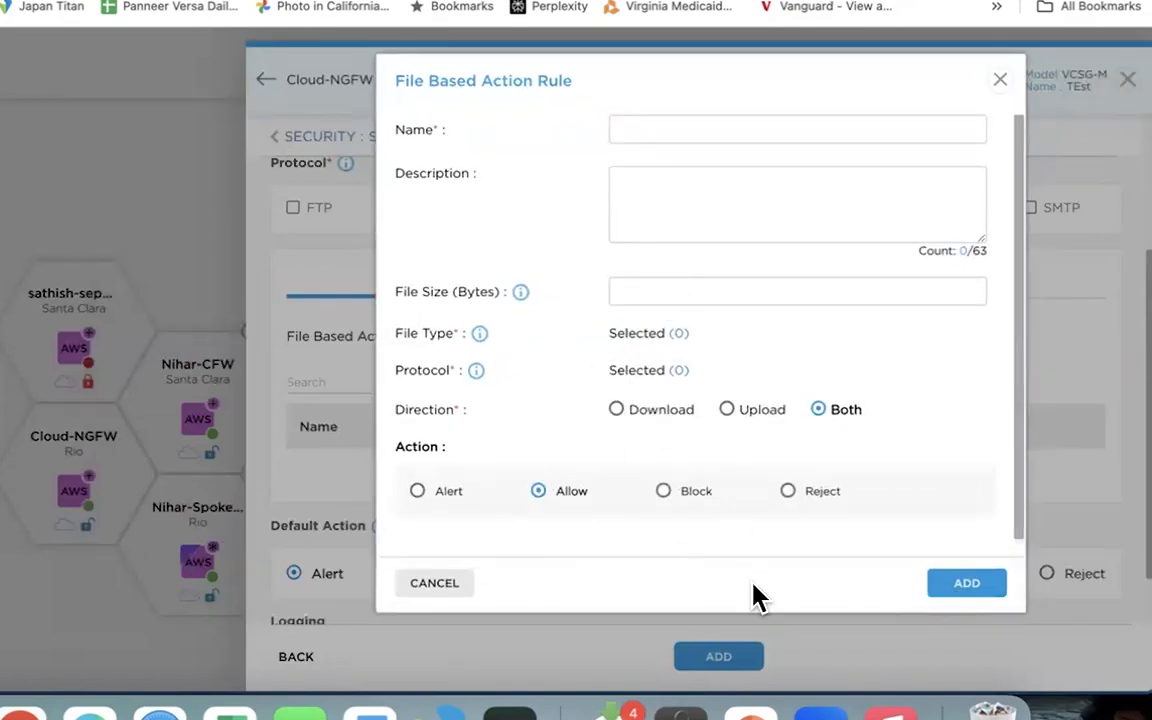
click(434, 583)
Try Cloud Lookup in the file filter's reputation-based action, check its profile choices, and return to the security policy without adding the profile
click(826, 290)
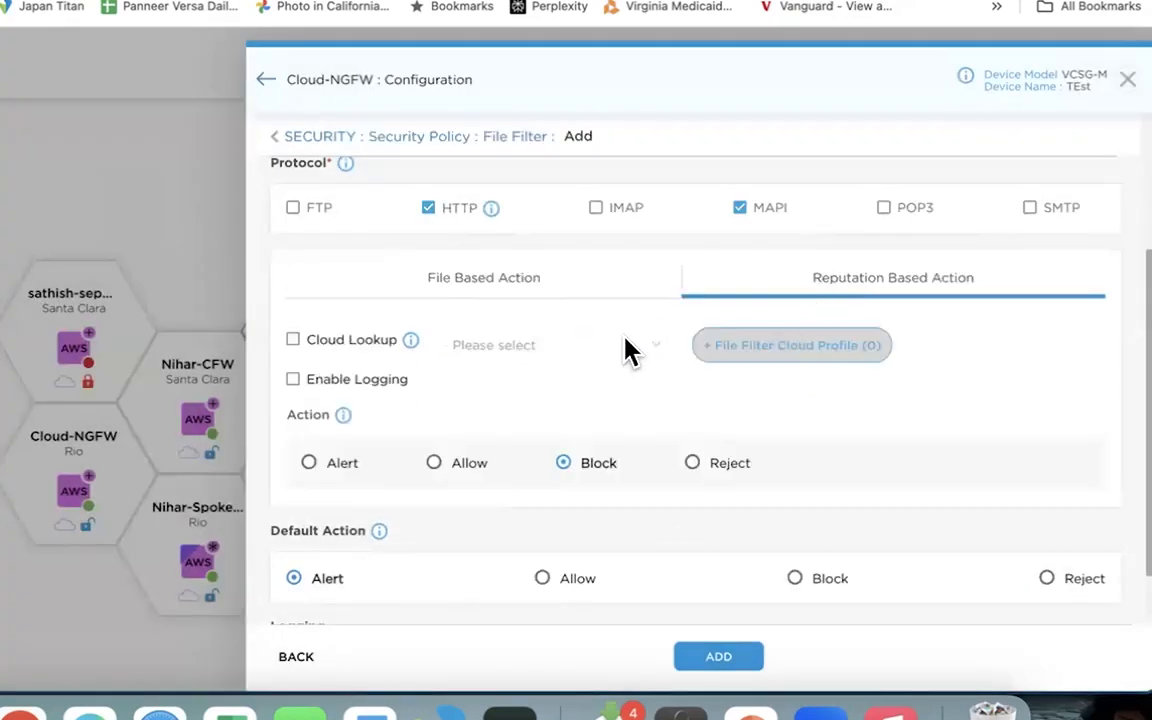
click(293, 340)
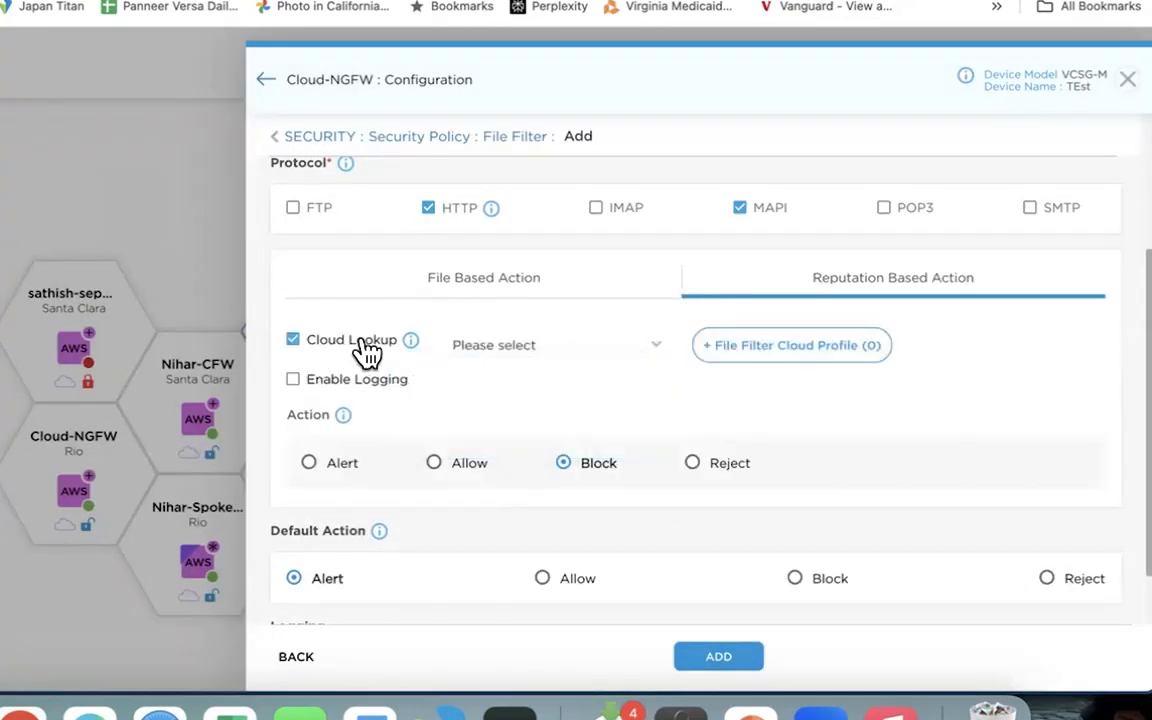
click(540, 350)
click(607, 386)
scroll(716, 410, up, 4)
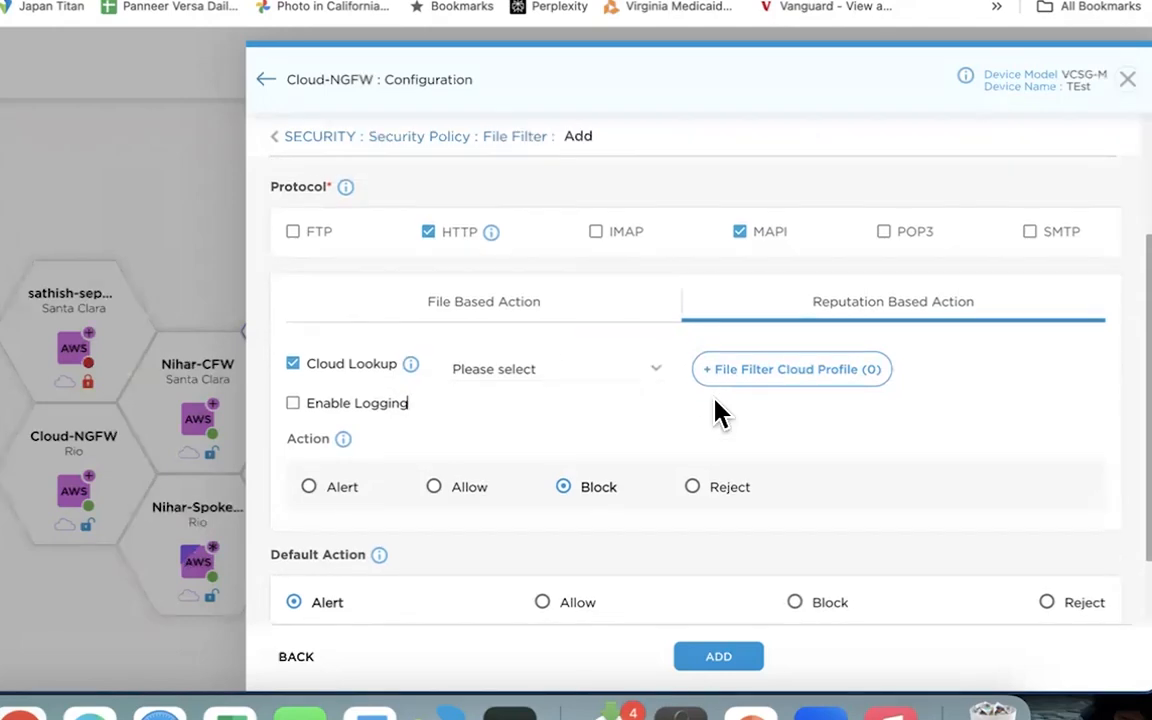
click(490, 138)
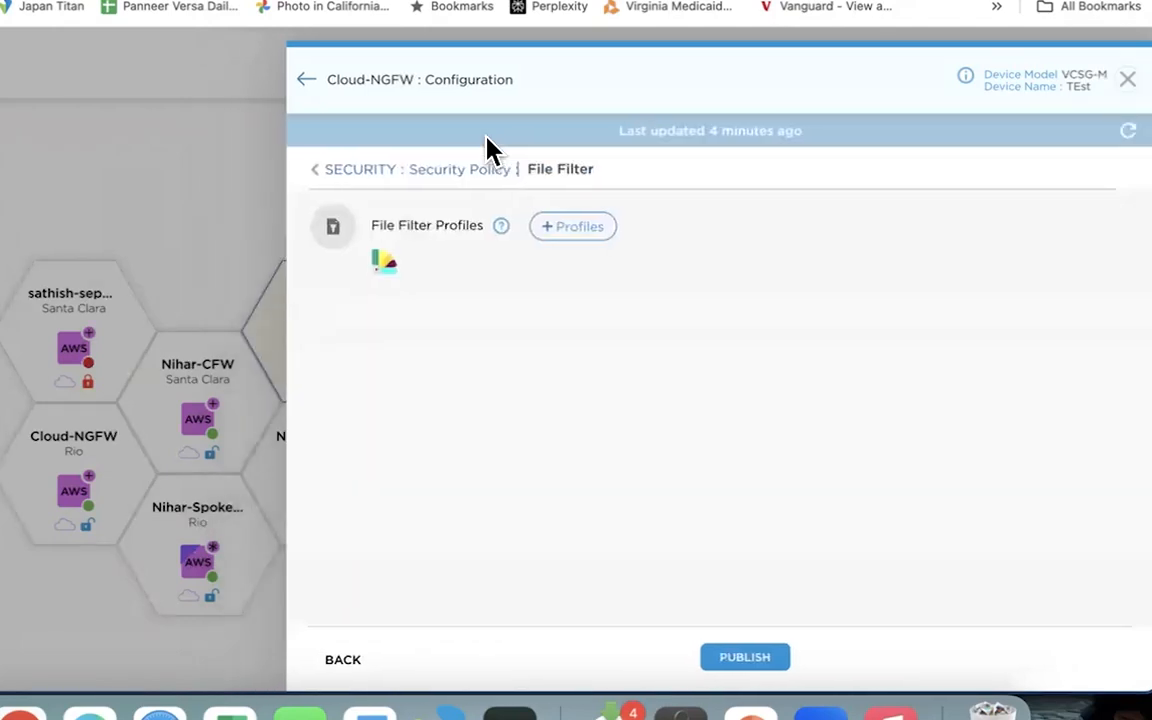
click(582, 171)
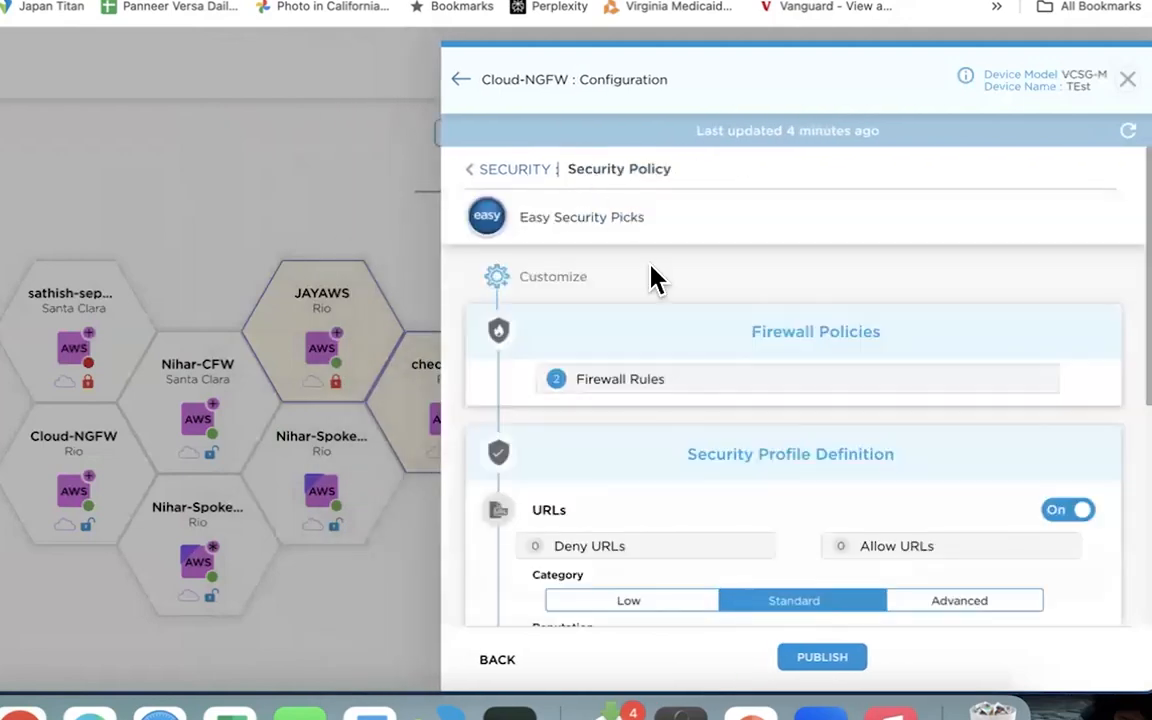
Start a new firewall rule named test3 and look through its address and application match criteria
click(620, 388)
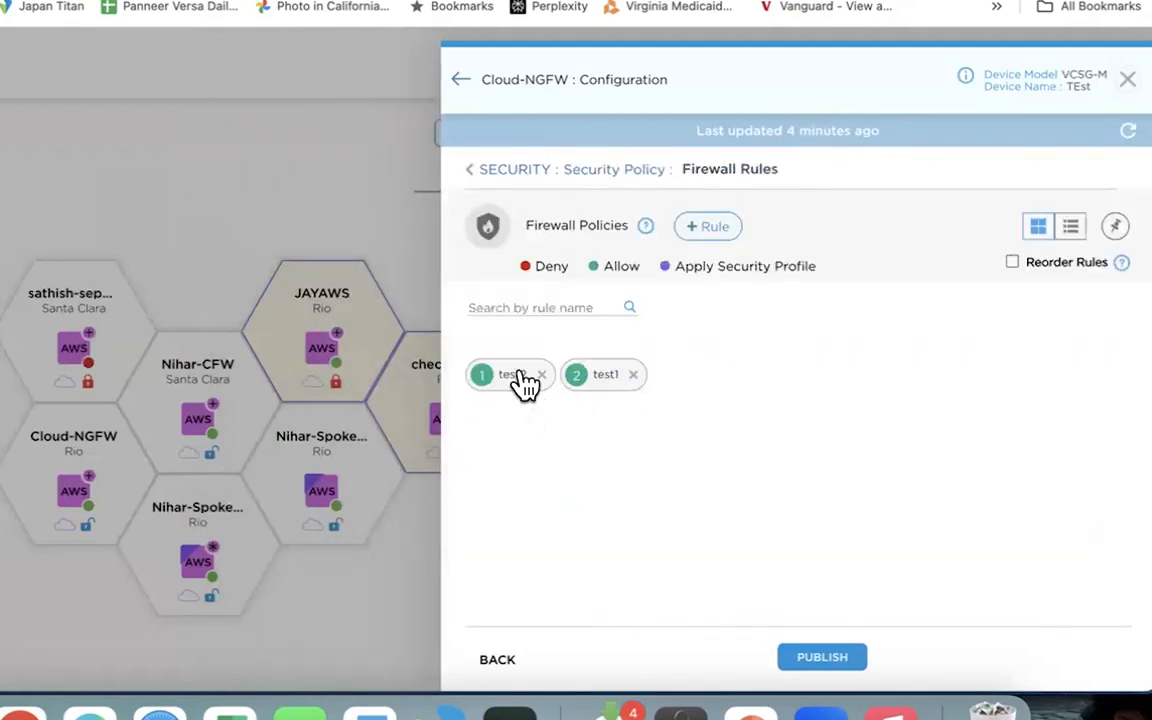
click(690, 230)
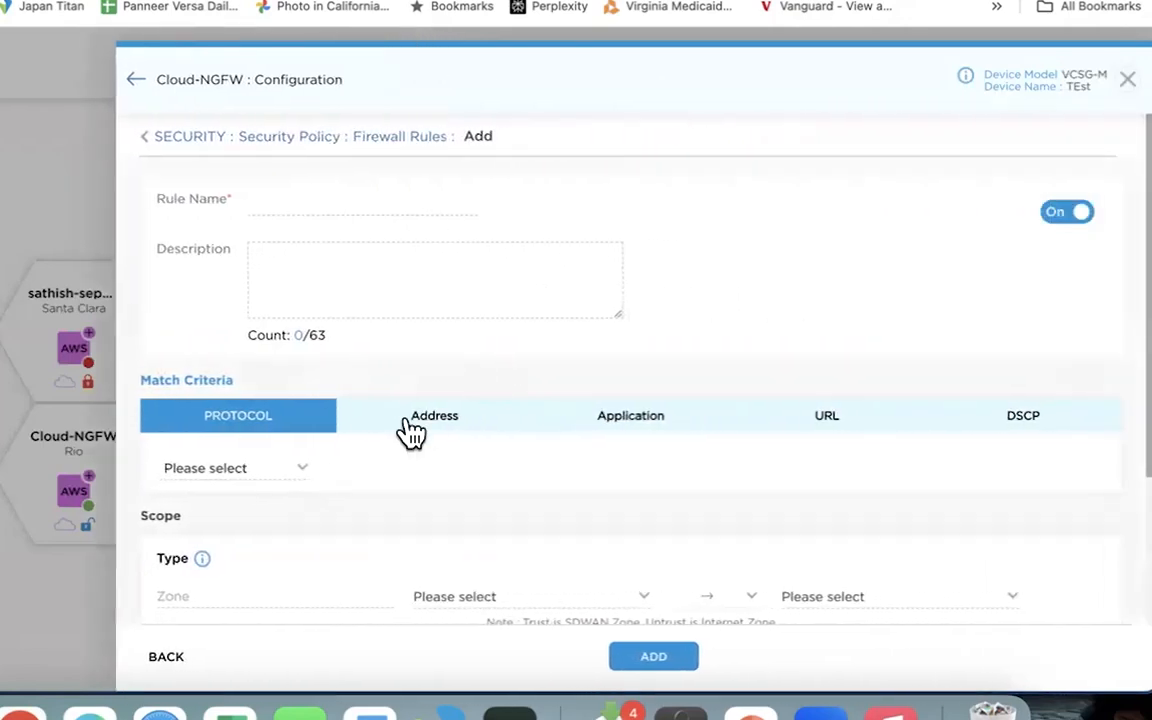
click(424, 428)
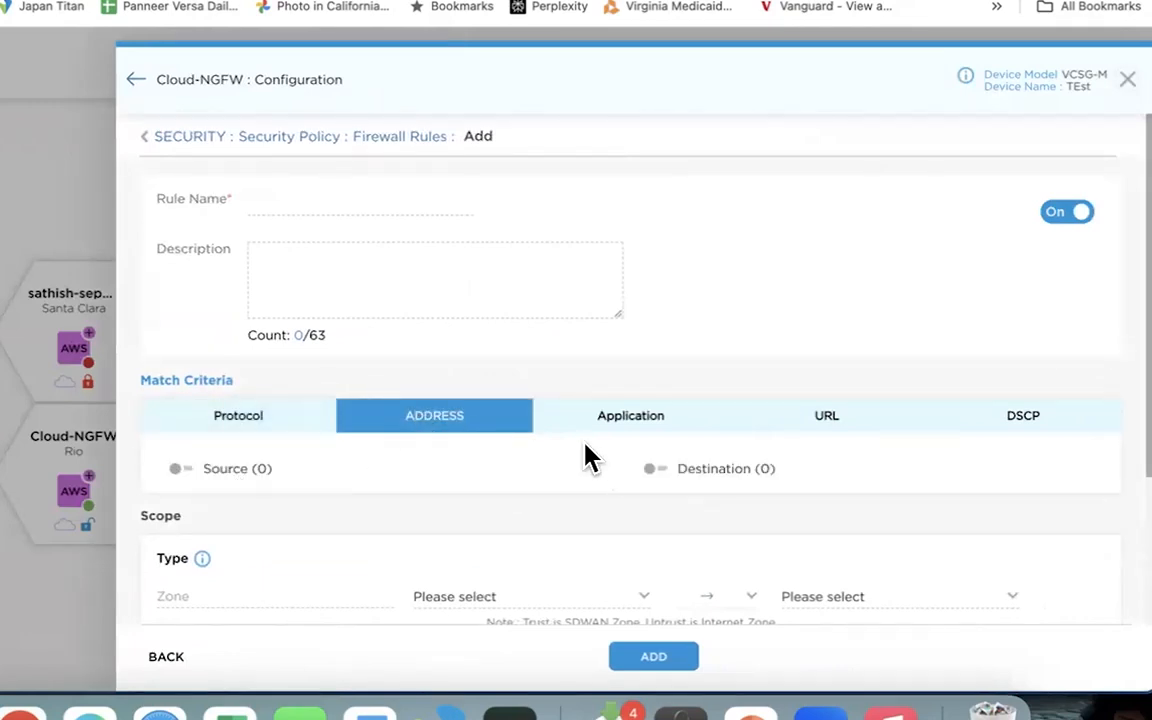
click(560, 415)
click(319, 198)
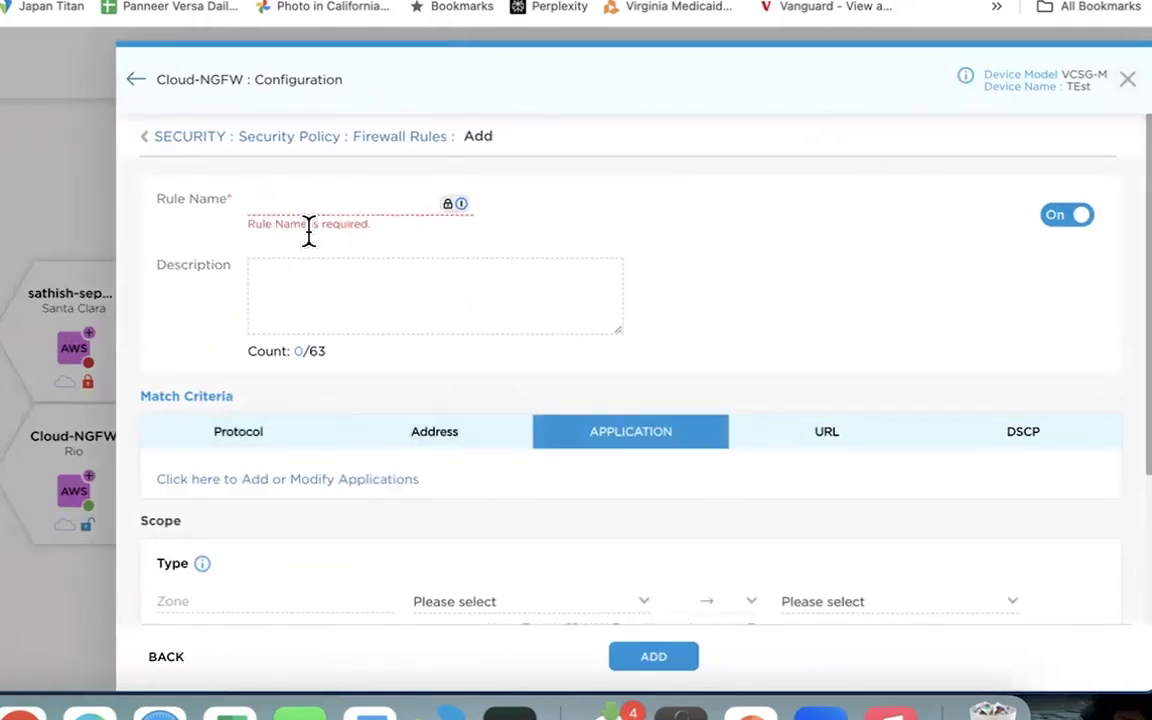
text(test3)
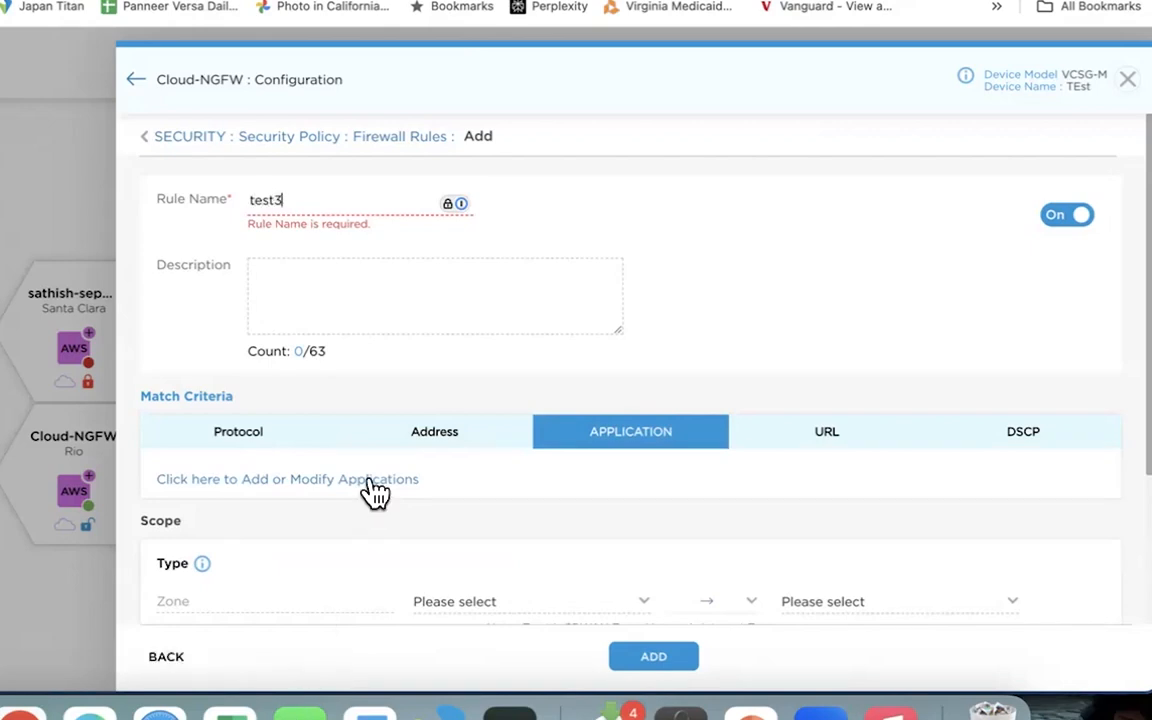
Browse the general-internet web applications, try the ADP-Apps application group, and return to rule test3 without adding it
click(400, 464)
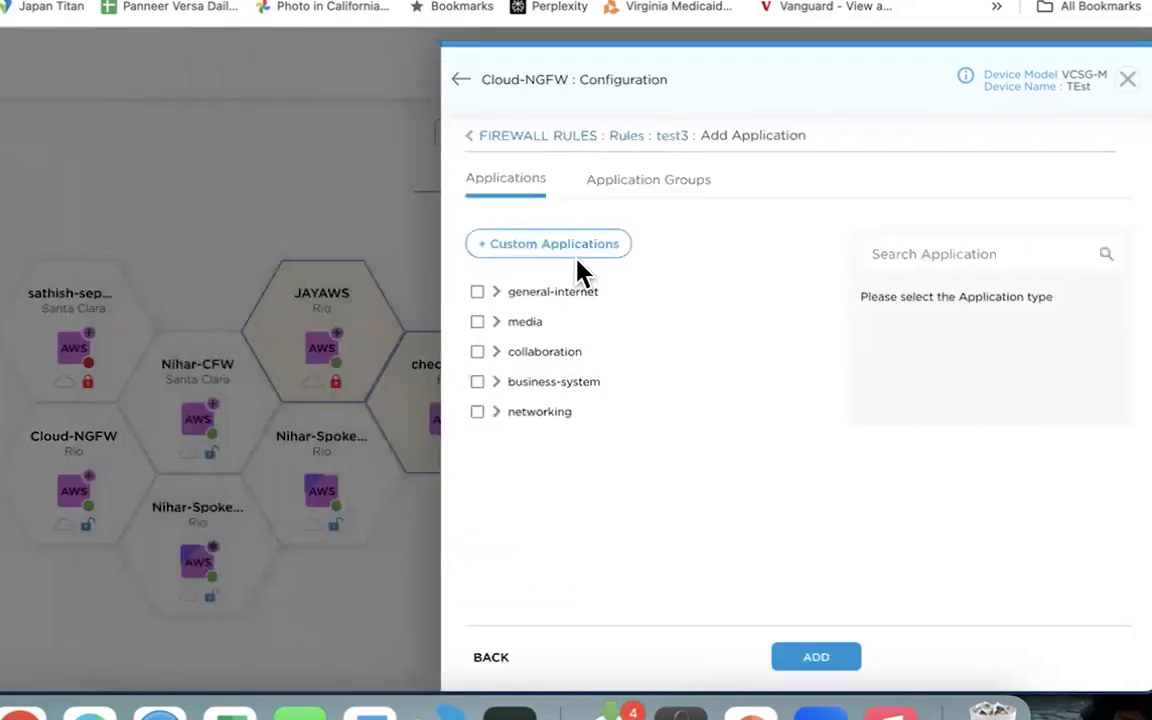
click(498, 293)
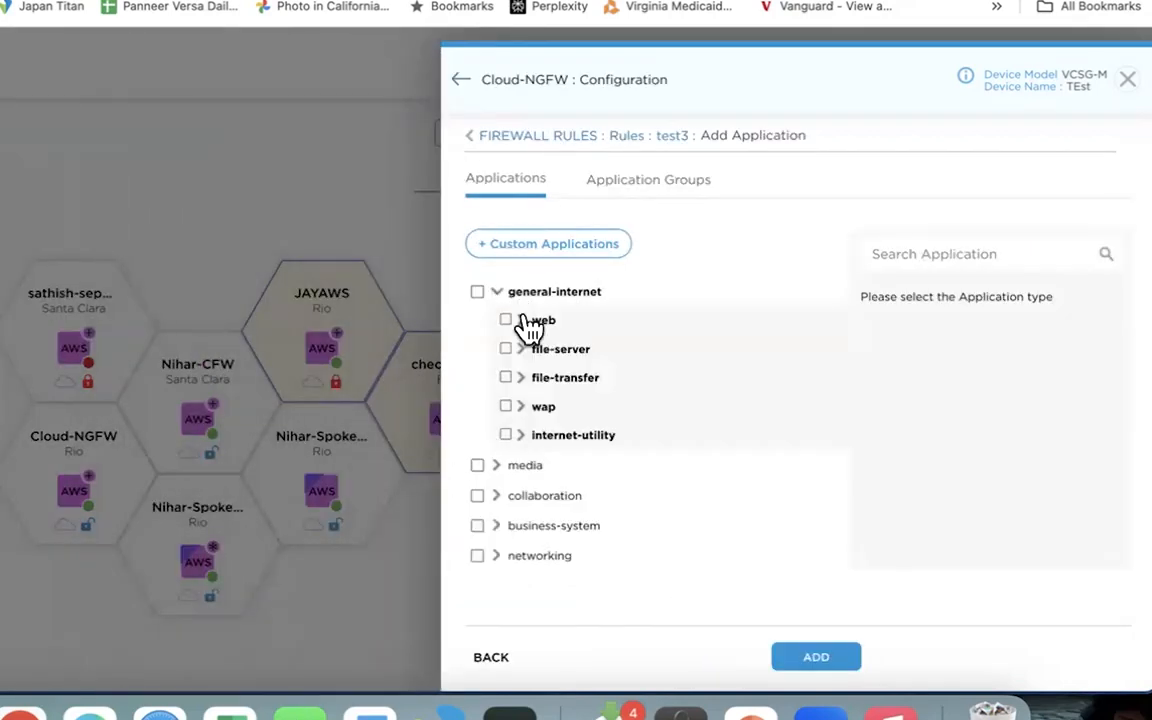
click(516, 322)
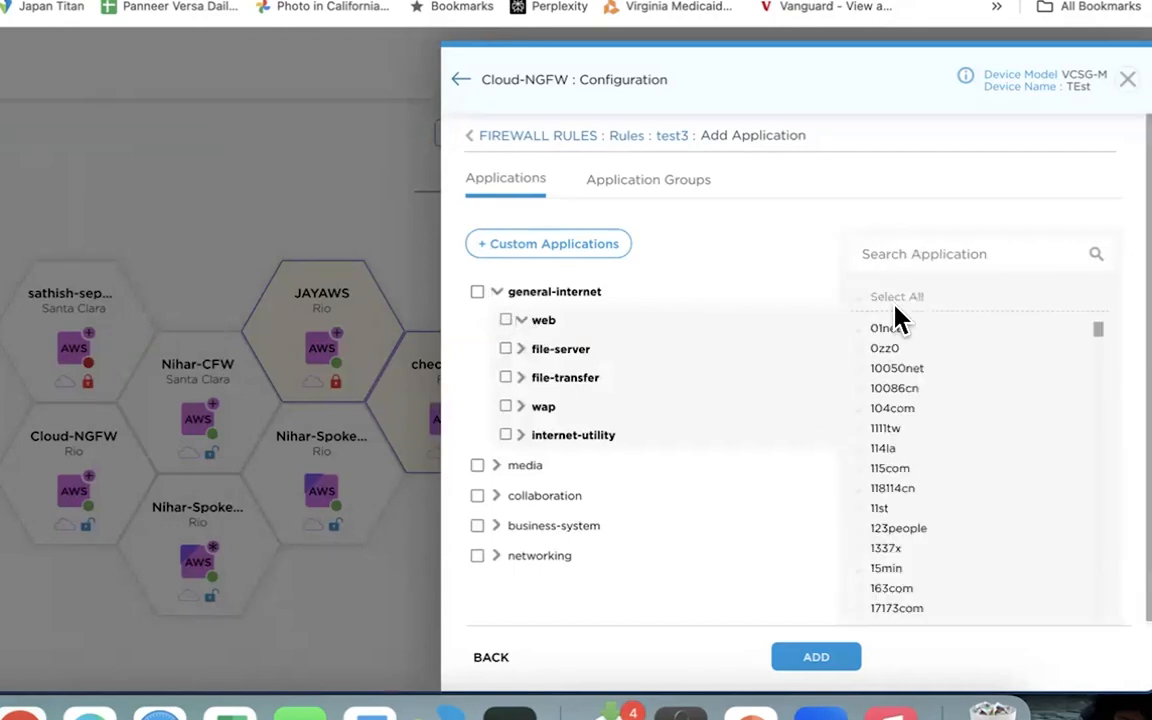
click(652, 186)
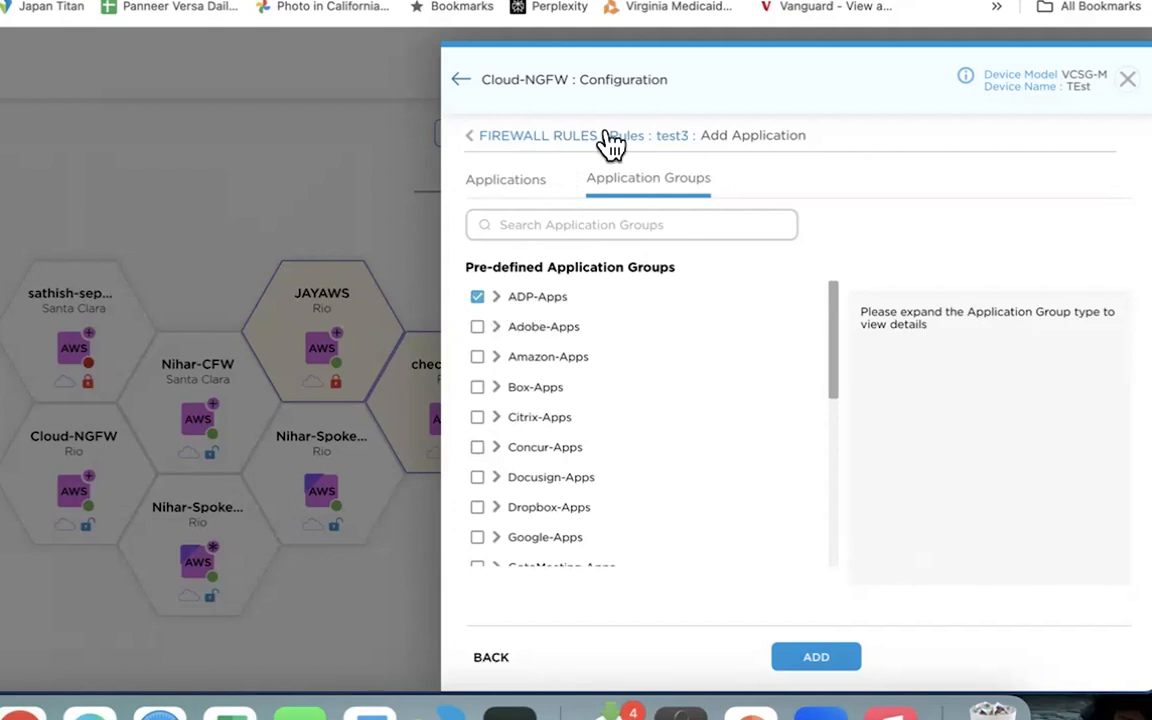
click(688, 148)
click(946, 533)
Examine the custom application form down to its match information and existing applications, and return to rule test3
click(430, 462)
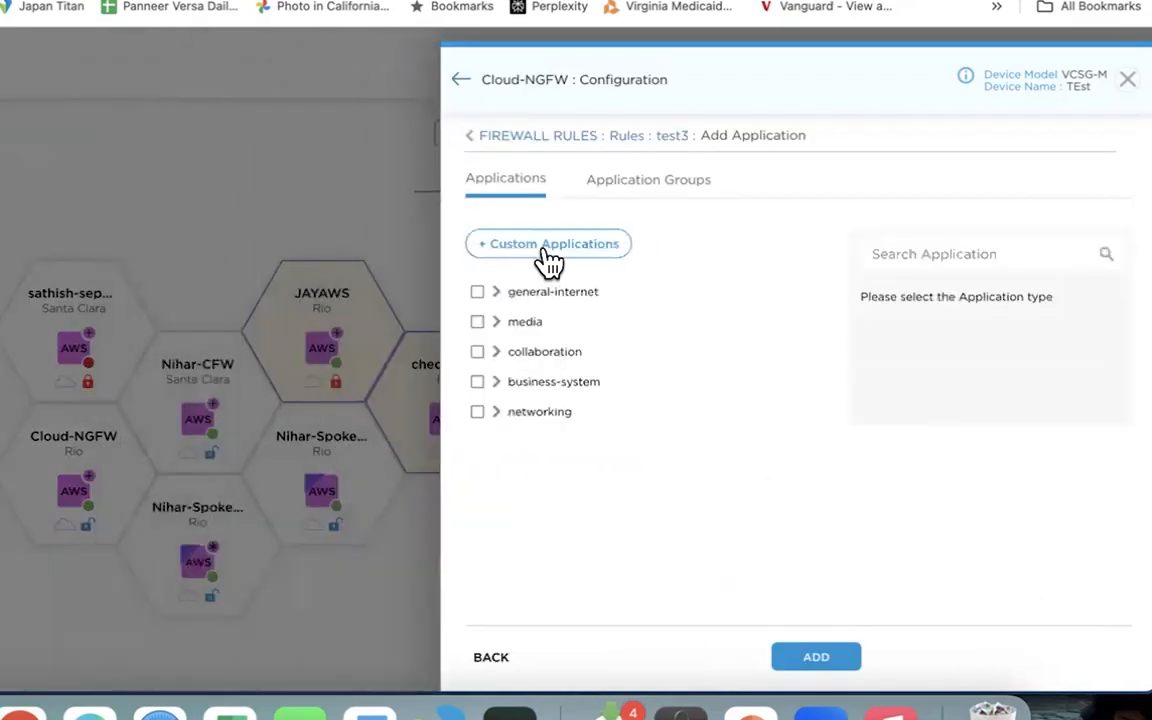
click(547, 262)
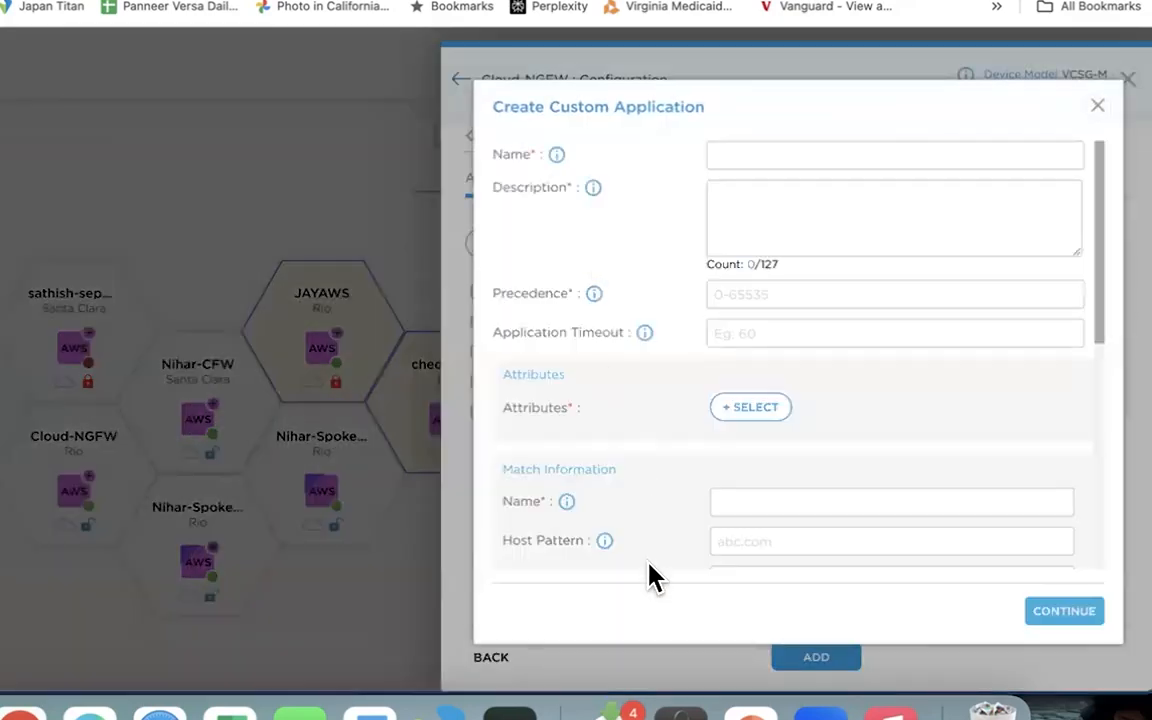
scroll(738, 537, down, 10)
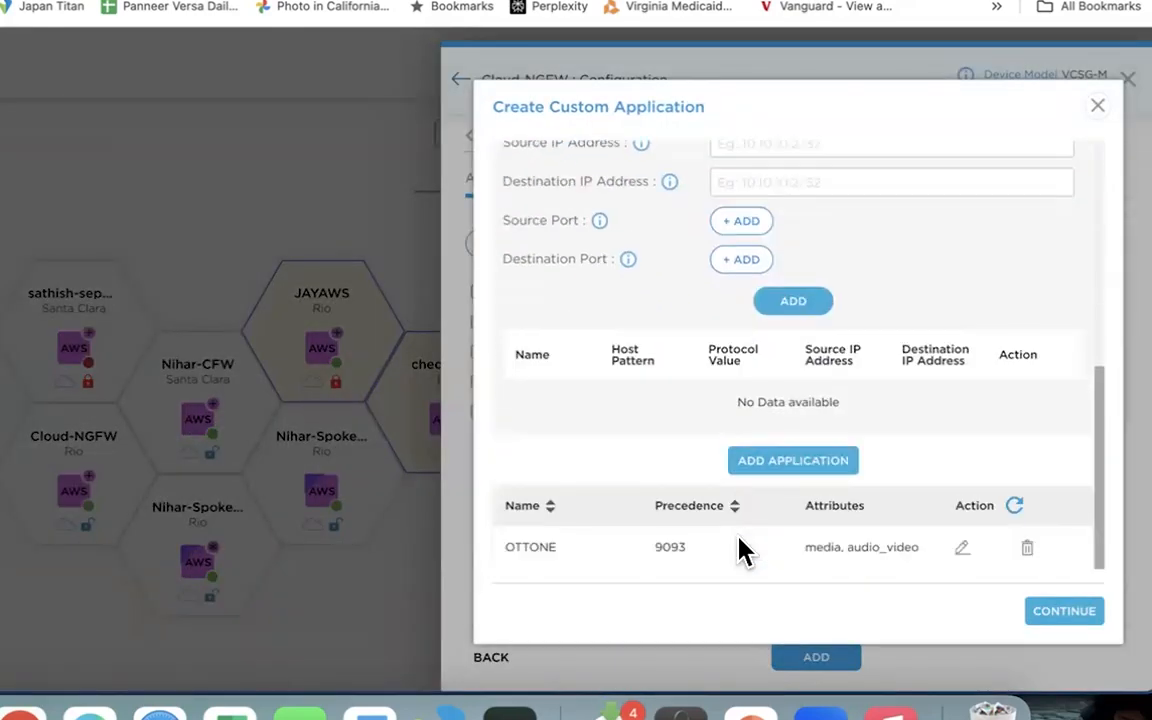
click(1098, 106)
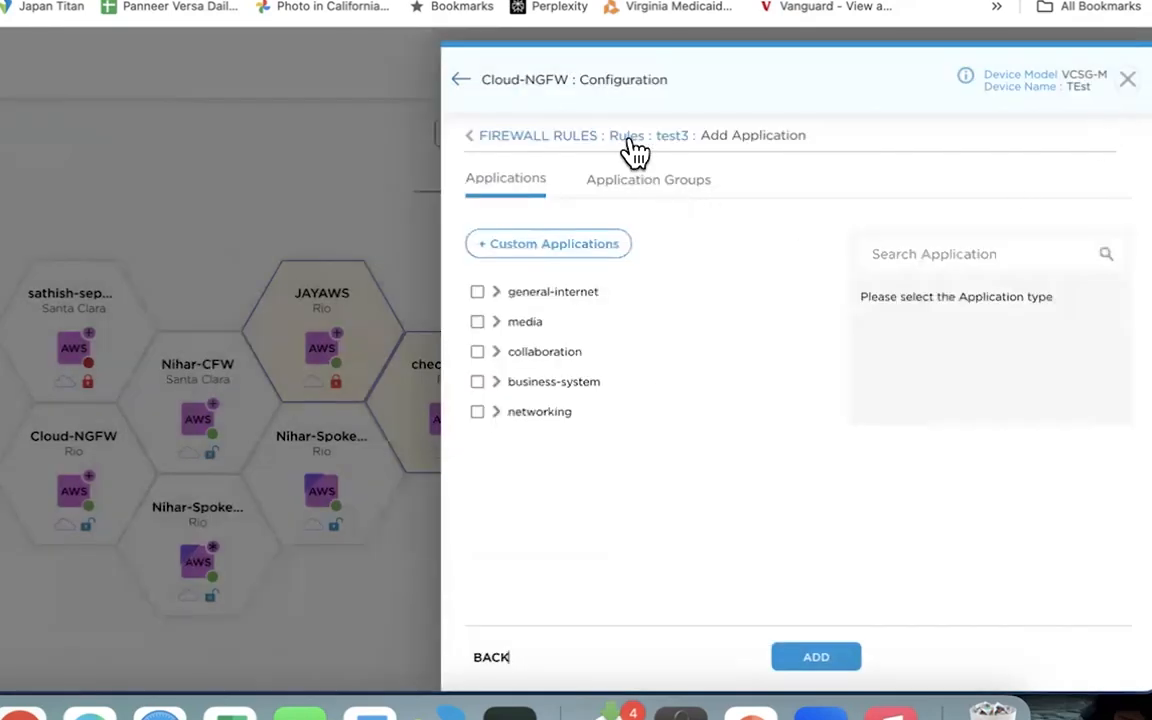
click(675, 145)
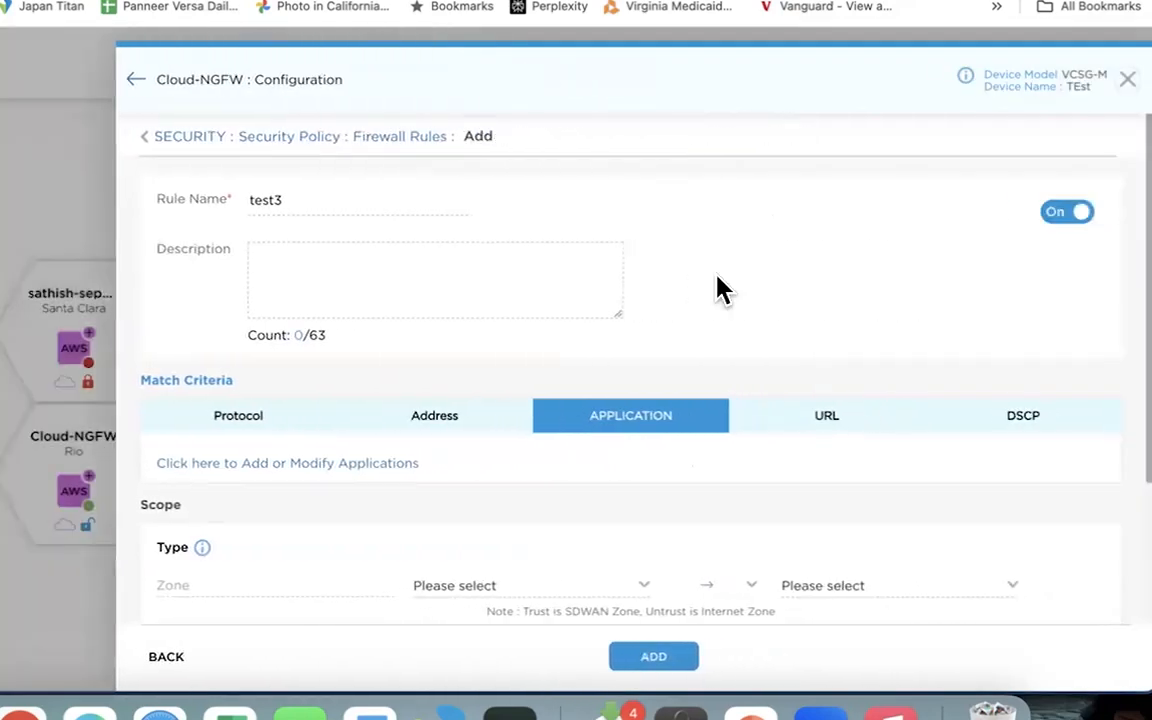
Review the URL categories available in the rule's URL match criteria and go back to the firewall rules
click(818, 420)
scroll(810, 420, down, 2)
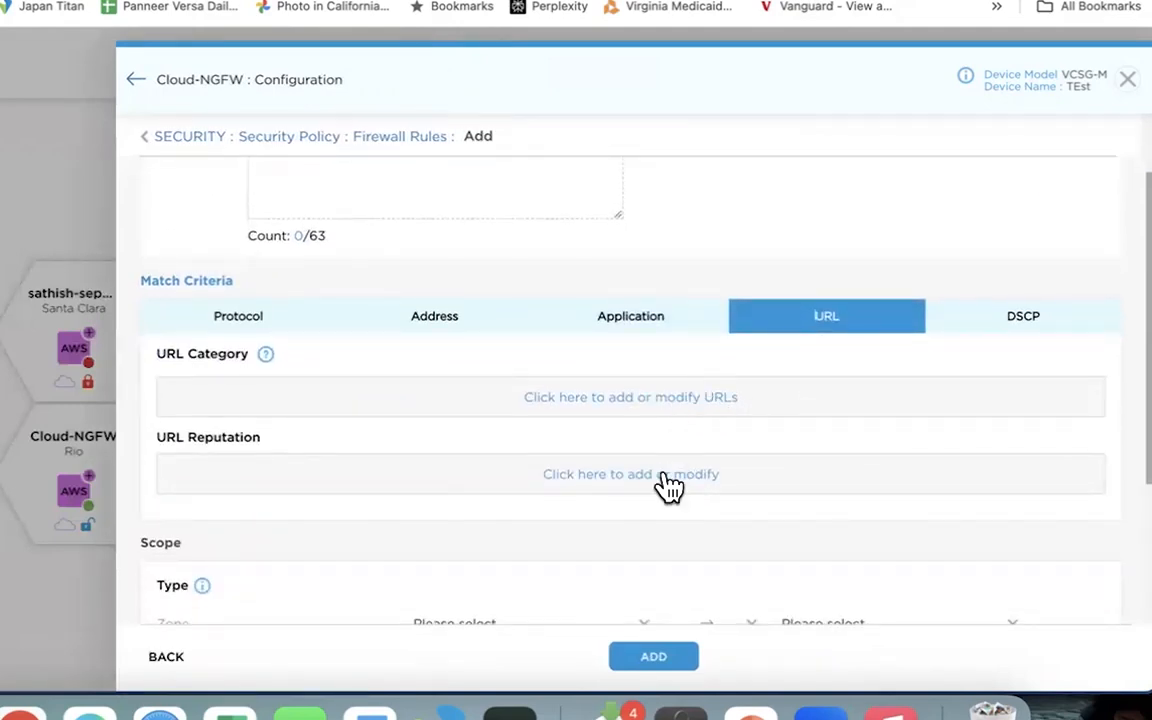
click(689, 405)
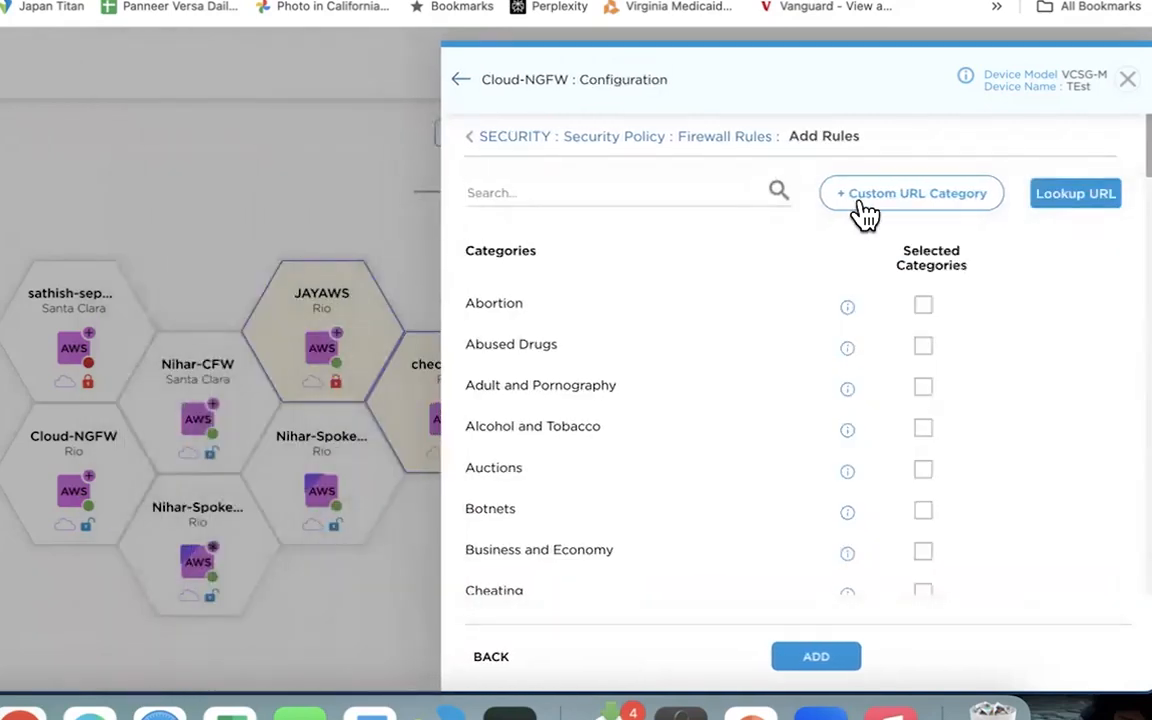
click(768, 137)
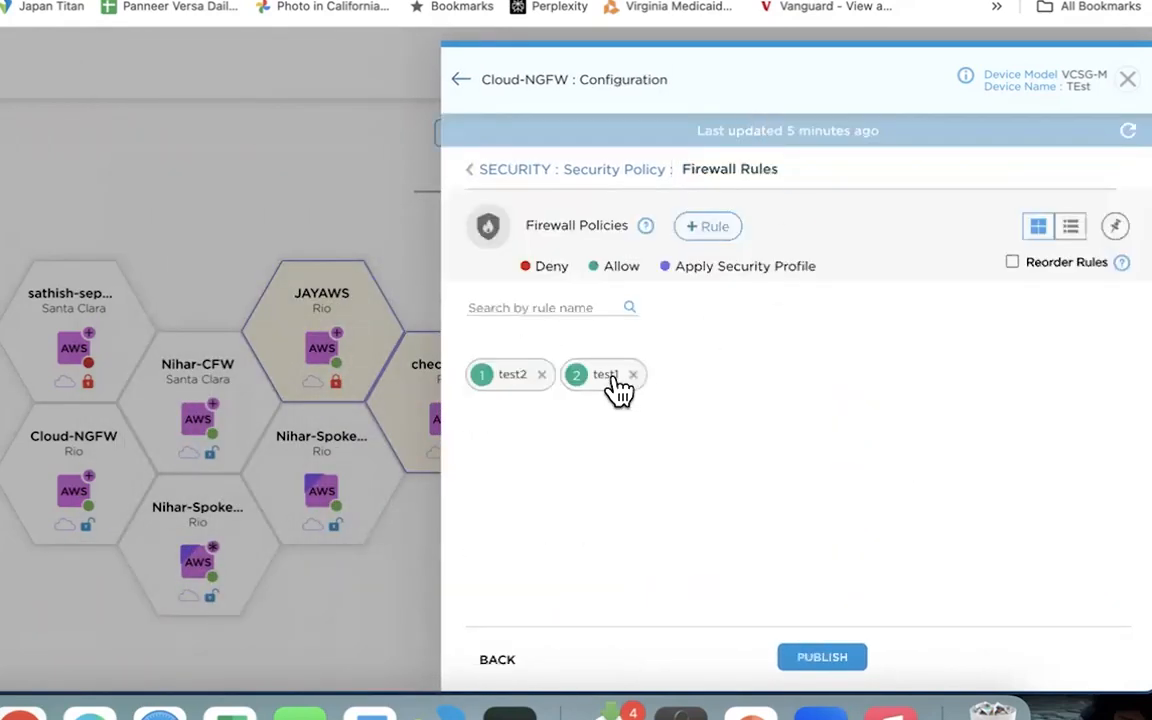
Start a new firewall rule named test3 and check the URL reputation choices in its match criteria without selecting any
click(708, 228)
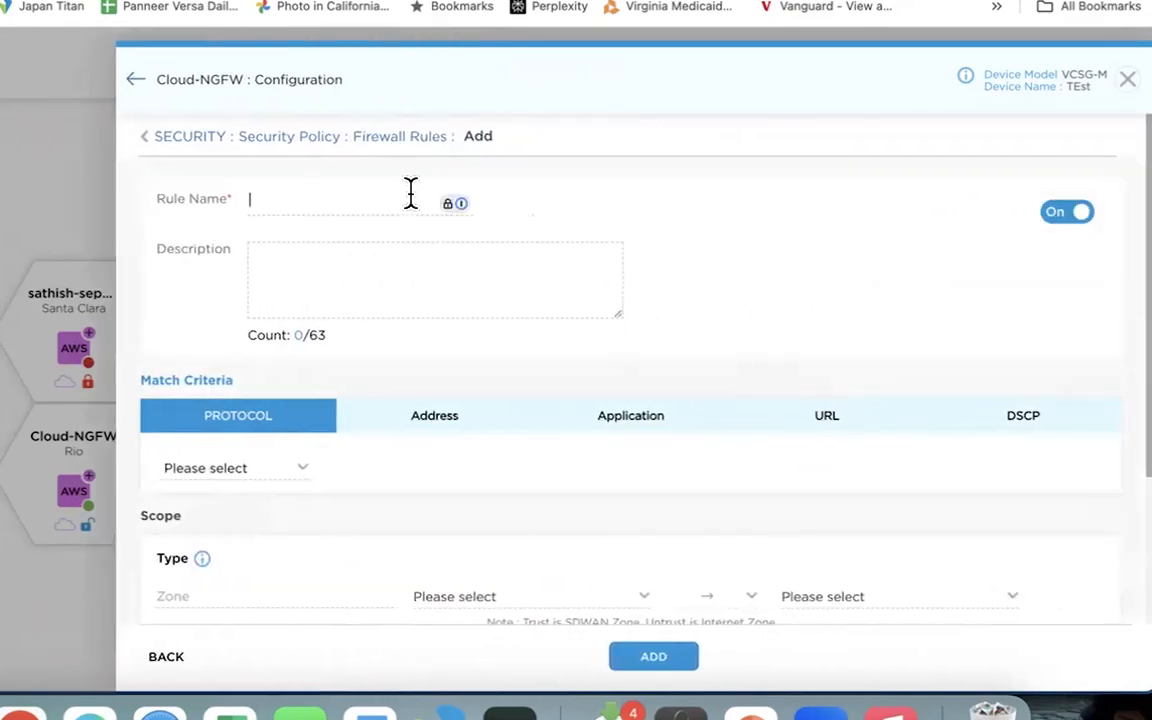
click(790, 413)
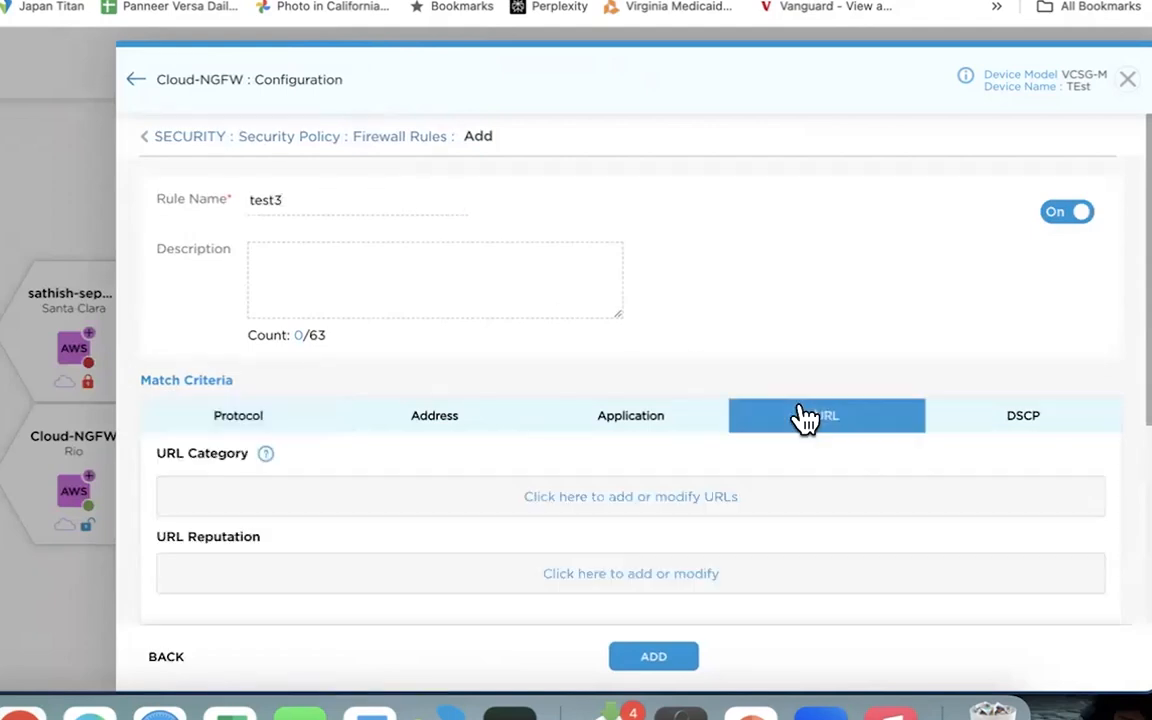
scroll(760, 424, down, 3)
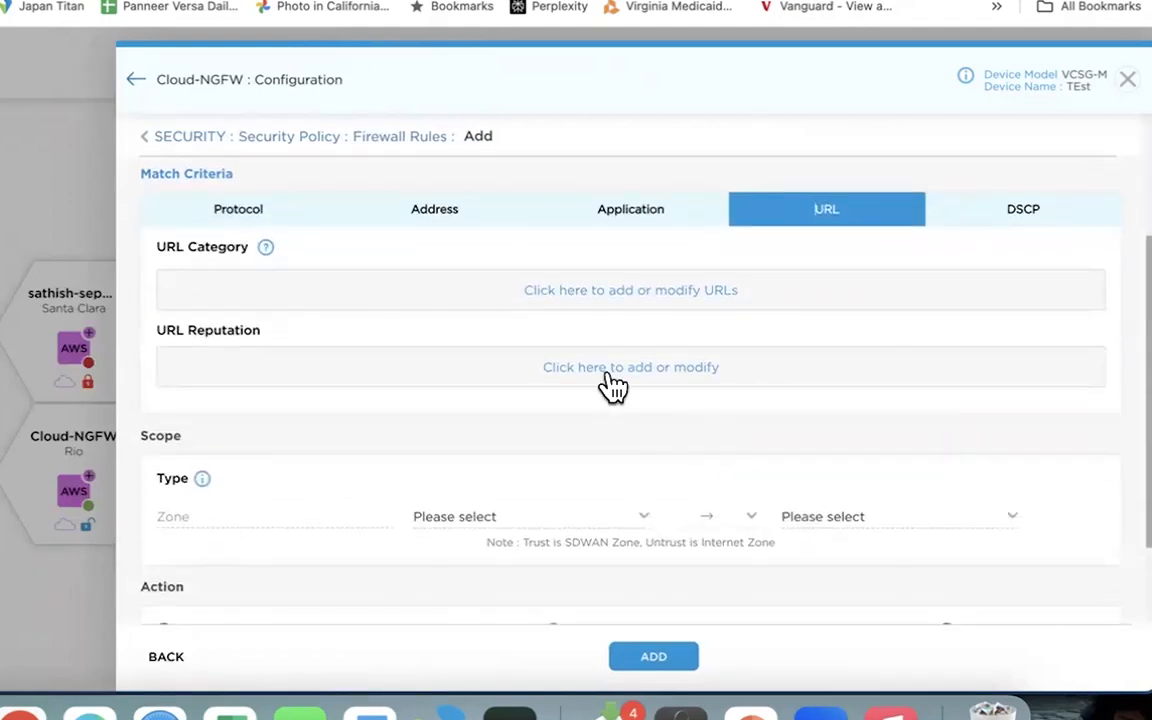
click(612, 384)
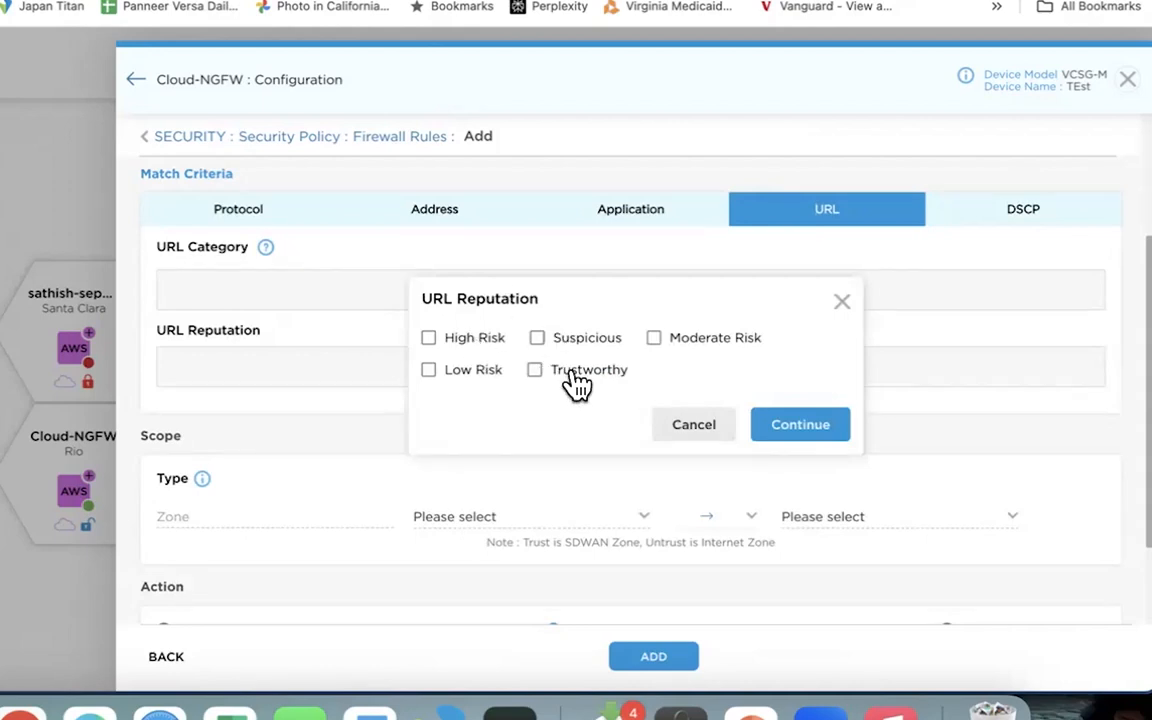
click(713, 430)
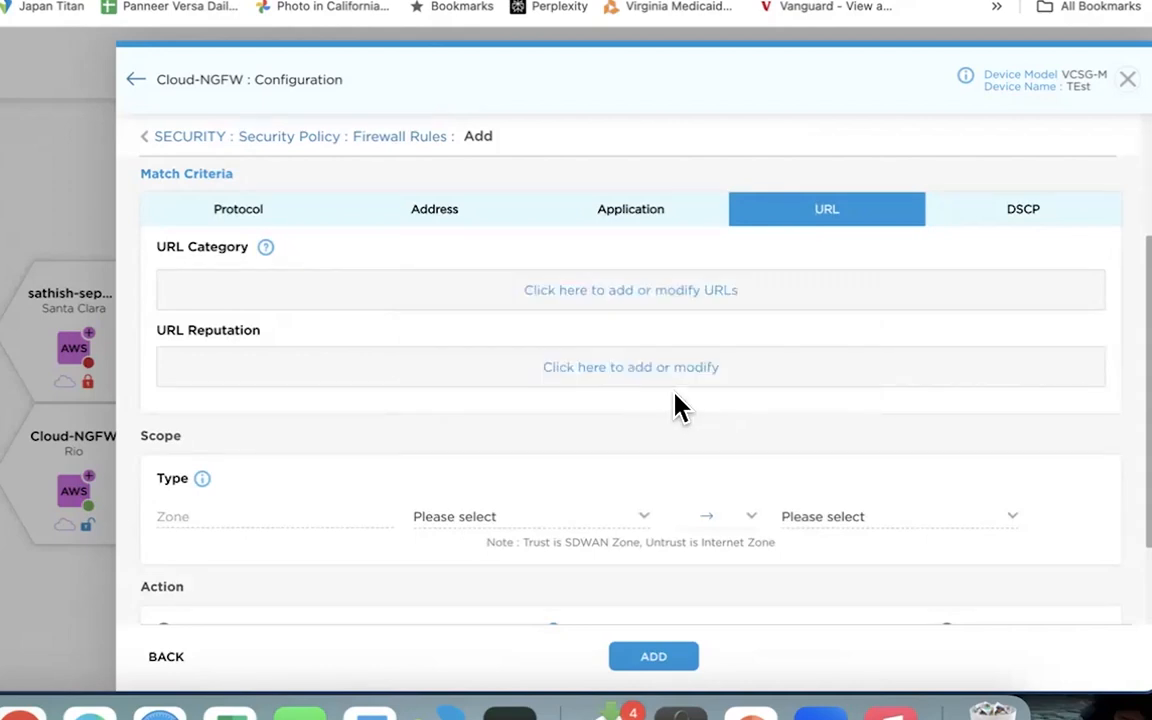
Examine the rule's scope and try LAN1_PORT1 as the source zone, closing the zone selection without applying it
scroll(676, 405, down, 3)
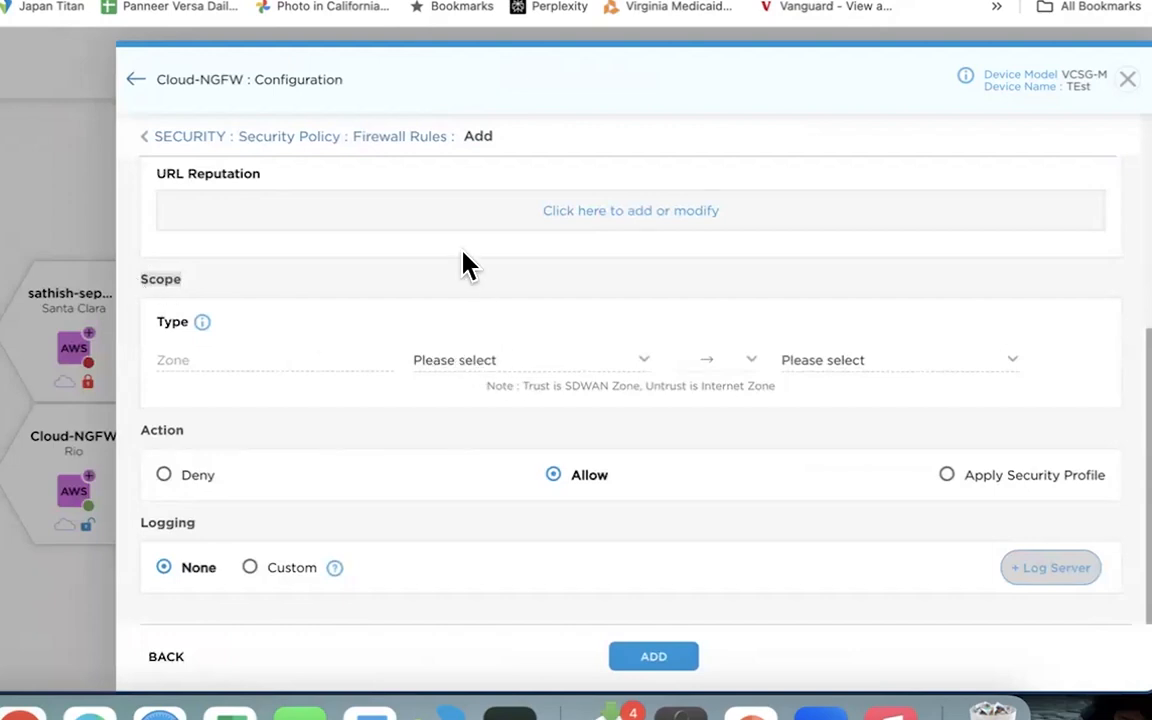
scroll(463, 257, up, 5)
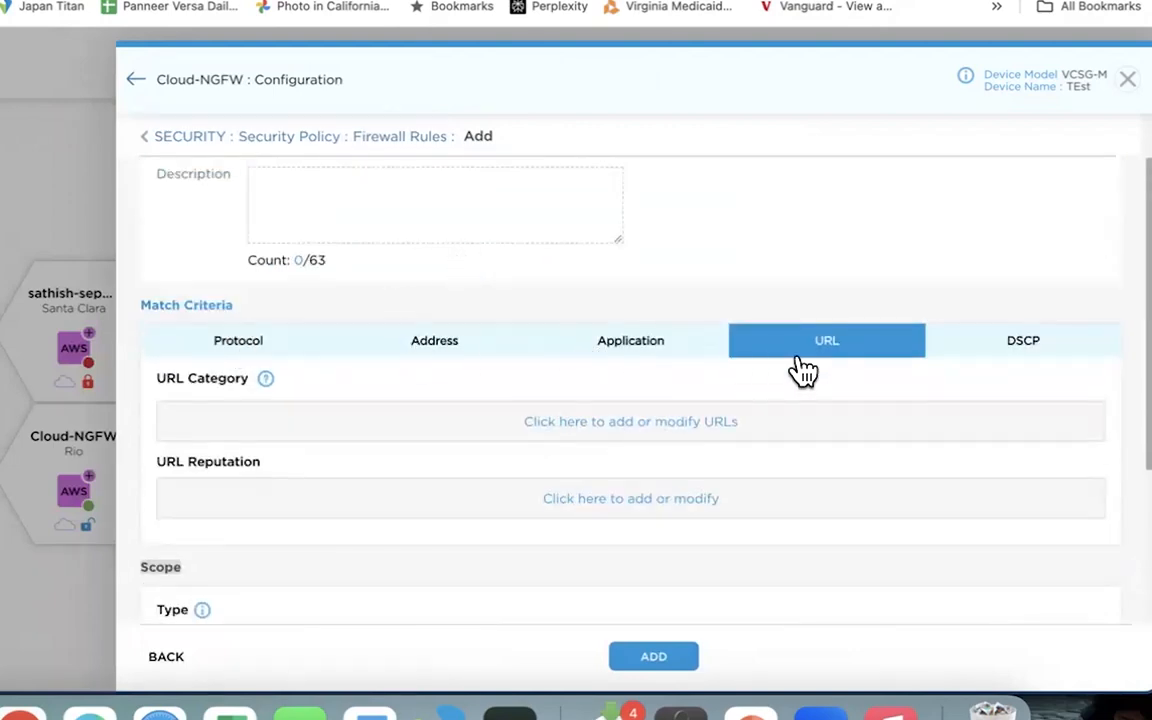
scroll(761, 396, down, 1)
scroll(761, 396, down, 4)
click(630, 380)
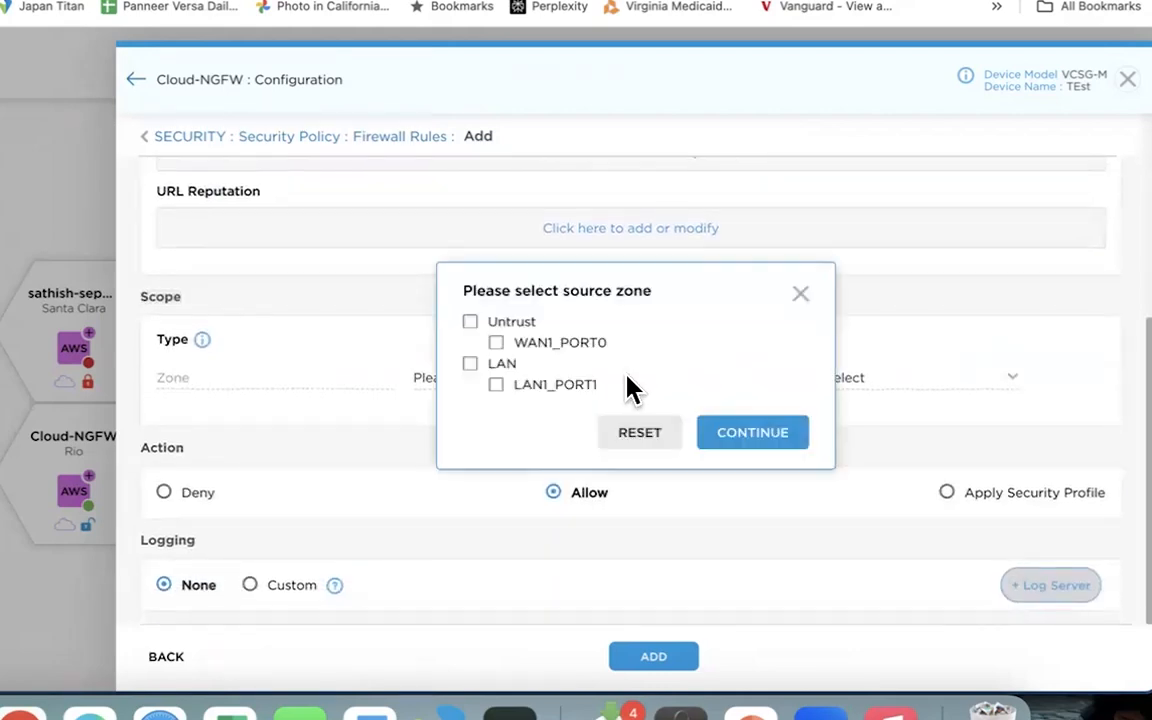
click(497, 344)
click(497, 385)
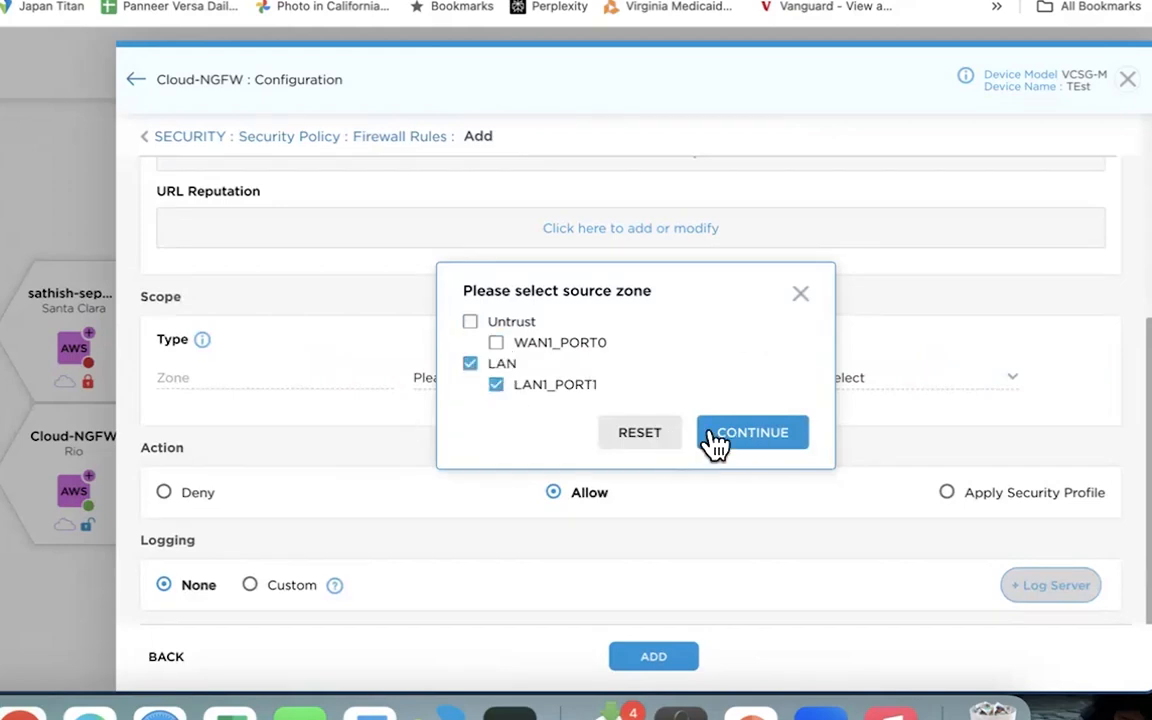
click(800, 295)
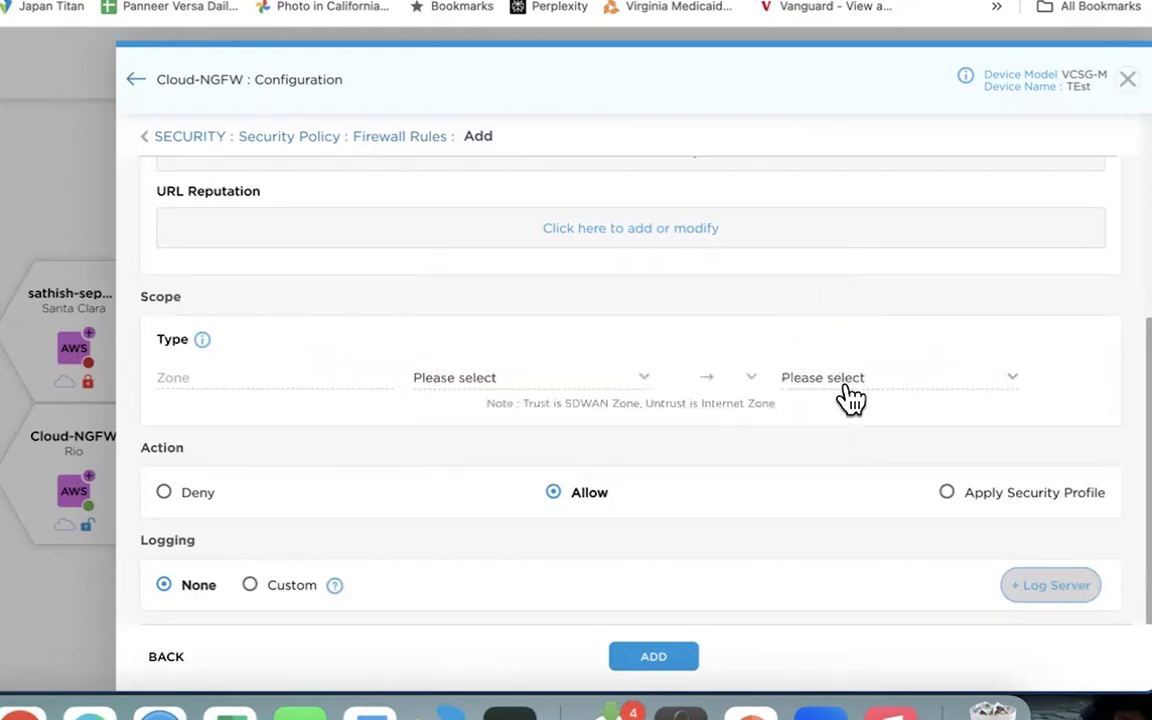
Check the scope's traffic direction choices and the available destination zones without selecting any
click(748, 386)
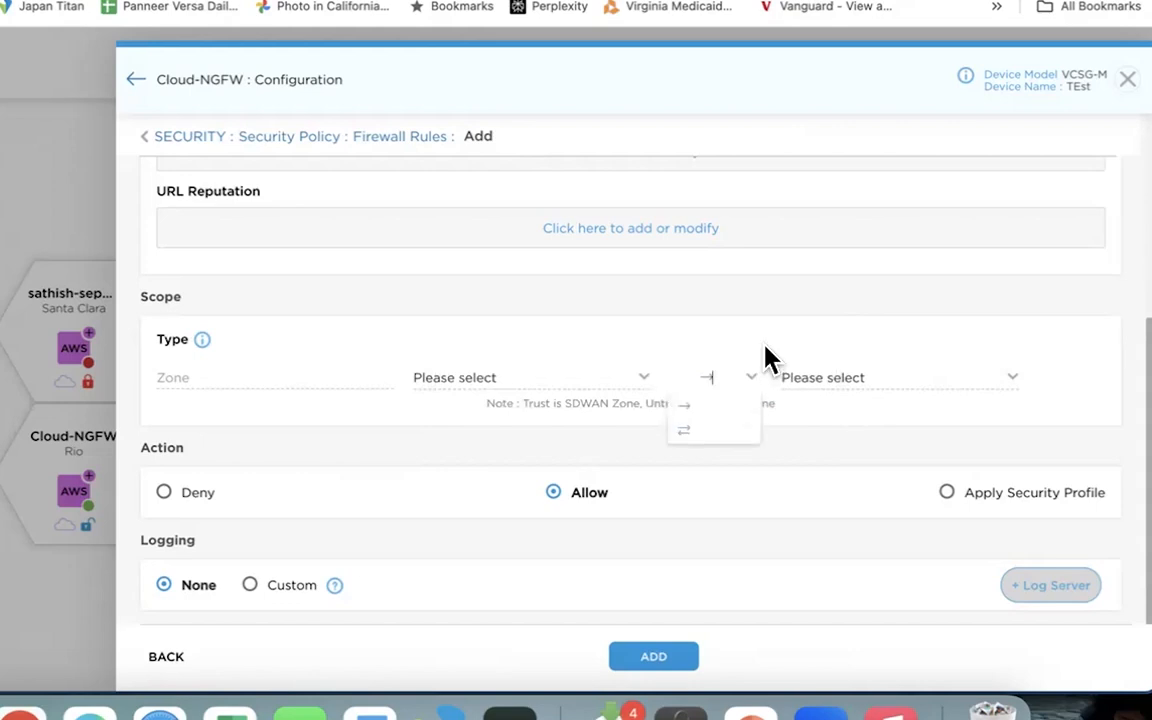
click(841, 390)
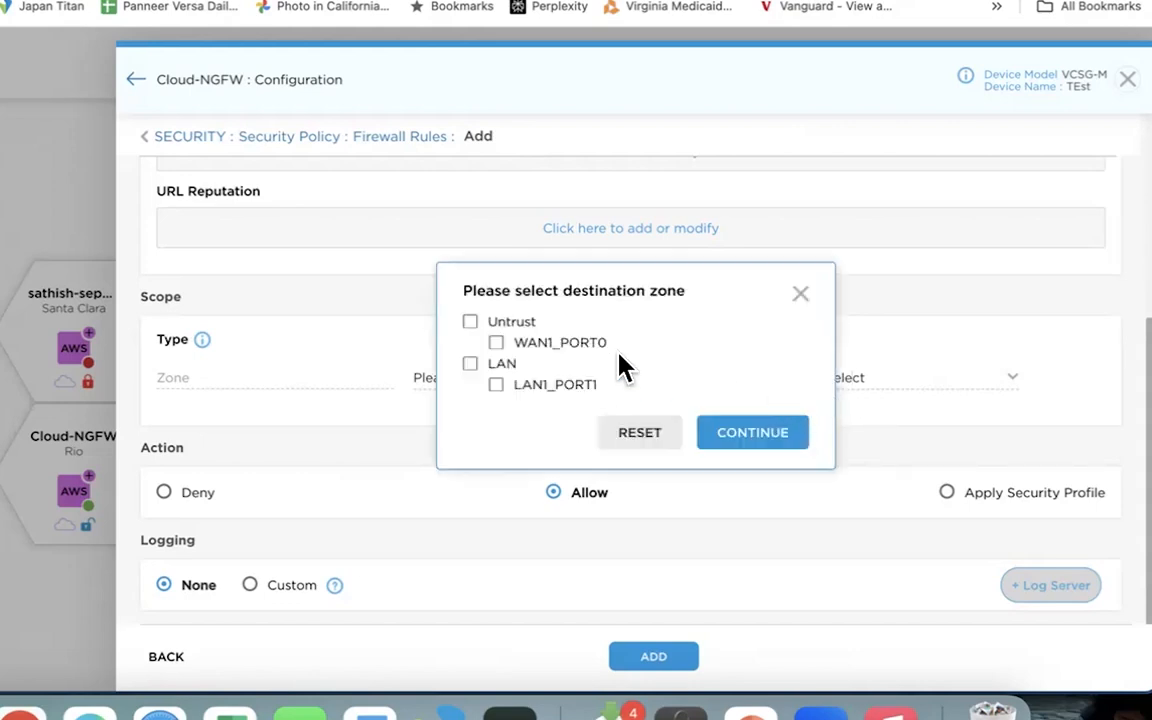
click(800, 295)
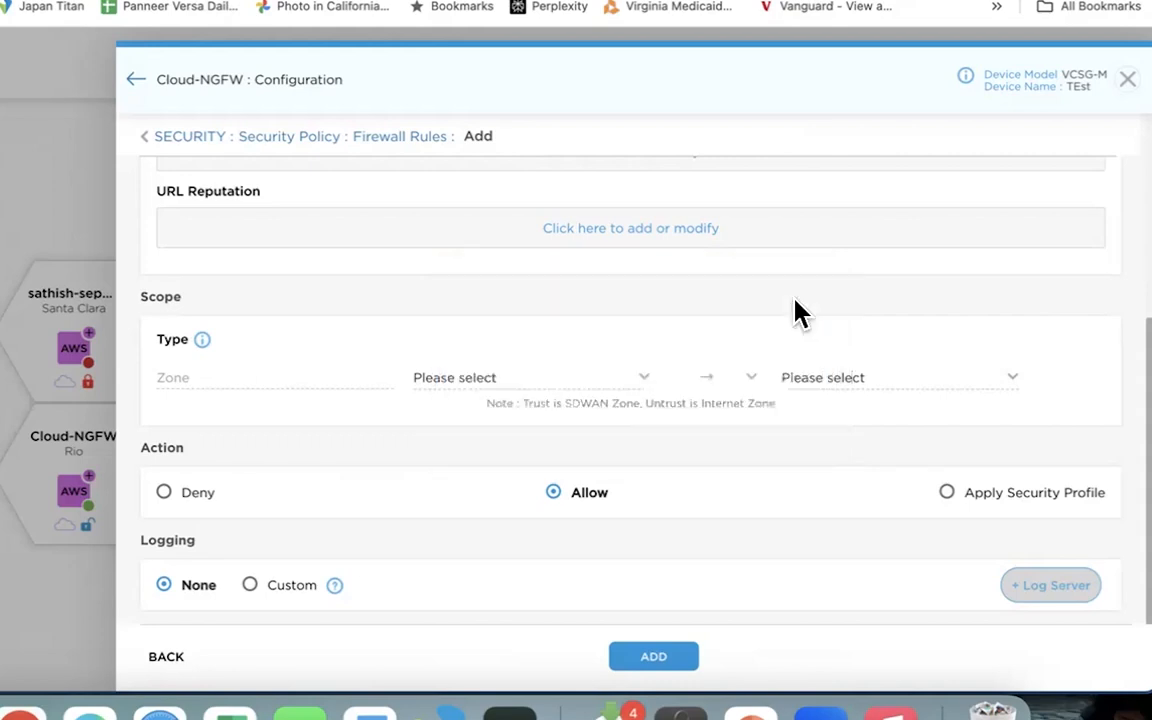
scroll(605, 428, down, 1)
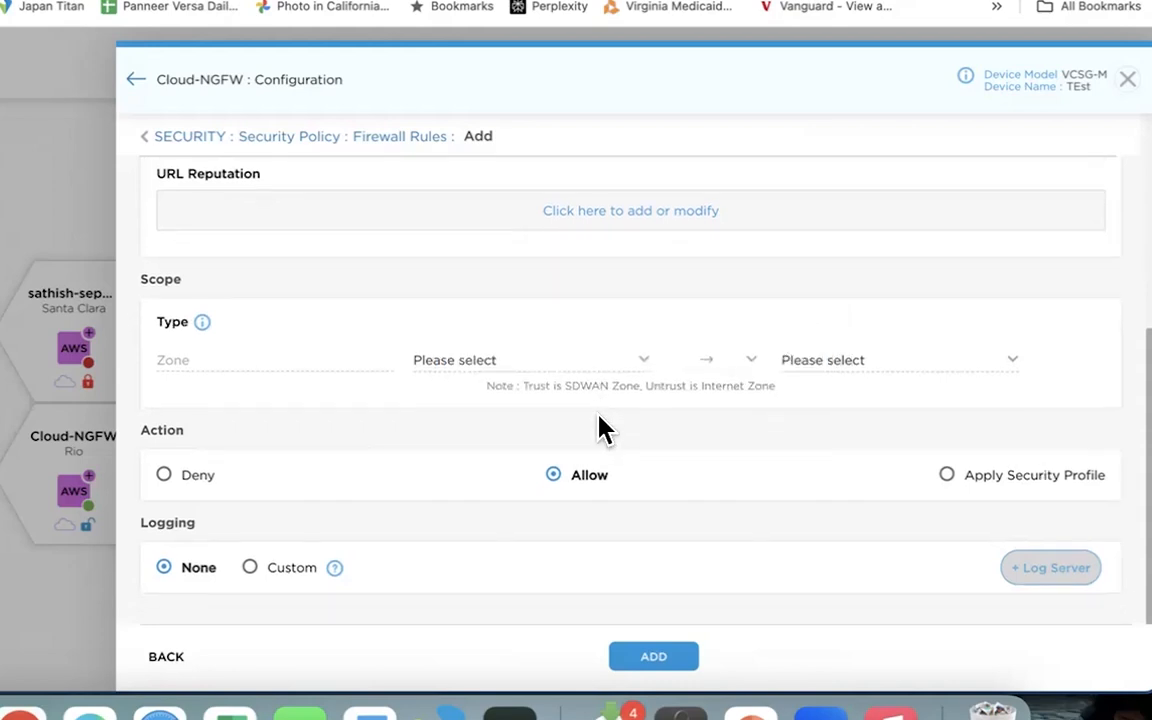
Try the Deny and Allow actions for the rule and choose Apply Security Profile
click(162, 476)
click(551, 476)
click(950, 477)
scroll(794, 452, down, 10)
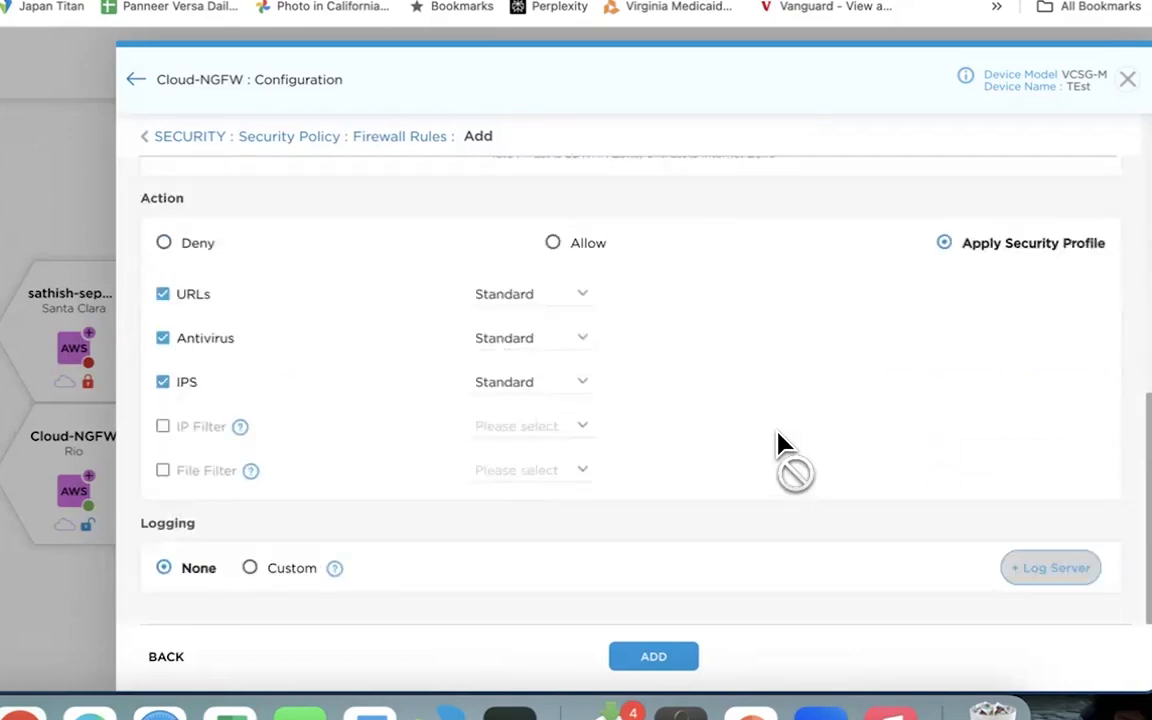
Try the Advanced level for the rule's URLs profile, keeping Antivirus and IPS at Standard
click(579, 300)
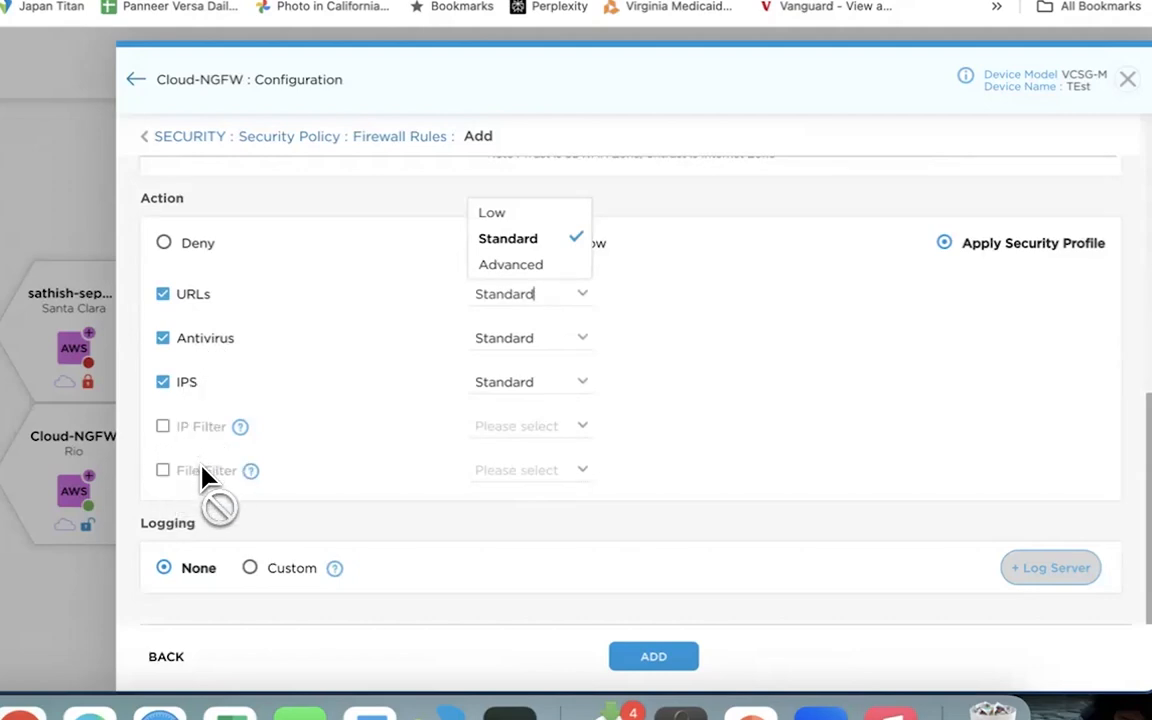
click(510, 264)
click(582, 345)
click(515, 285)
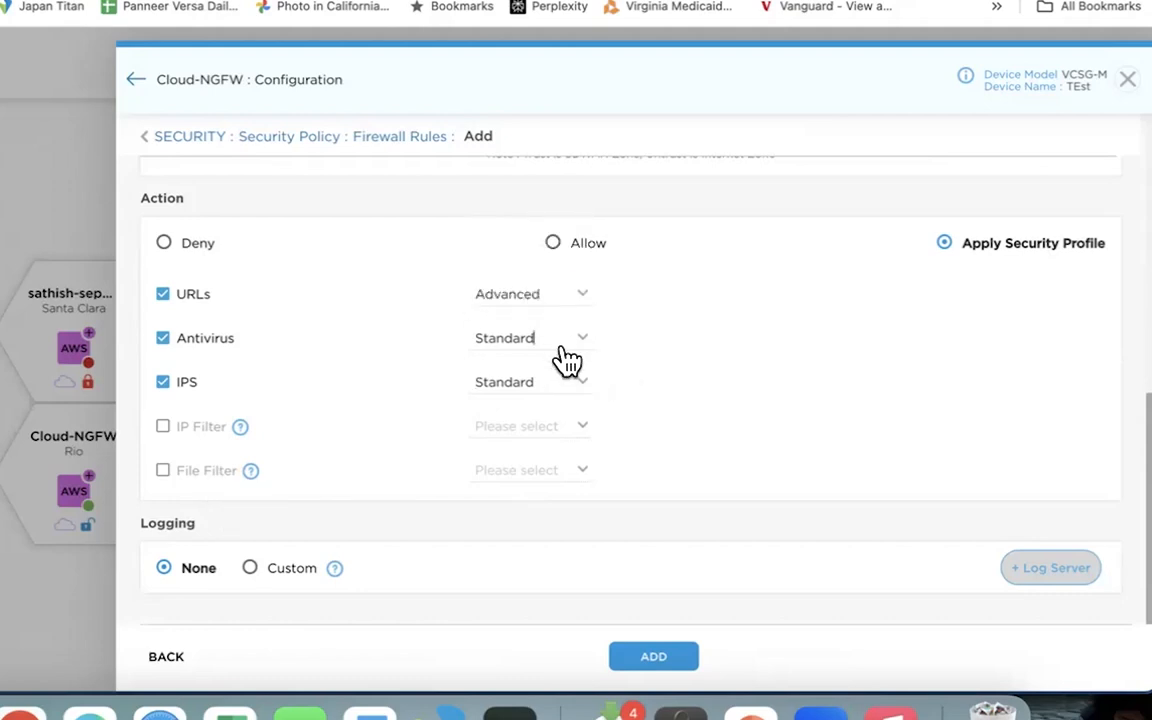
click(582, 380)
click(515, 333)
Try Custom logging, view the log server profile form, and return to the firewall rules without adding the rule
click(249, 570)
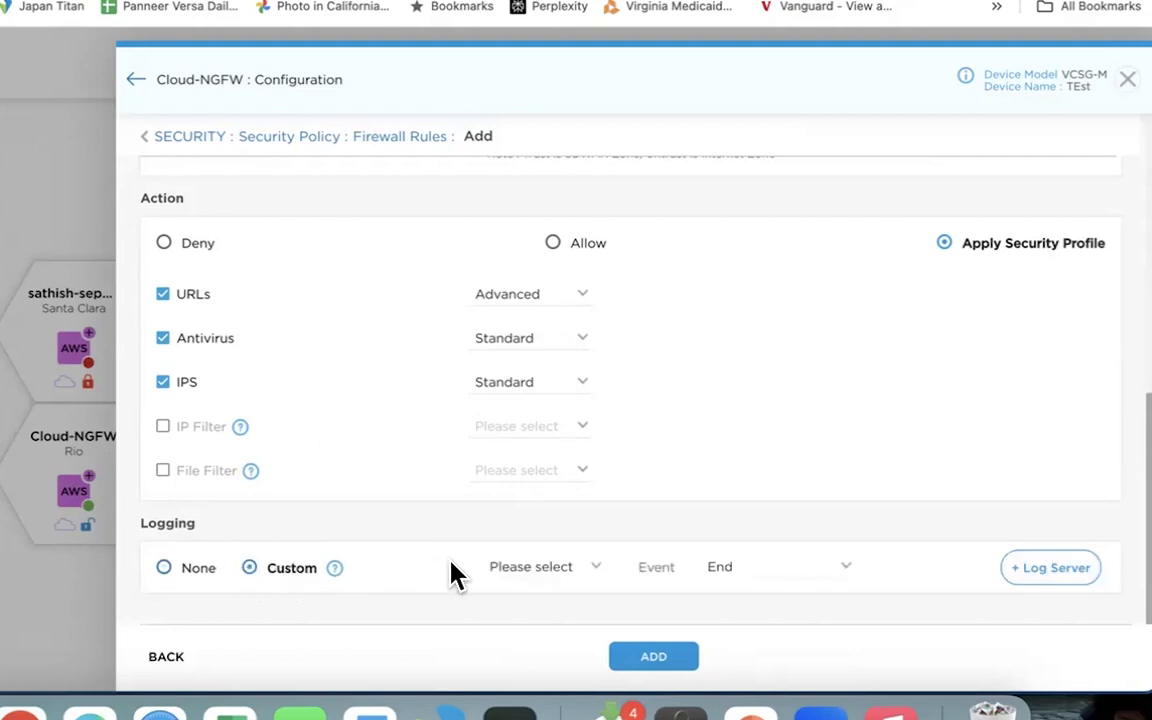
click(1060, 580)
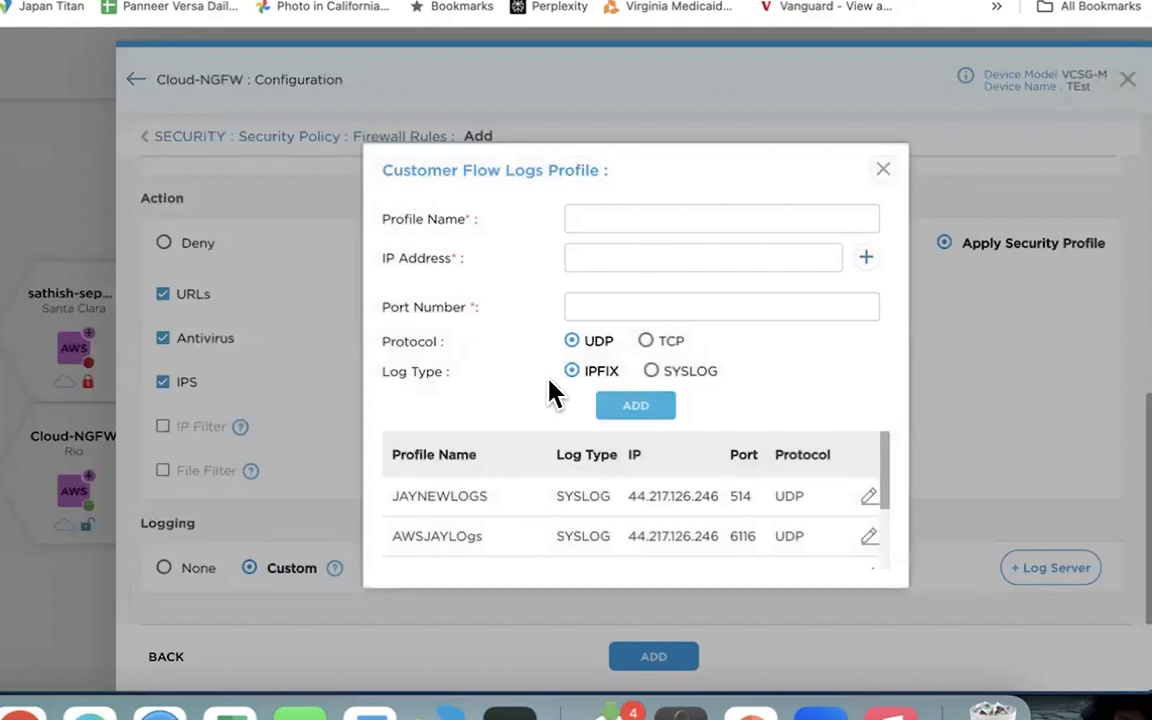
click(882, 170)
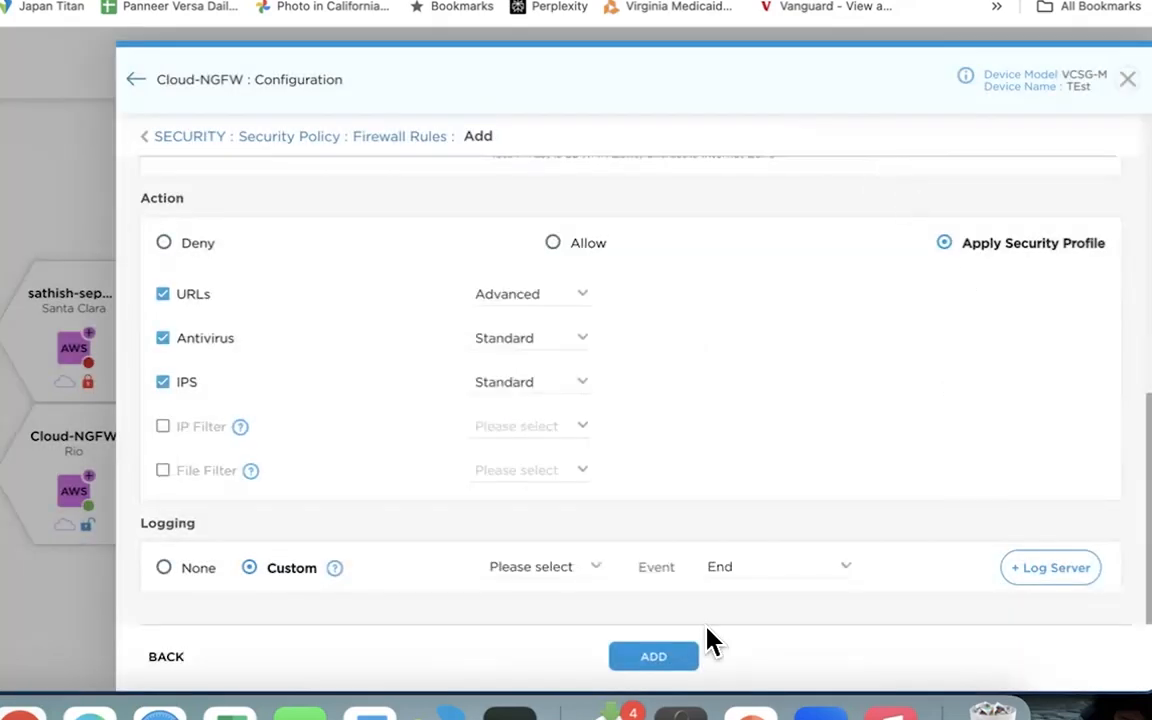
click(374, 140)
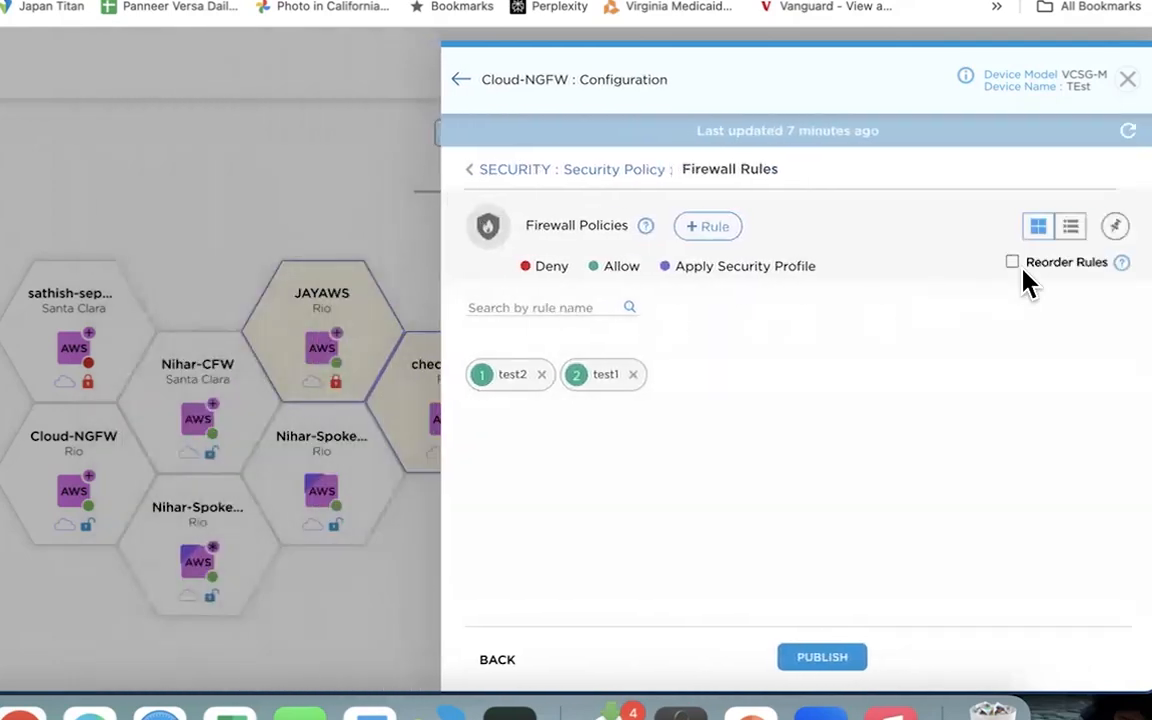
Enable rule reordering, try moving test1 ahead of test2, and show the firewall rules as a list
click(1014, 263)
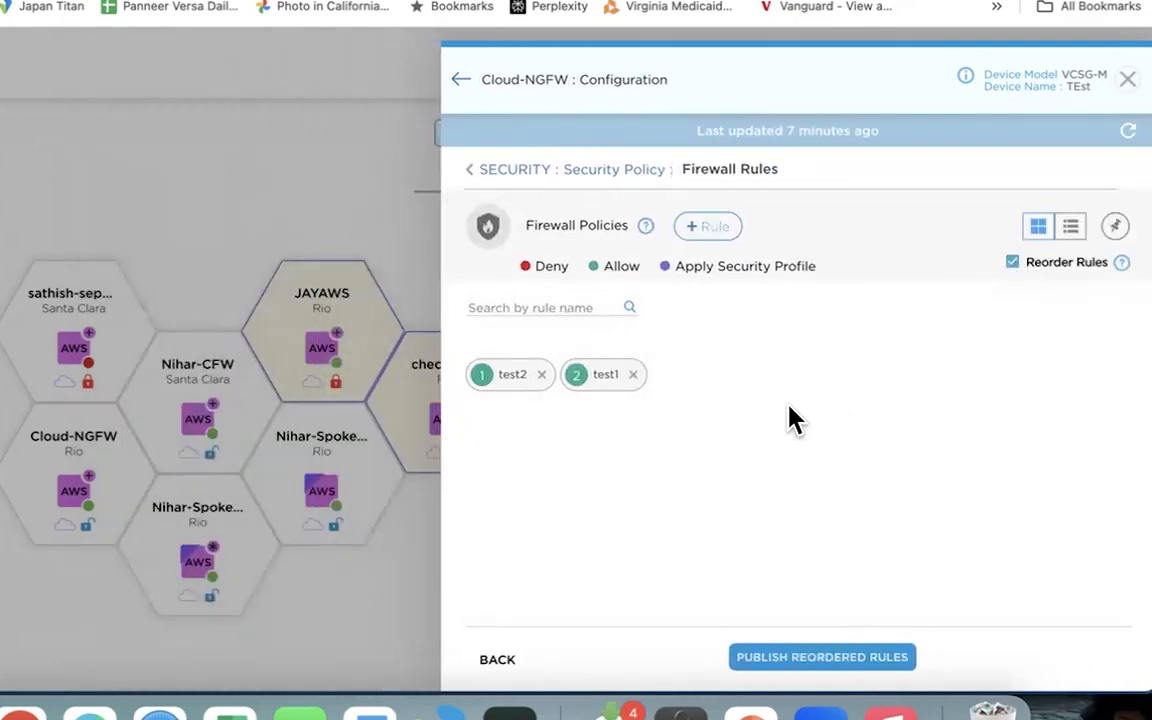
drag(597, 378, 470, 375)
click(1070, 230)
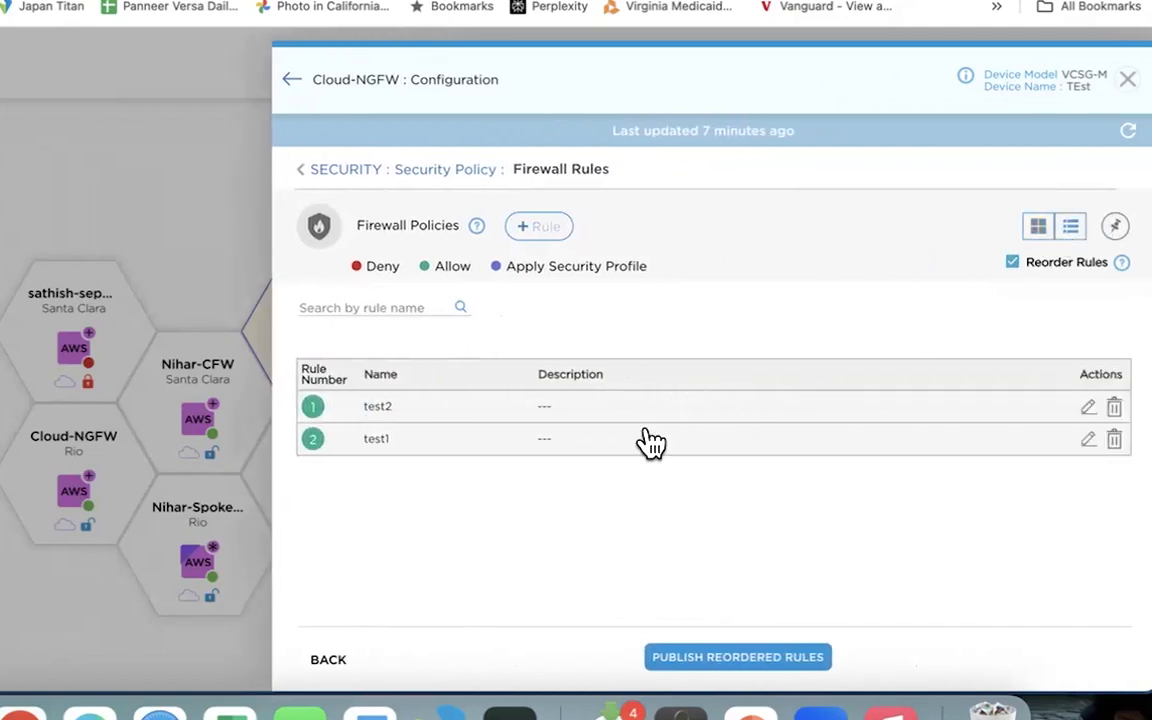
Leave the firewall rules and security policy, open the Decryption settings, and start a new TLS decryption rule
click(442, 174)
scroll(681, 309, down, 5)
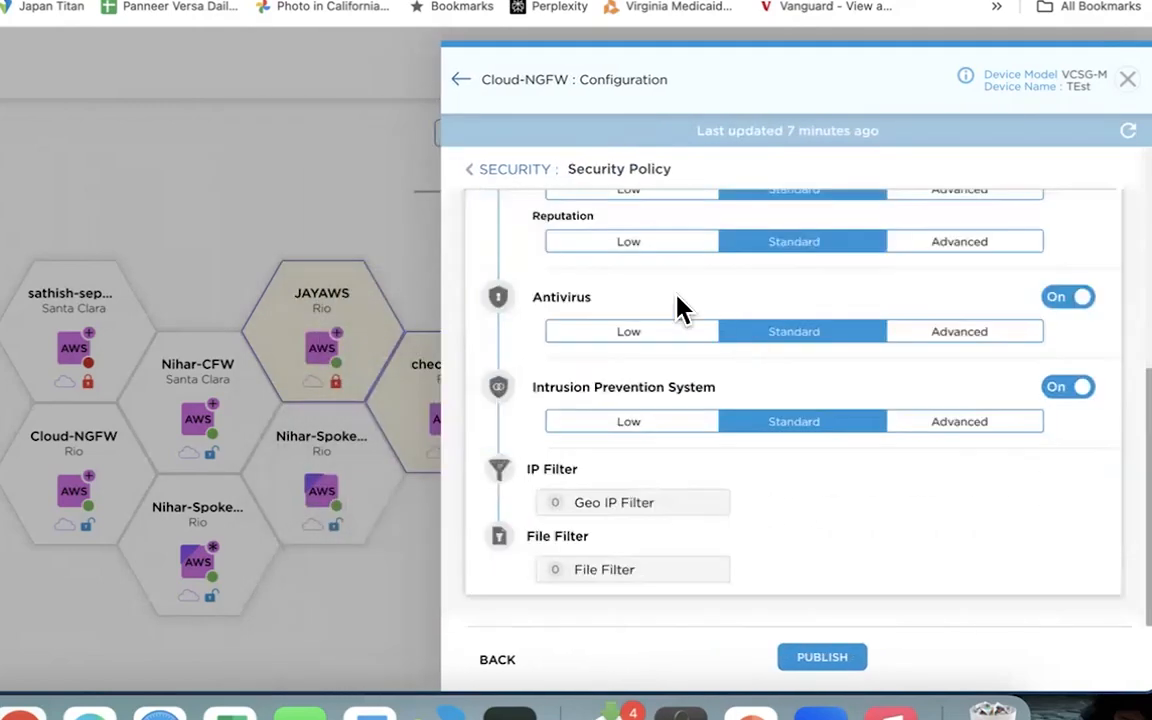
click(528, 174)
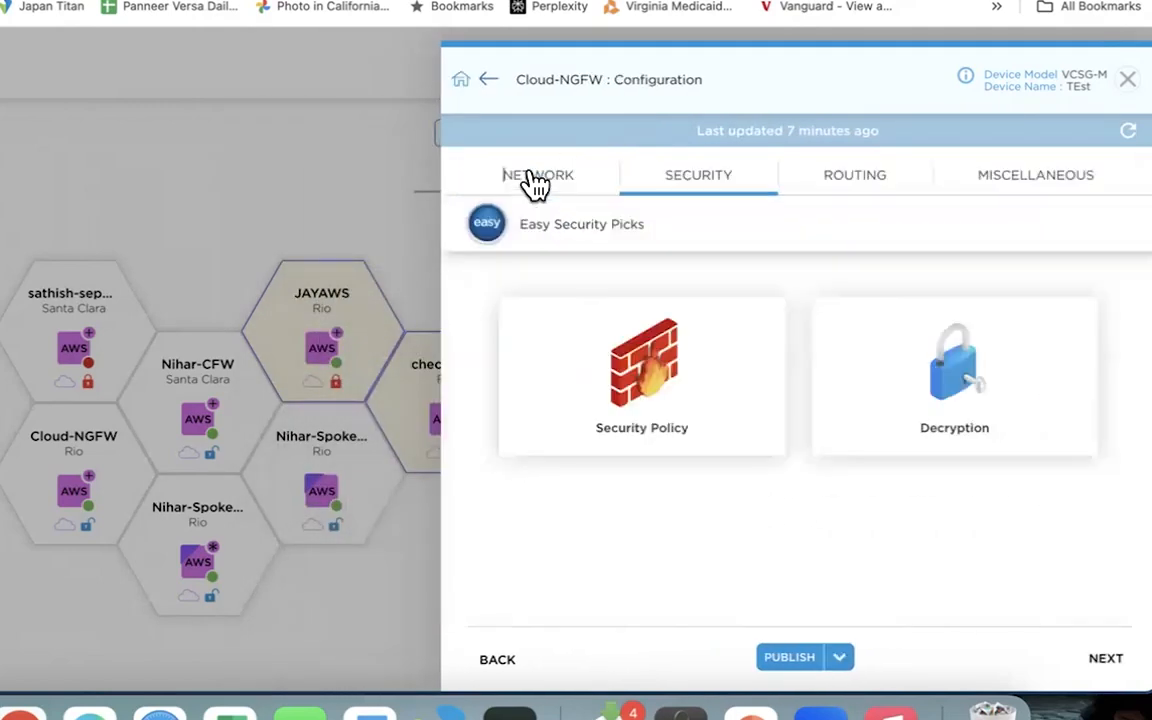
click(955, 370)
click(708, 227)
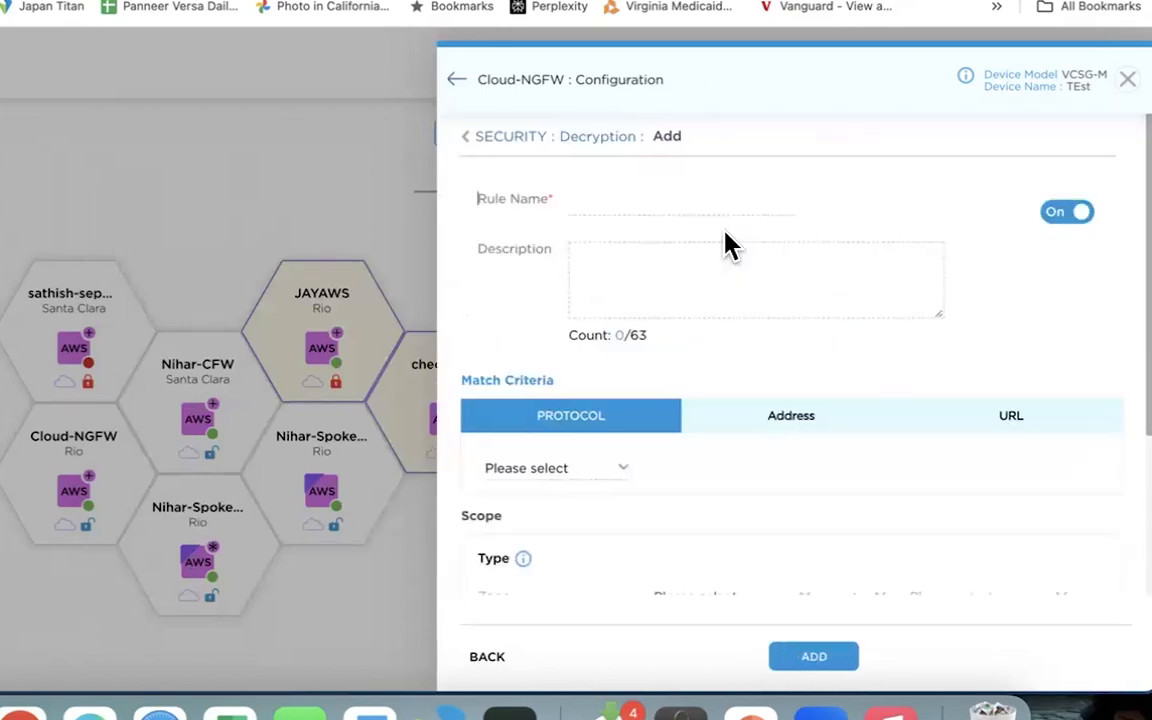
Examine the decryption rule's scope, action and profile options, and return to the Decryption overview without adding the rule
scroll(600, 307, down, 5)
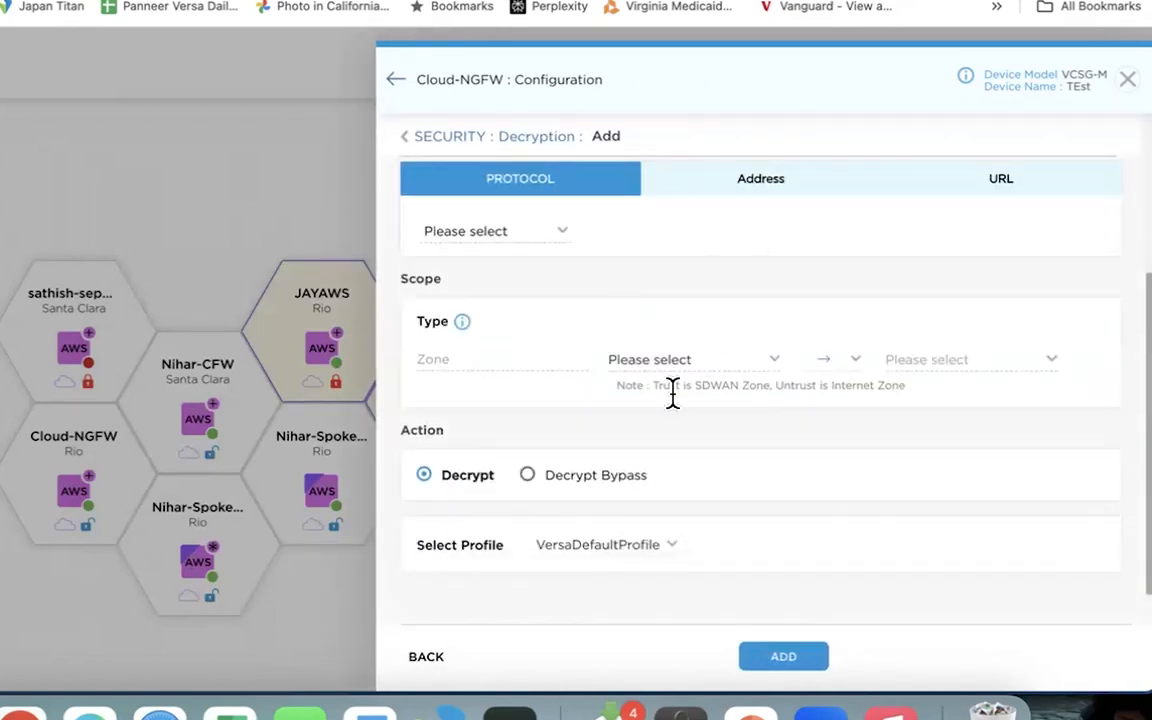
click(663, 556)
click(761, 527)
click(533, 138)
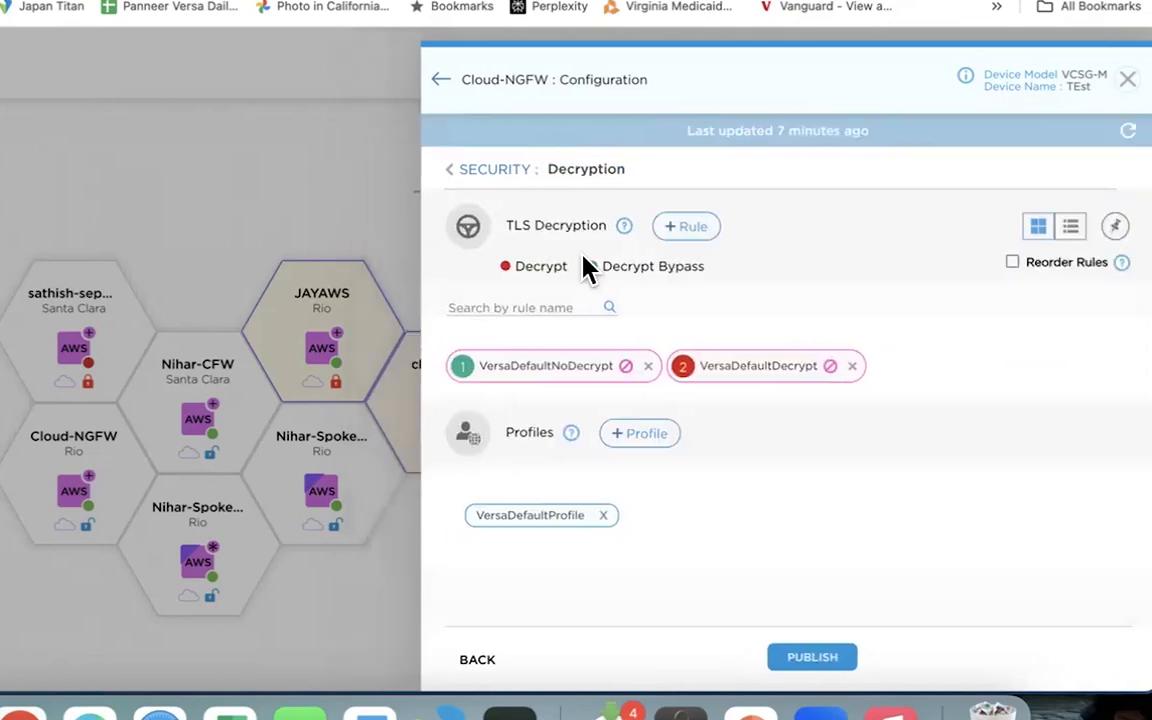
Start a new decryption profile and try arunaws.crt as its CA certificate, closing the certificate list without applying it
click(676, 440)
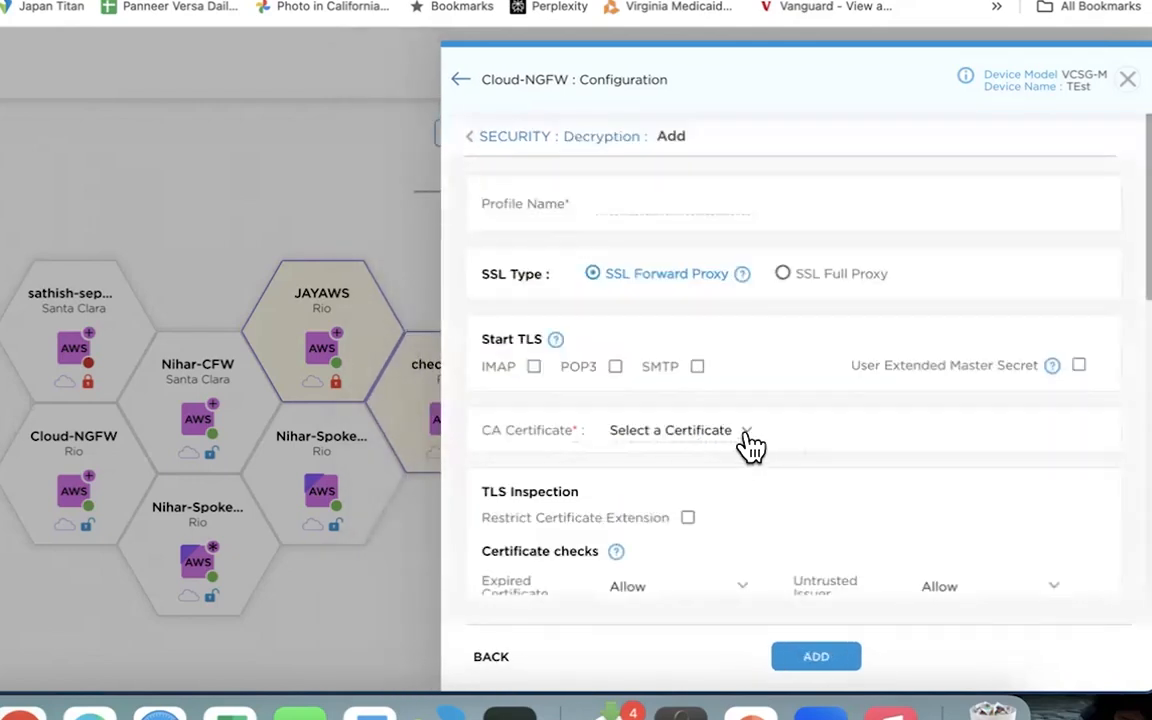
click(749, 446)
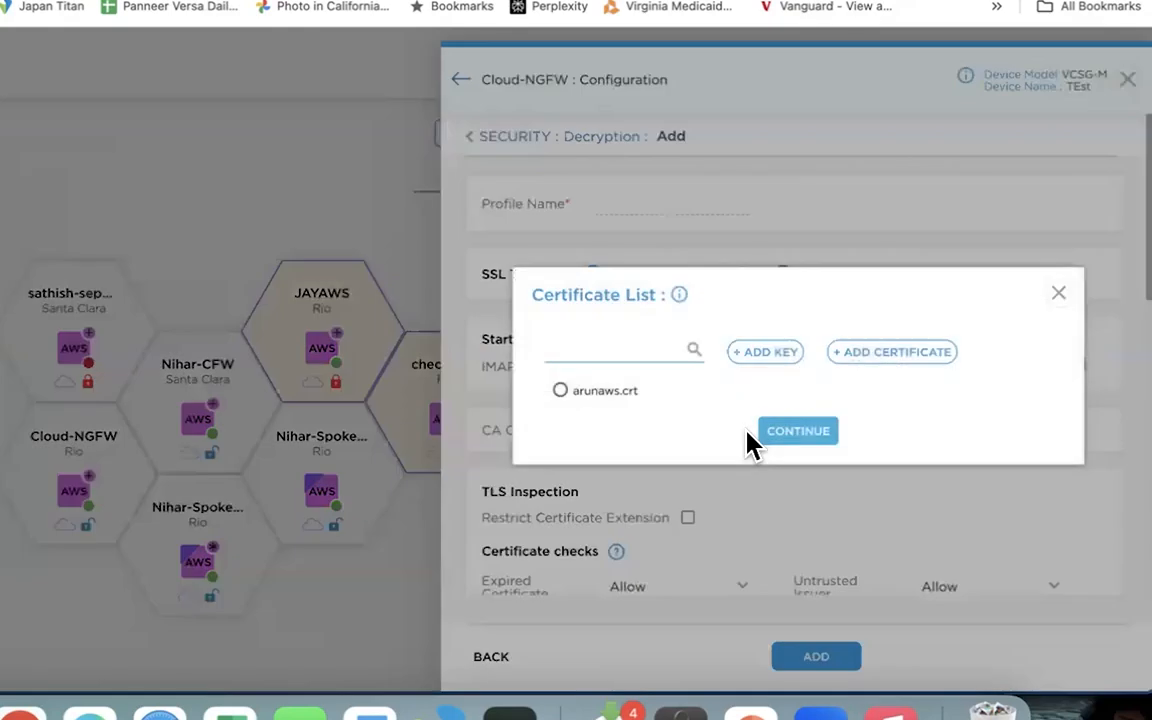
click(560, 391)
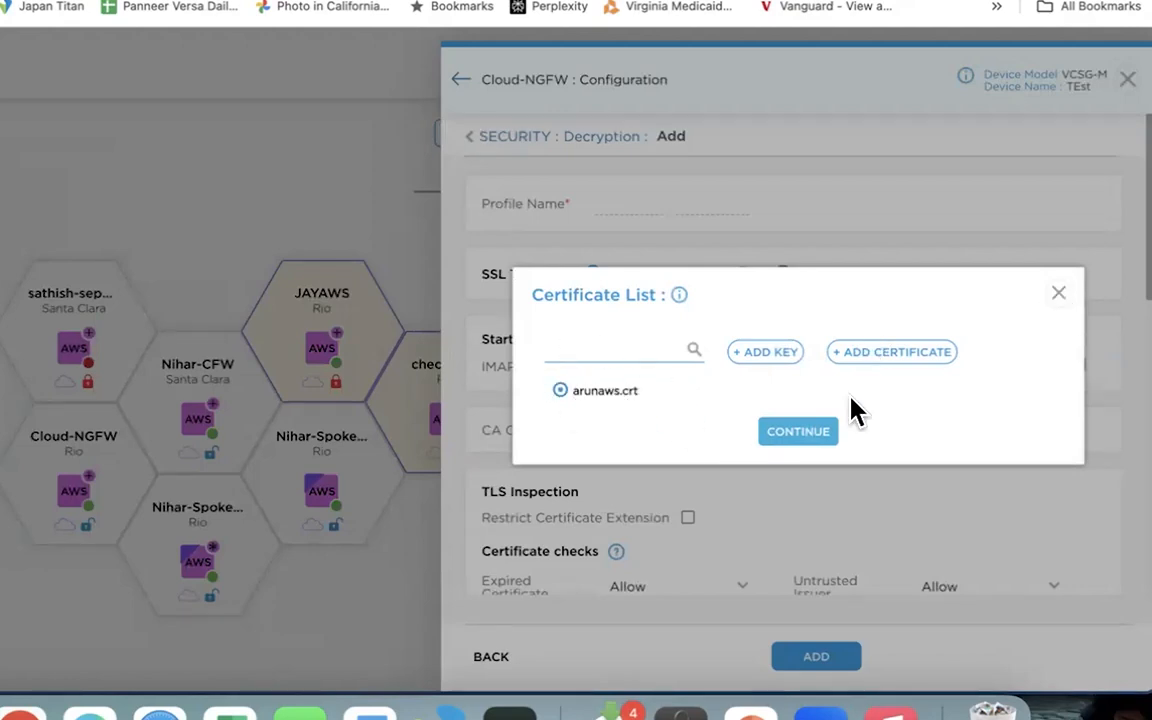
click(1060, 296)
Review the decryption profile's TLS inspection checks, algorithm and cipher suite settings, and logging options
scroll(918, 450, down, 5)
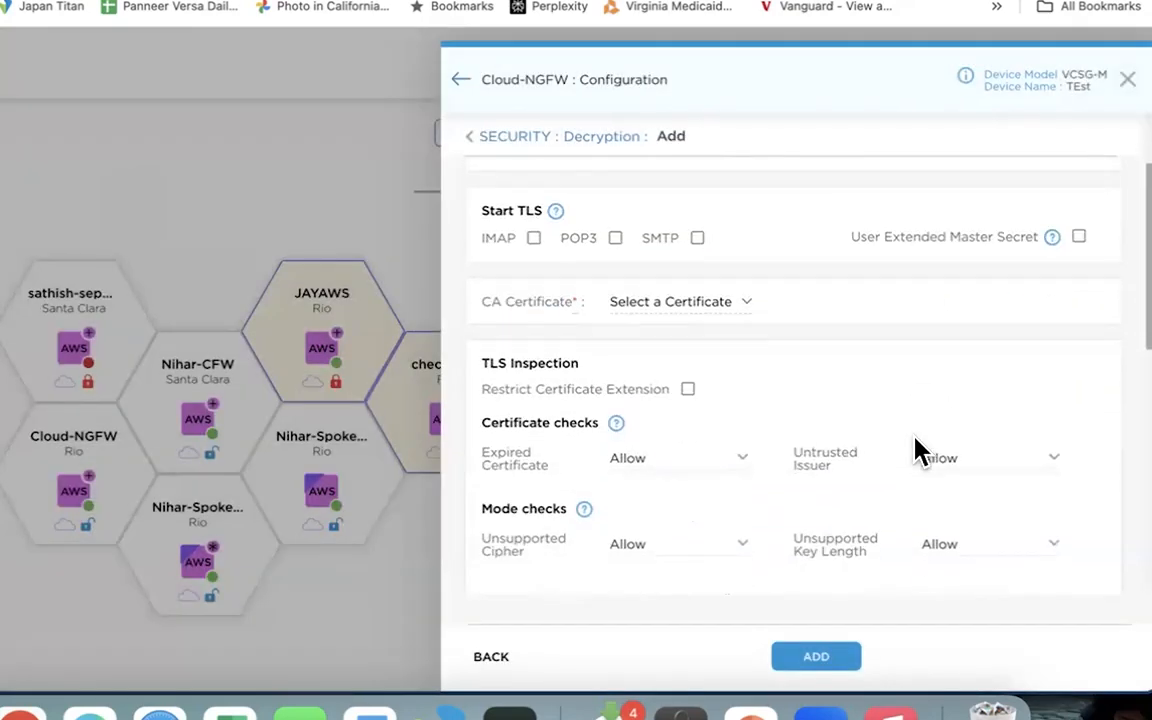
scroll(918, 452, down, 3)
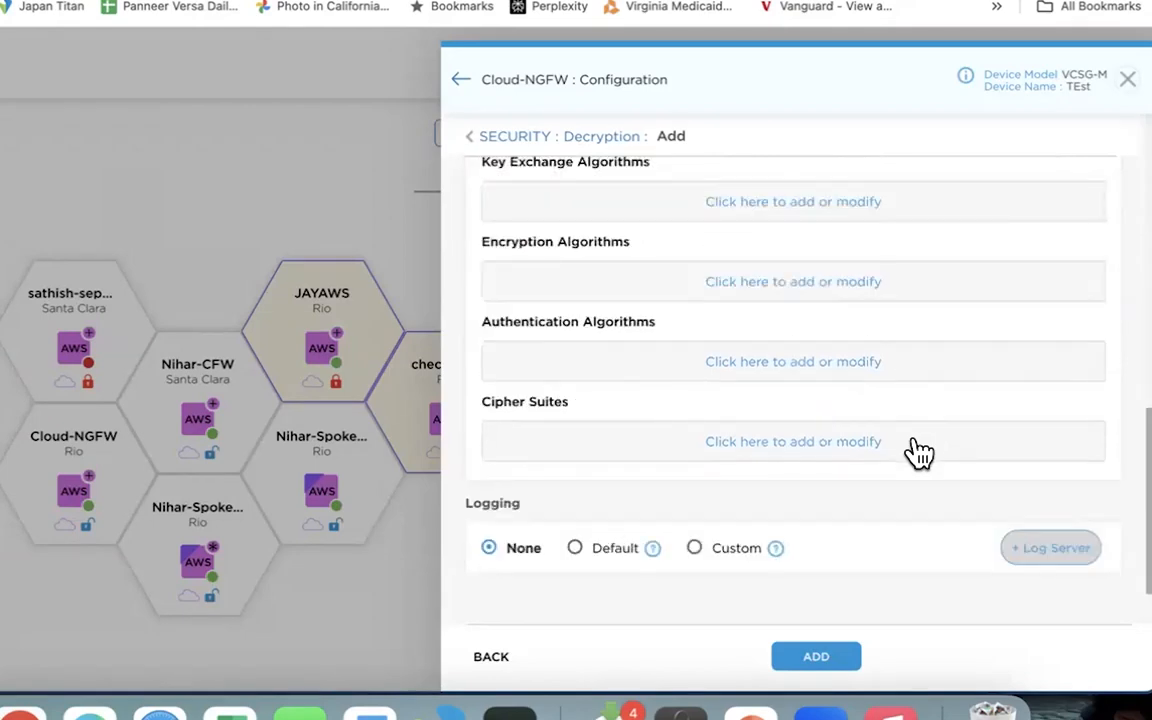
scroll(918, 452, up, 10)
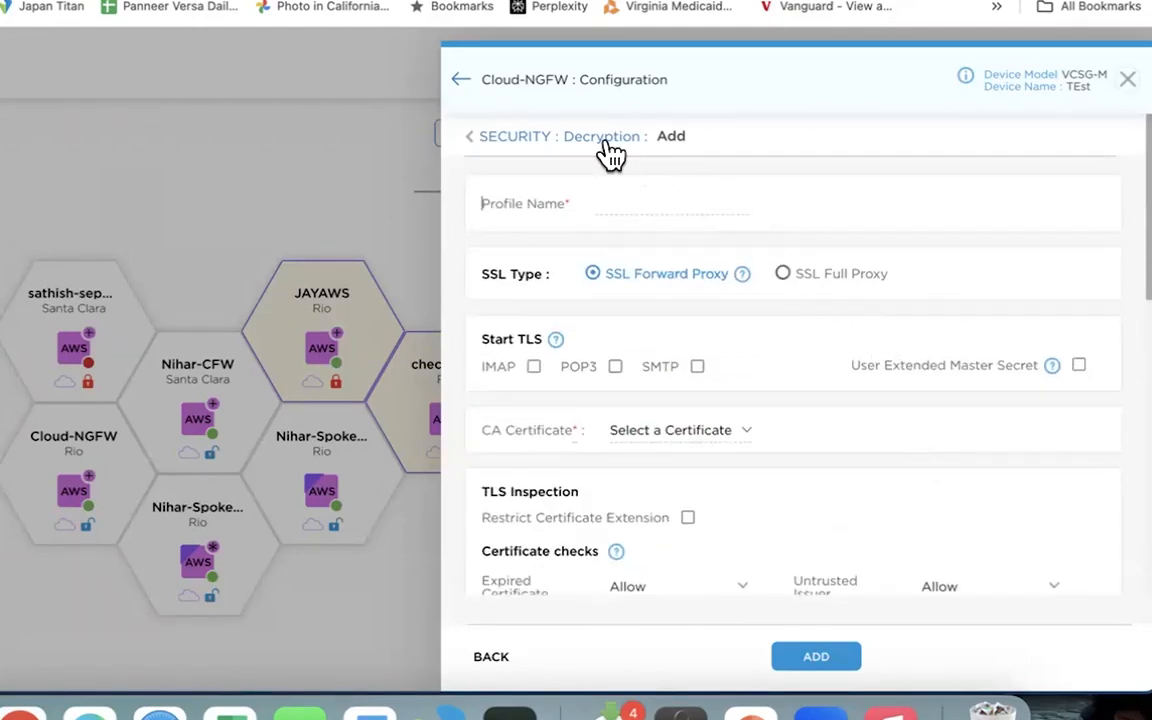
Close the device configuration and open the CA certificate upload form for Cloud-NGFW from the inventory
click(1124, 82)
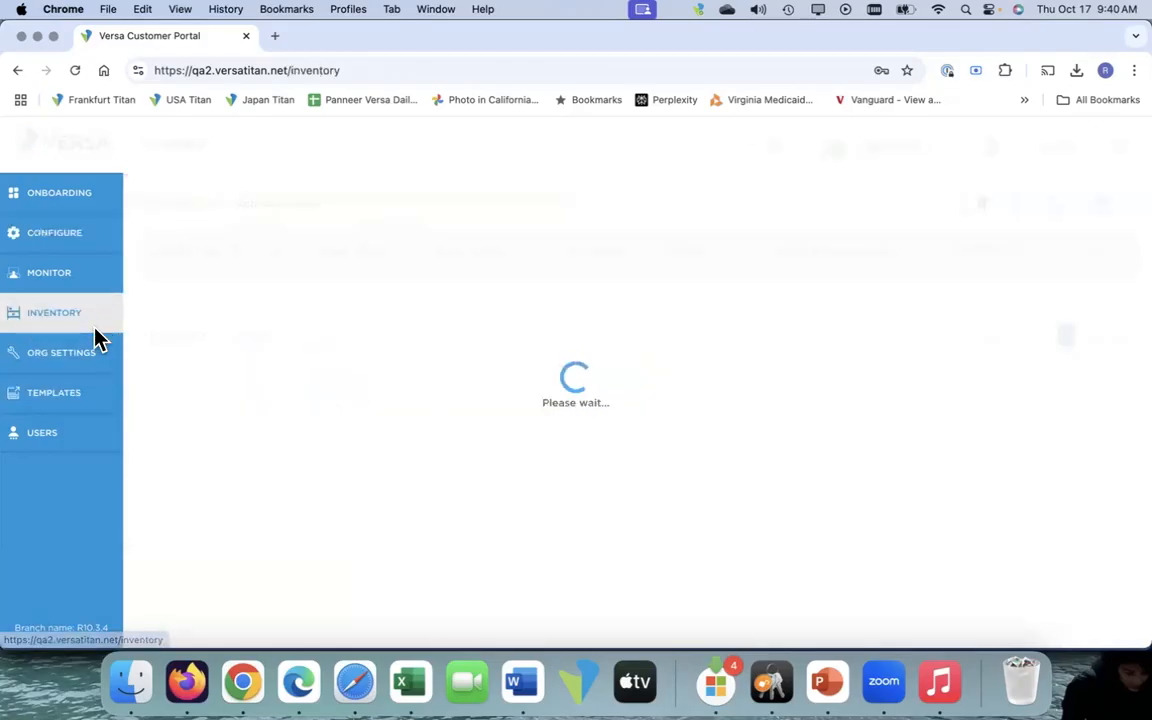
scroll(715, 507, down, 2)
scroll(715, 507, down, 5)
click(1104, 389)
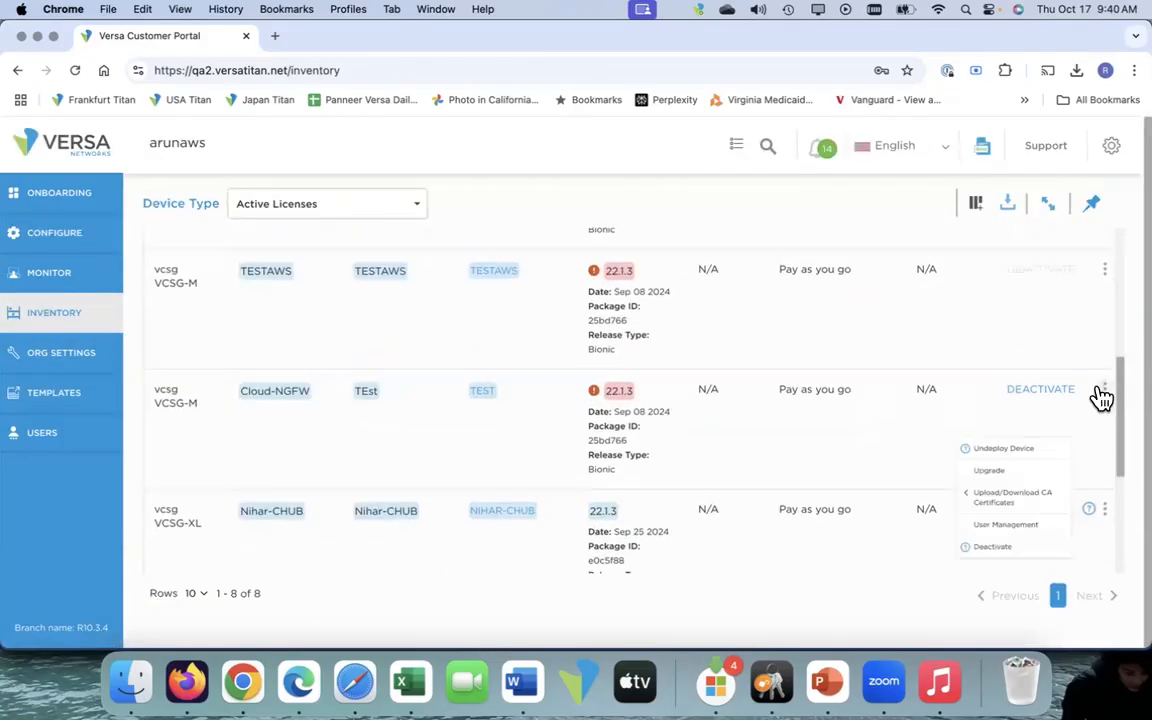
mouse_move(1057, 487)
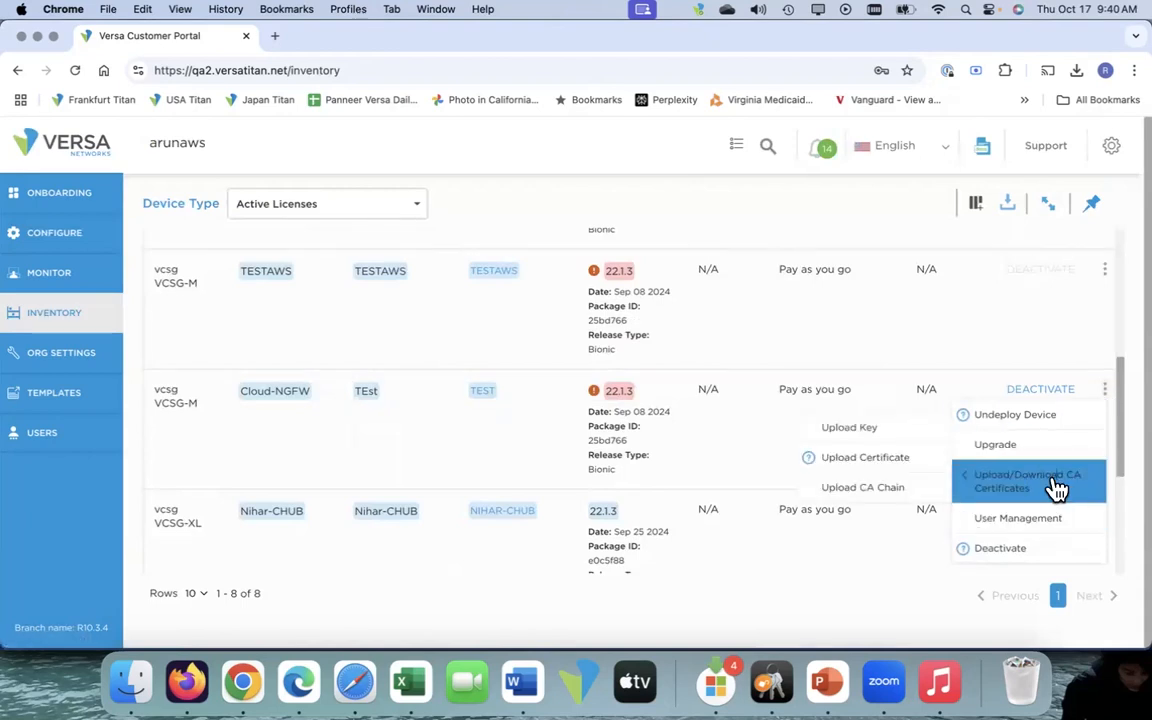
click(868, 459)
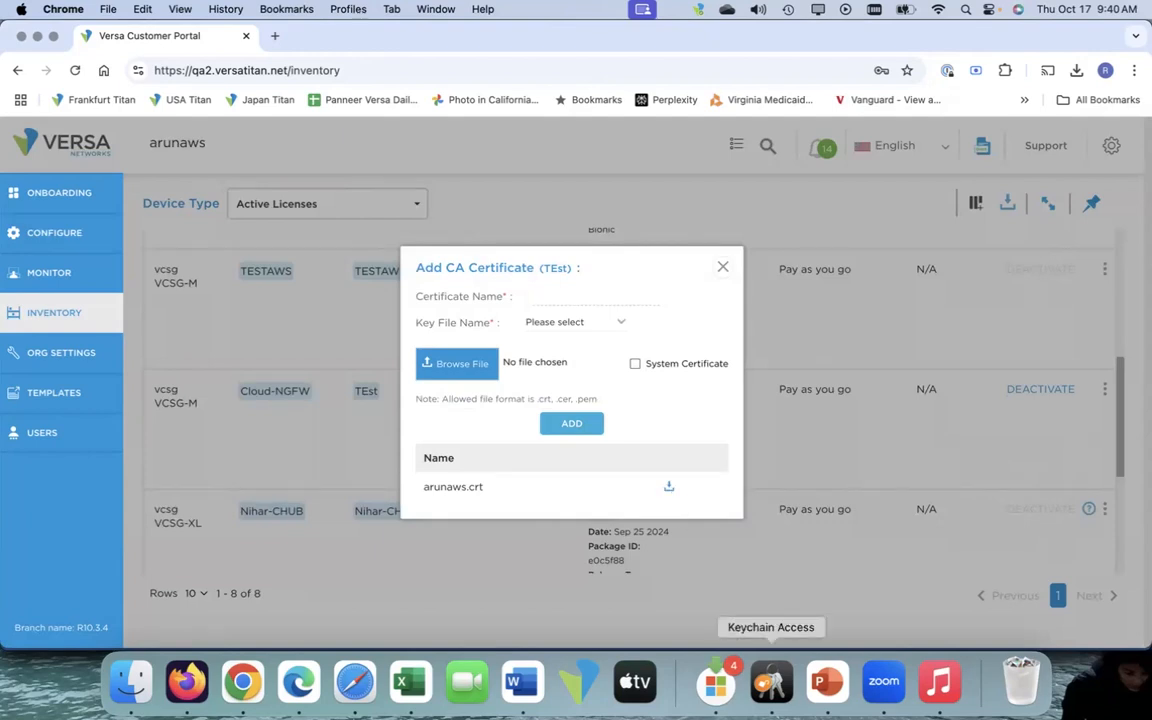
Switch to Keychain Access and add the arunaws certificate file from the Downloads folder to the login keychain
click(771, 681)
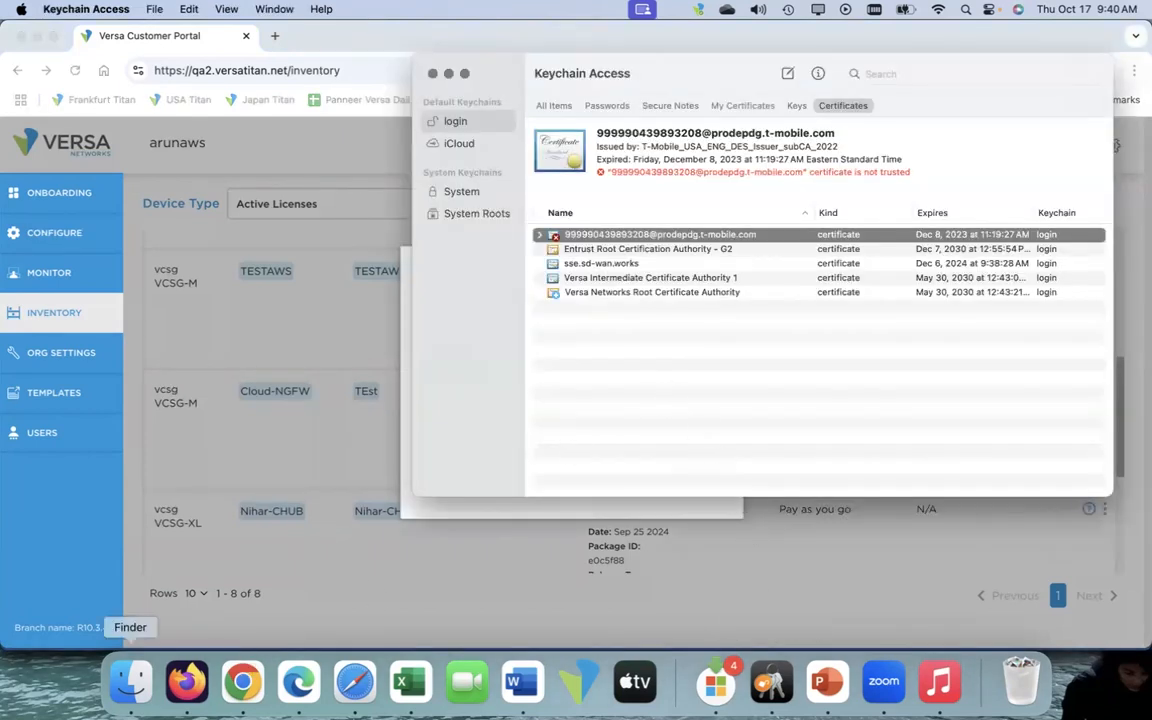
click(130, 681)
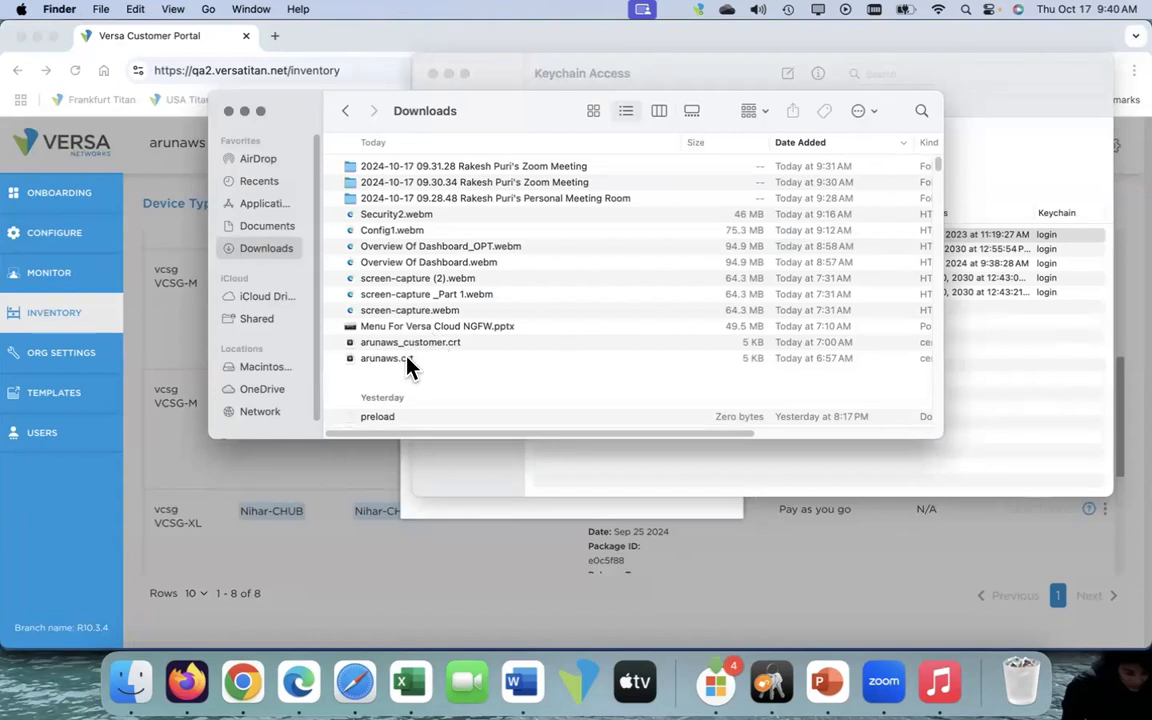
drag(410, 345, 1030, 380)
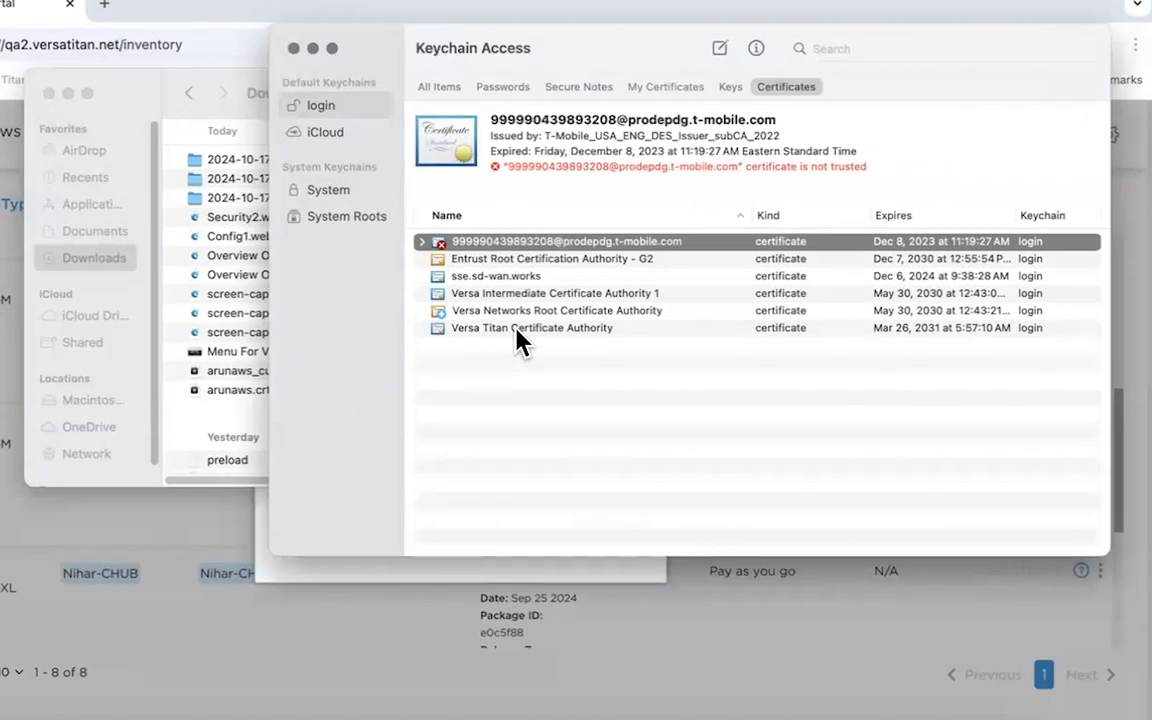
Set the Versa Titan Certificate Authority certificate's trust to Always Trust for all uses and close its details
click(519, 328)
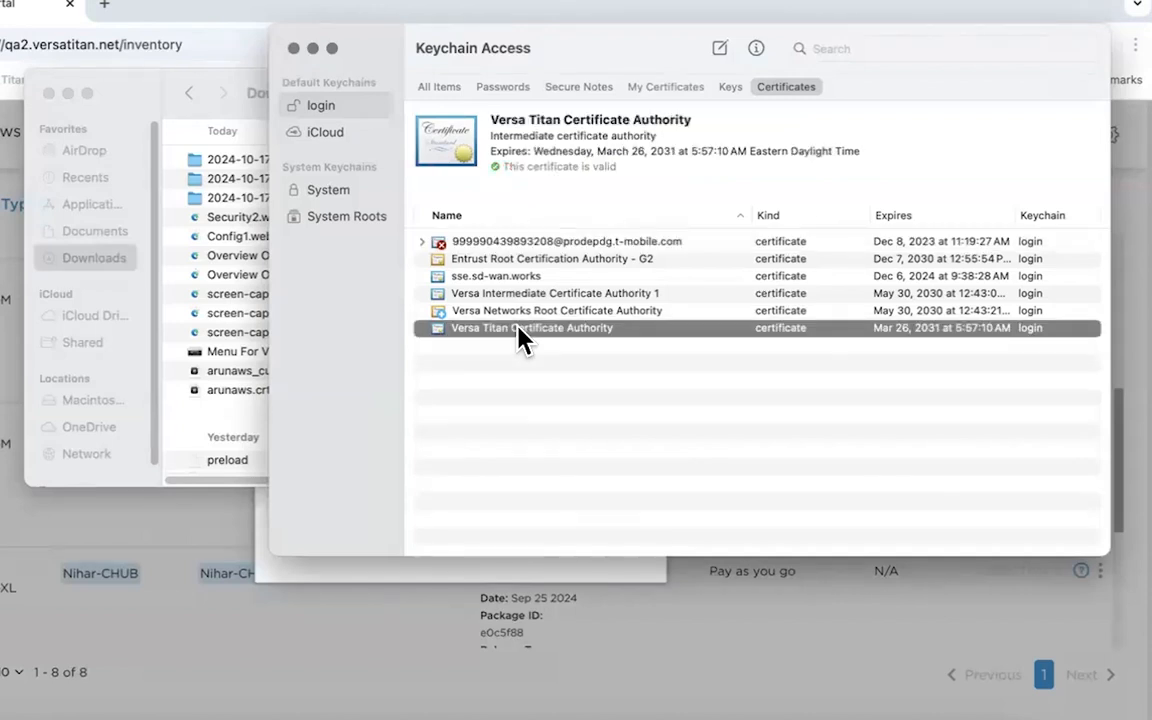
double_click(519, 328)
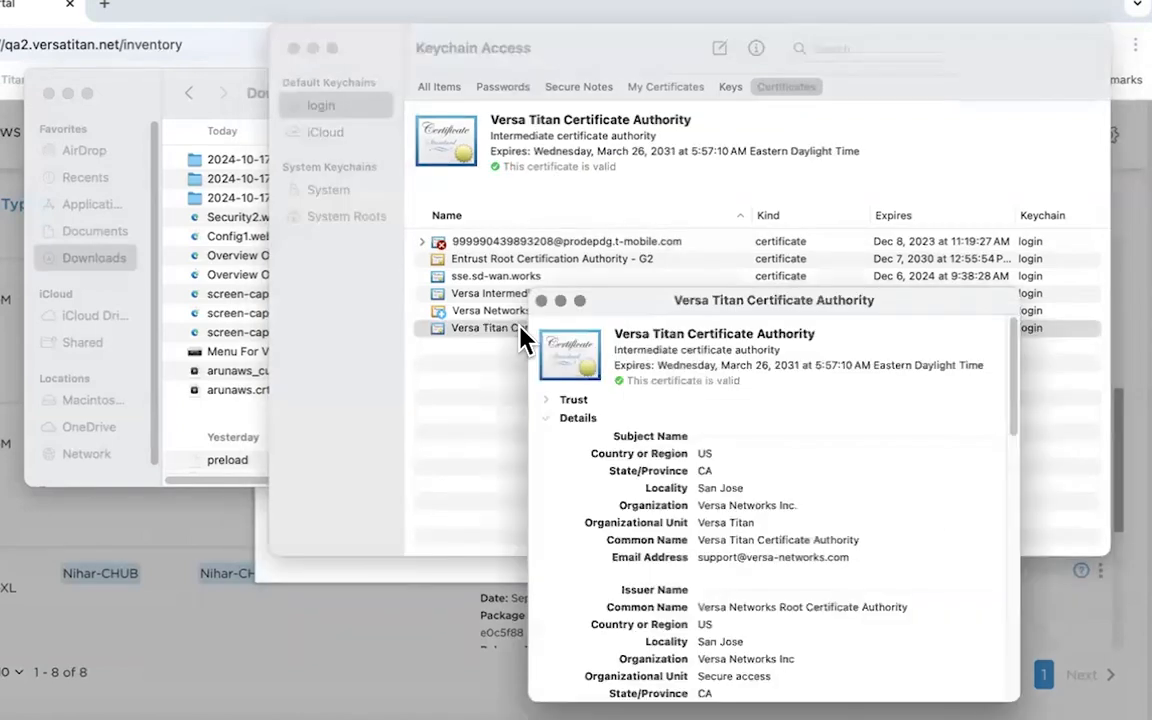
click(548, 400)
click(785, 425)
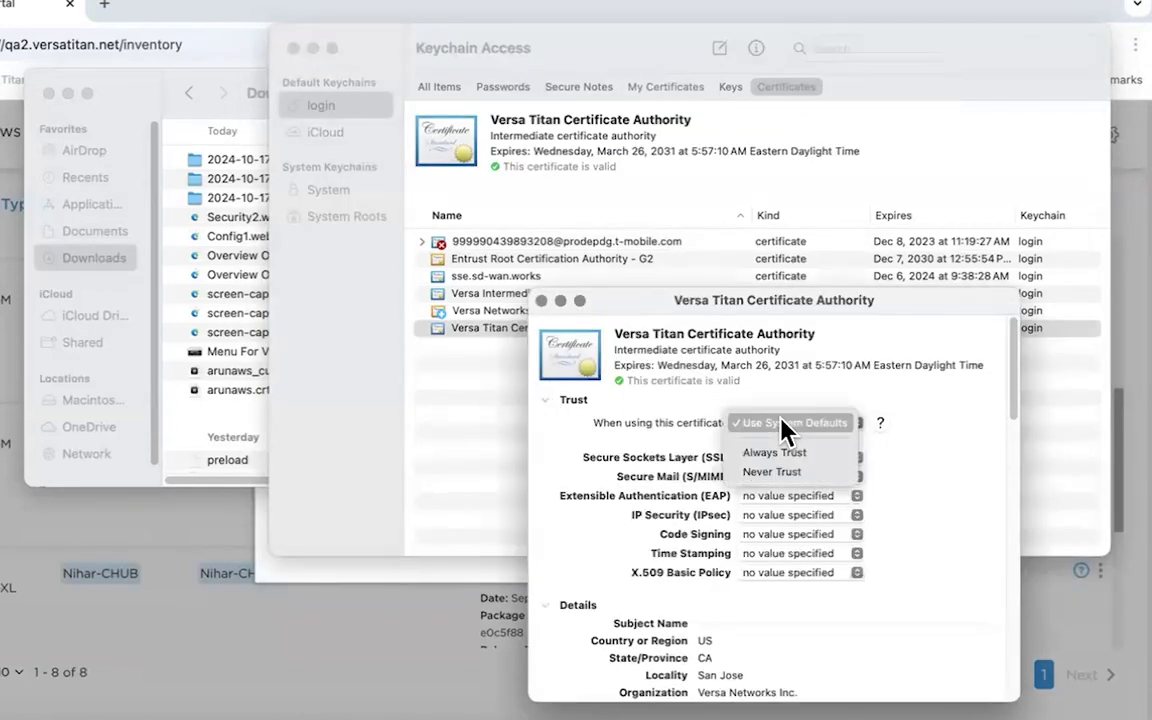
click(792, 452)
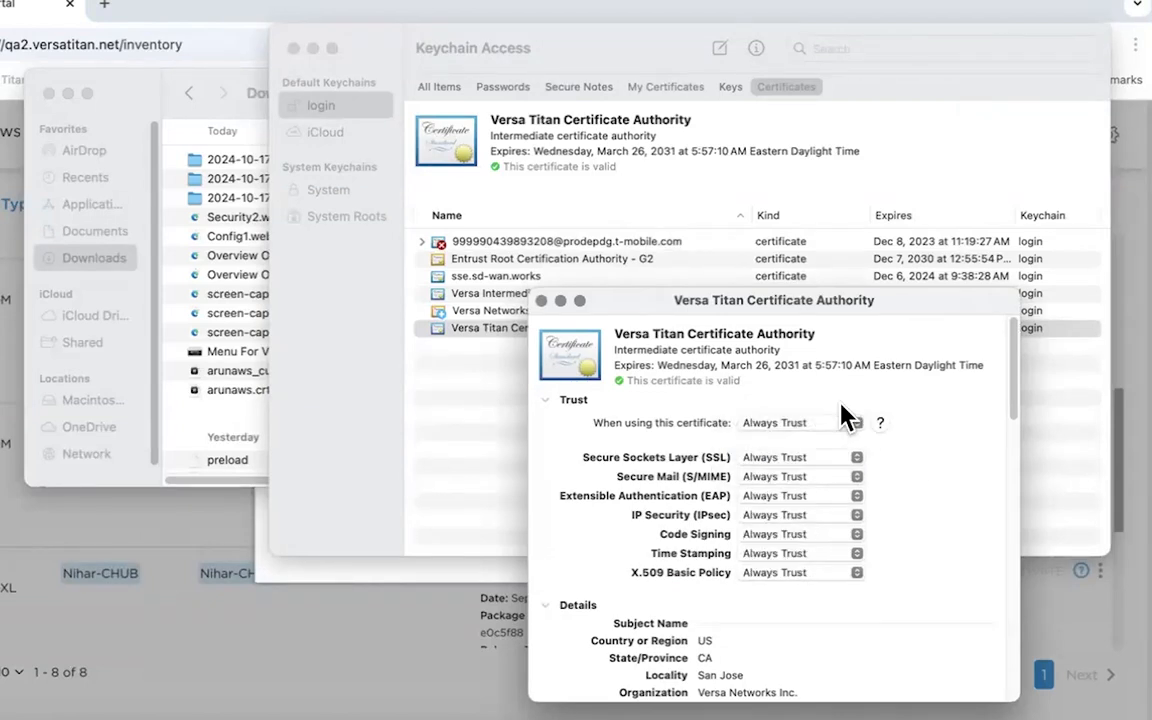
click(541, 301)
click(478, 404)
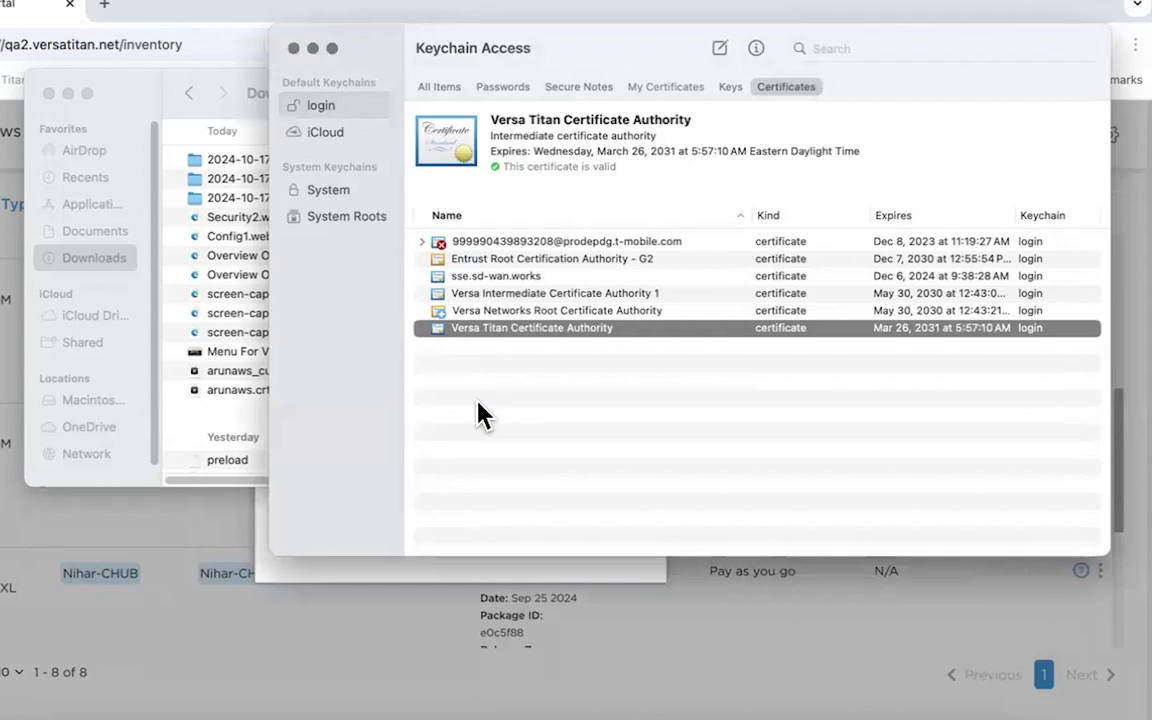
Close the keychain and Downloads windows, and dismiss the CA certificate upload form without adding anything
click(292, 49)
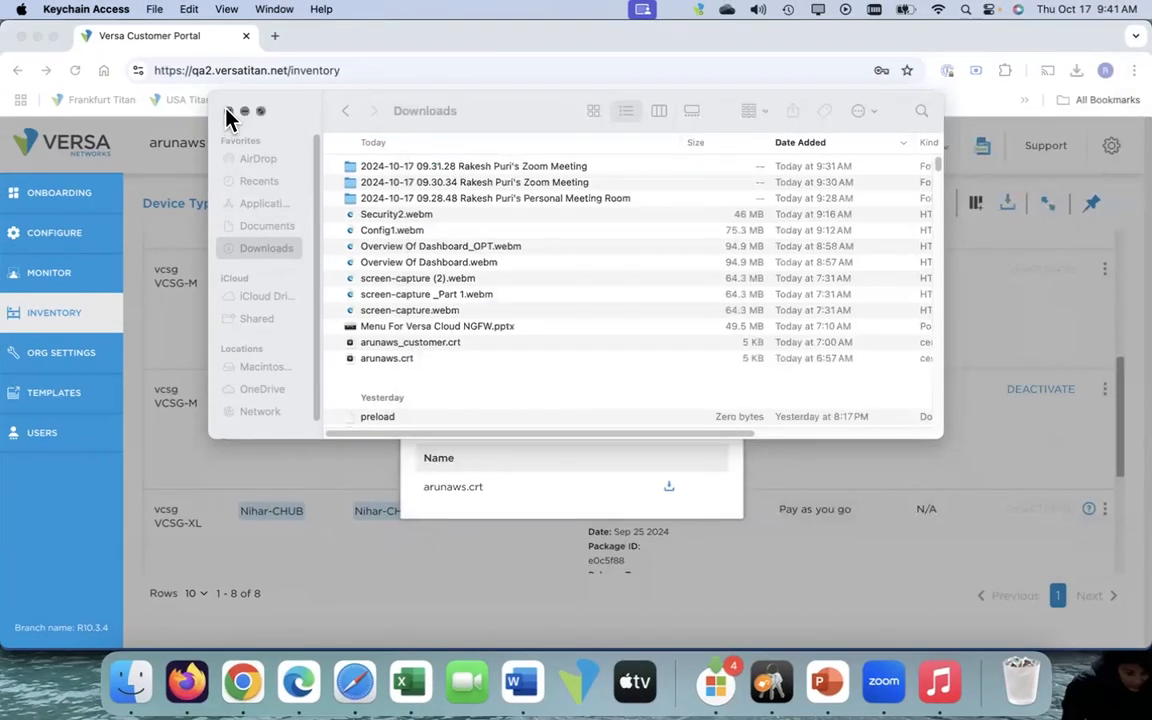
click(229, 112)
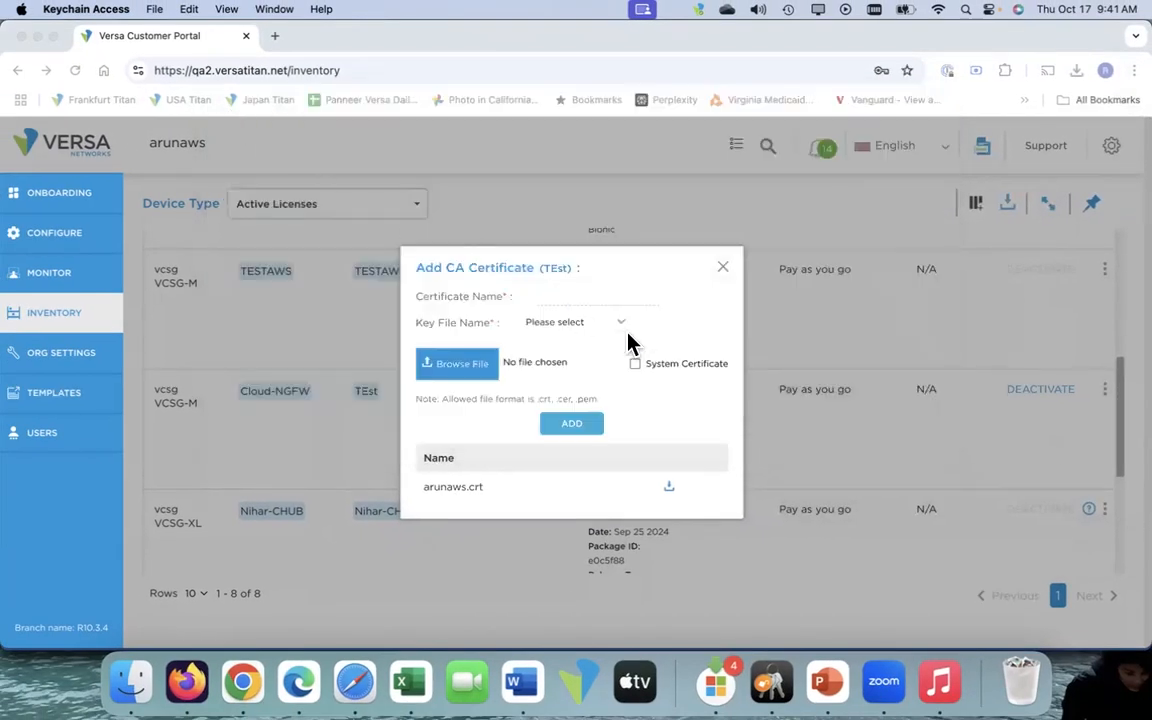
click(723, 268)
Open the Cloud-NGFW device's configuration from the site map and go to its security Decryption section
click(55, 242)
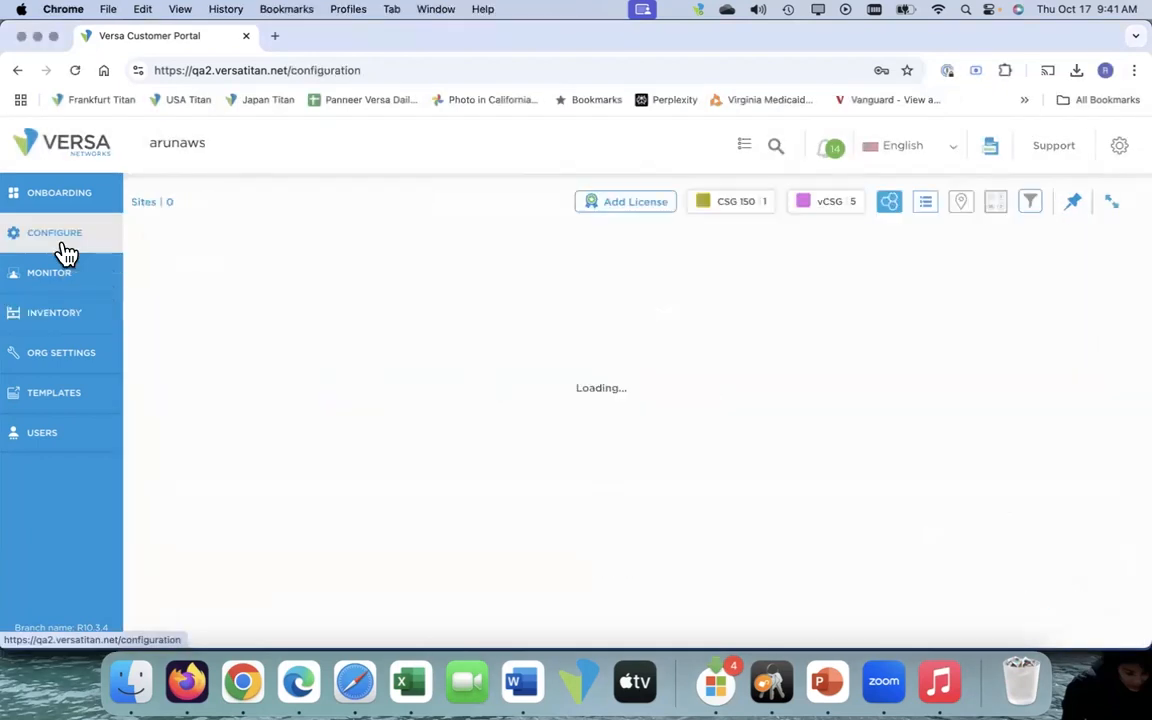
scroll(370, 540, down, 3)
mouse_move(298, 488)
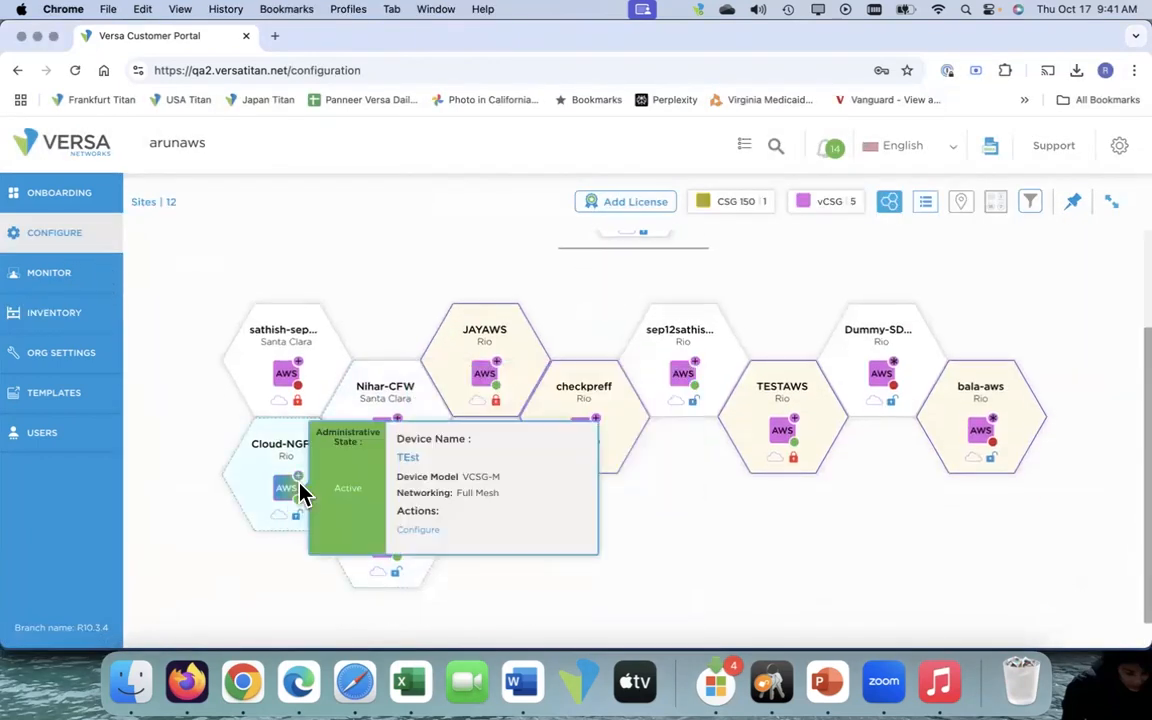
click(405, 530)
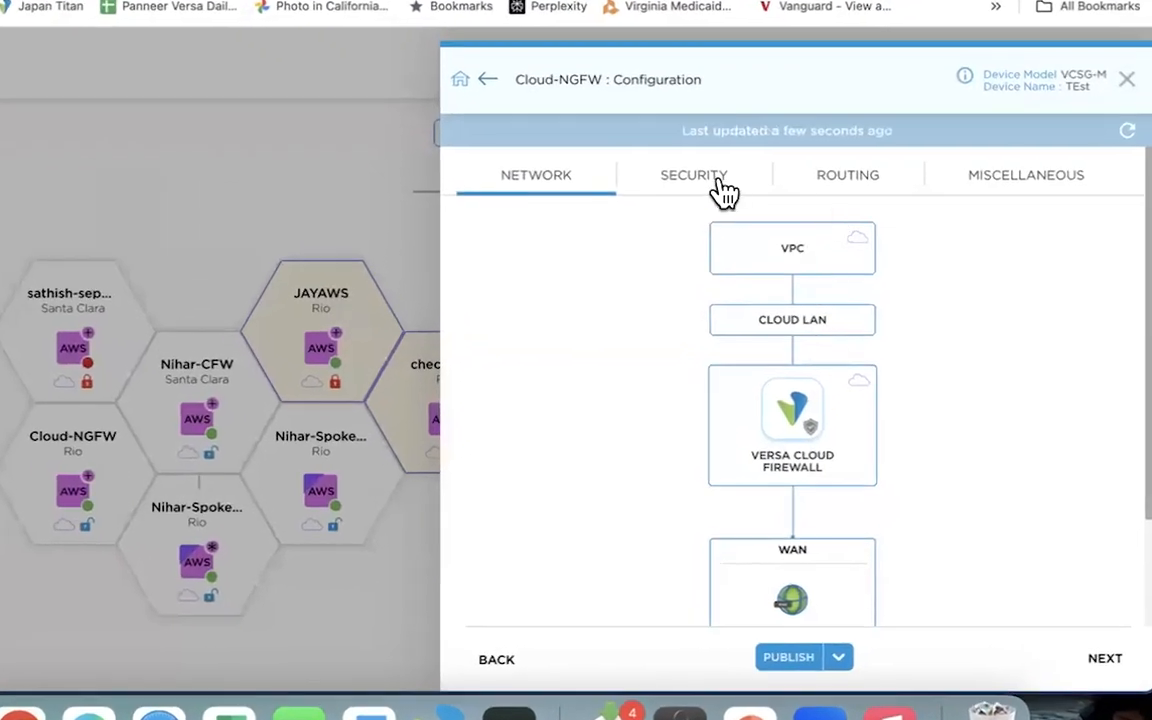
click(722, 191)
click(940, 330)
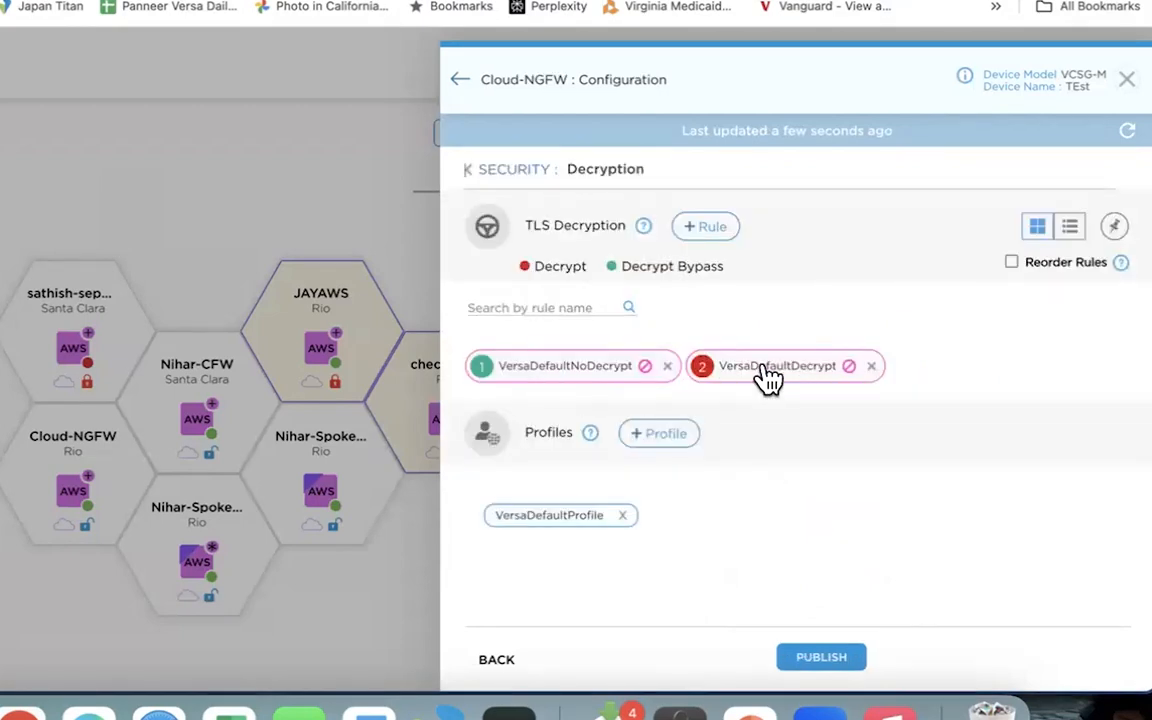
Examine the VersaDefaultNoDecrypt rule's protocol and port, scope, action and selected decryption profile
click(548, 383)
scroll(680, 385, down, 5)
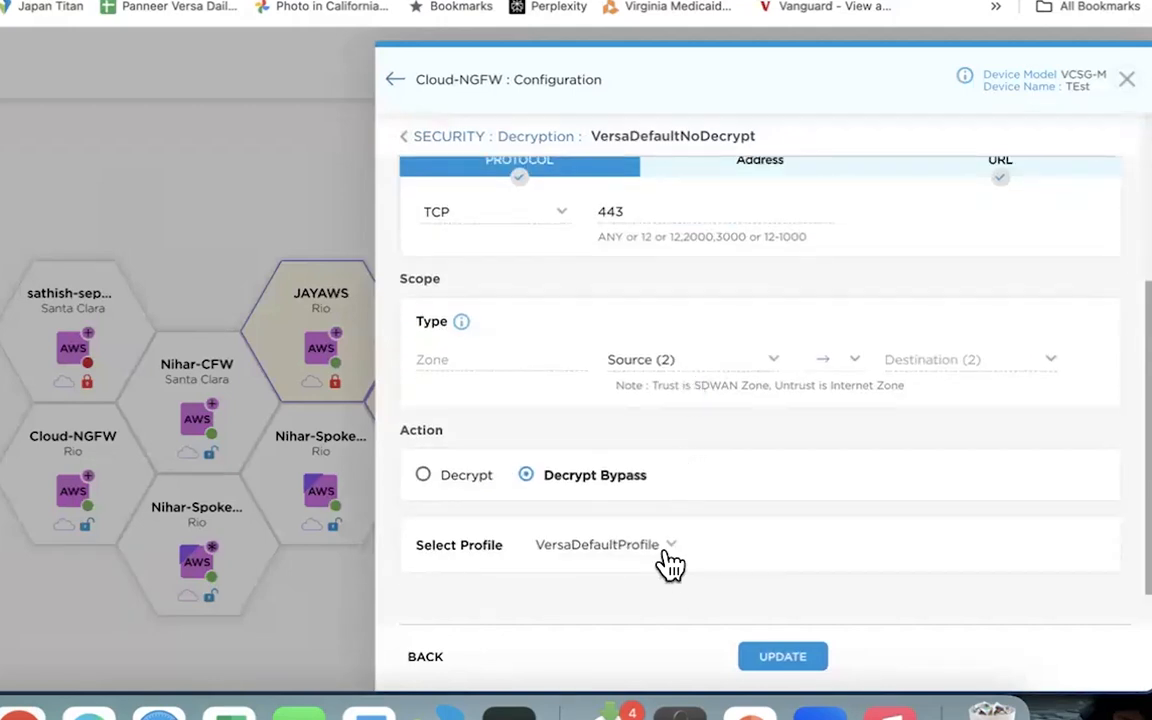
scroll(755, 446, up, 2)
scroll(758, 446, down, 2)
scroll(756, 432, up, 1)
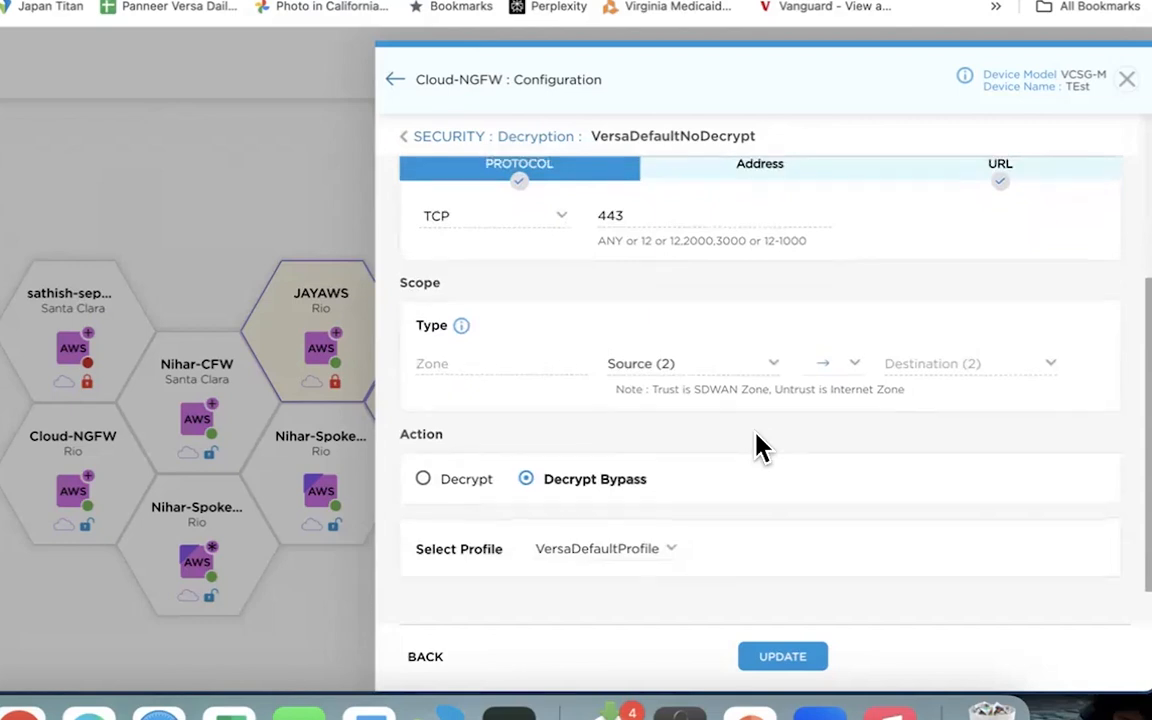
scroll(761, 445, up, 3)
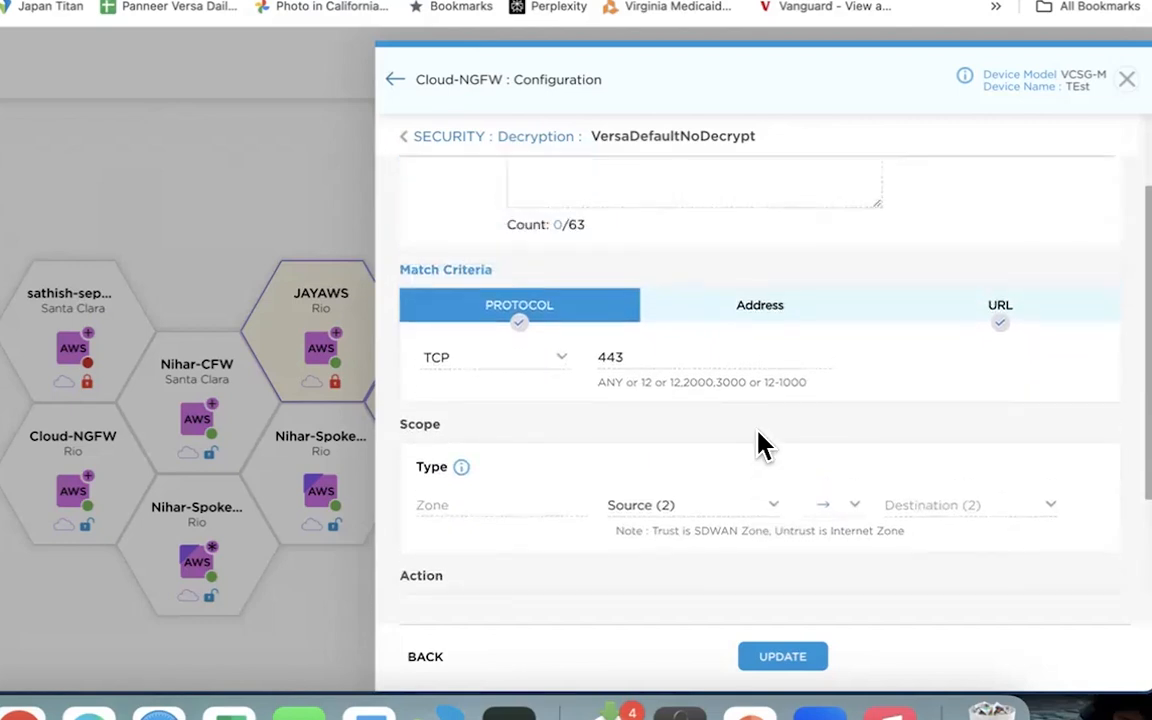
scroll(765, 400, up, 2)
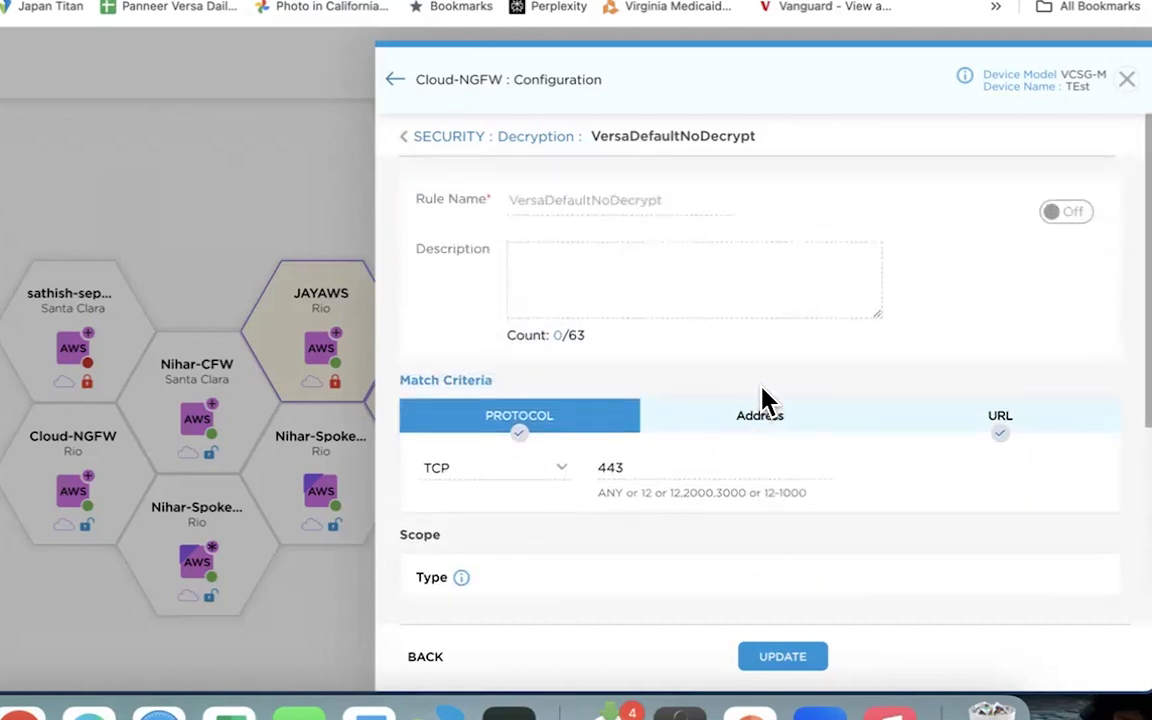
Review the VersaDefaultNoDecrypt rule's URL match criteria and category exclusions, and return to the Decryption overview
click(1000, 424)
scroll(1041, 501, down, 3)
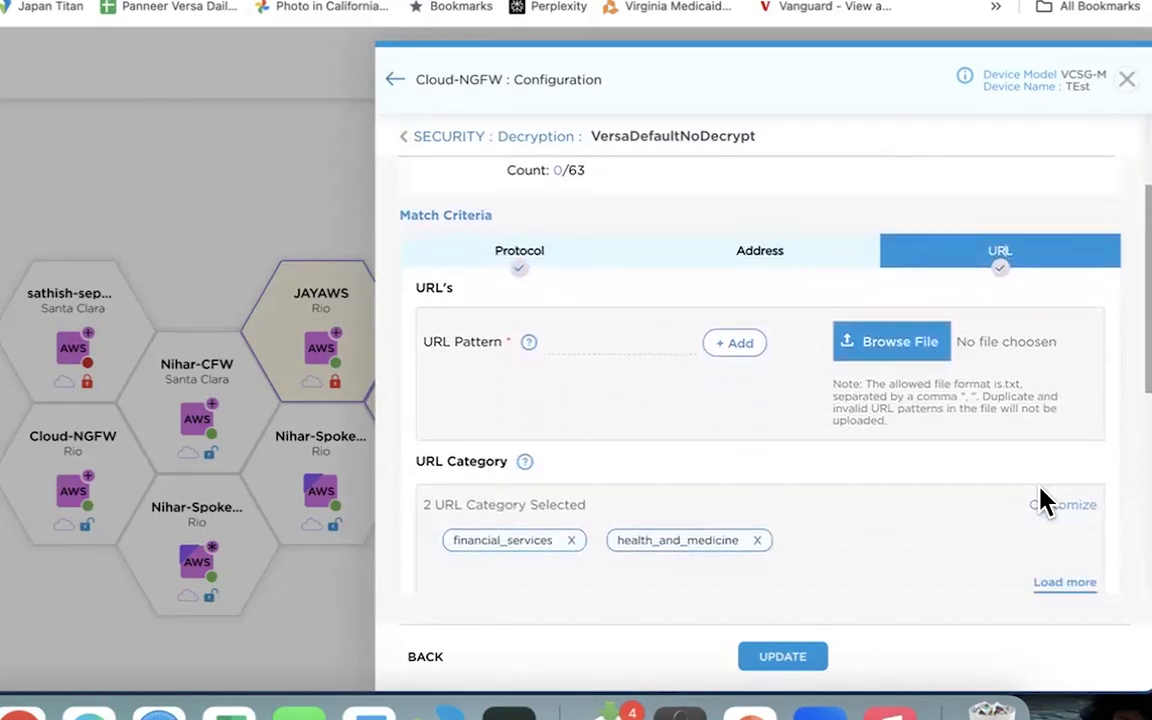
scroll(1041, 501, down, 1)
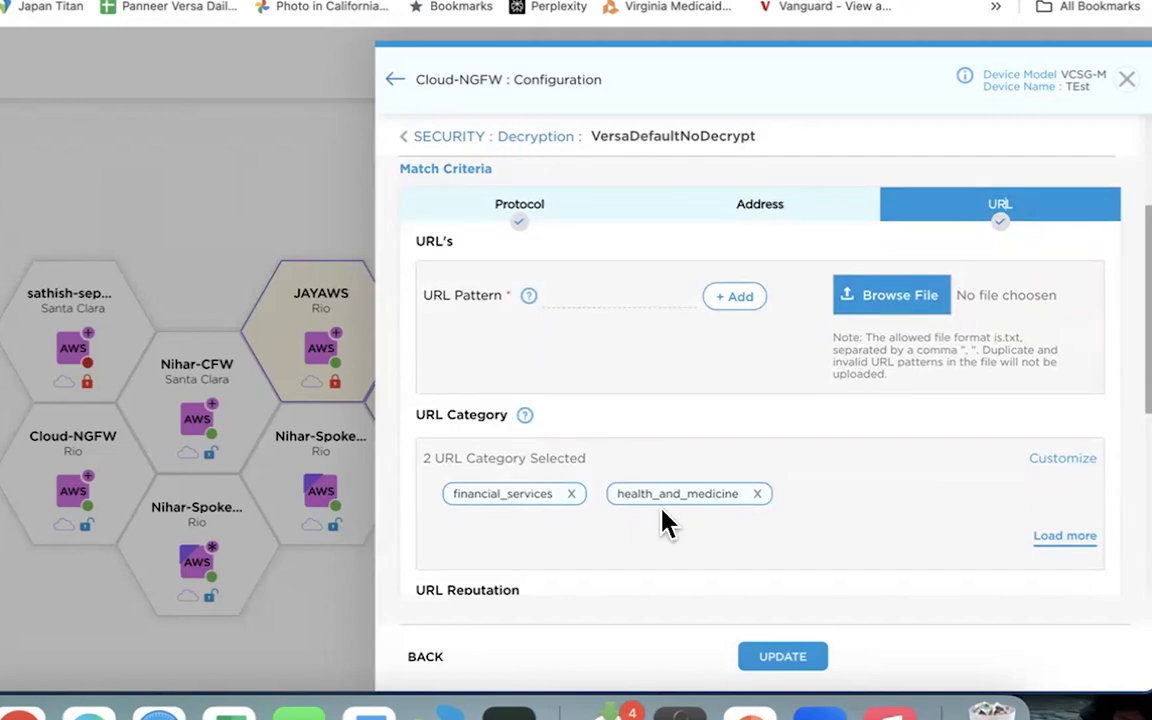
scroll(764, 455, up, 3)
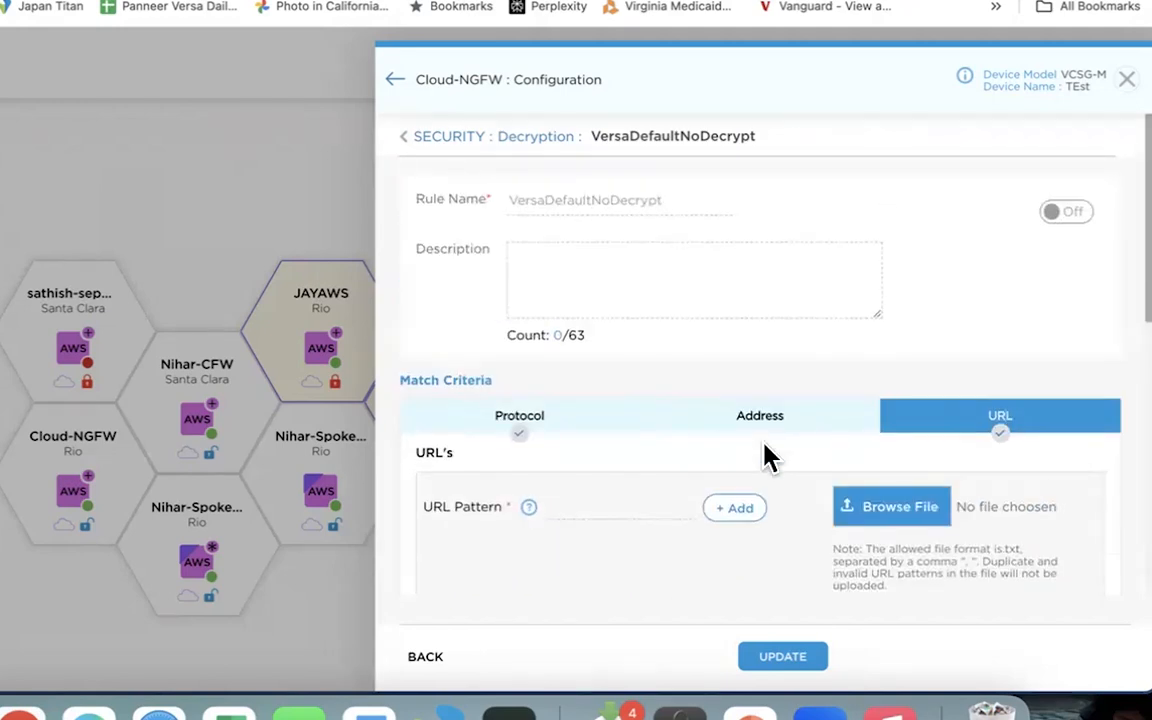
click(548, 152)
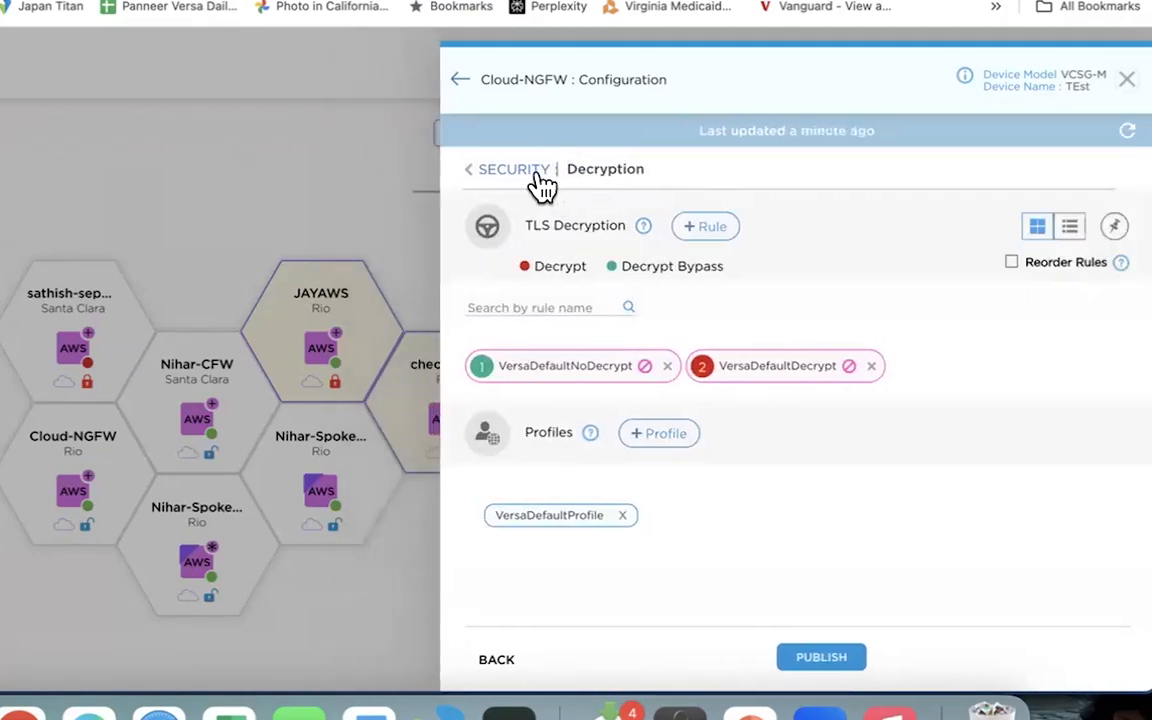
Look at the Cloud-NGFW routing configuration, viewing both the static and EBGP route options
click(538, 180)
click(860, 190)
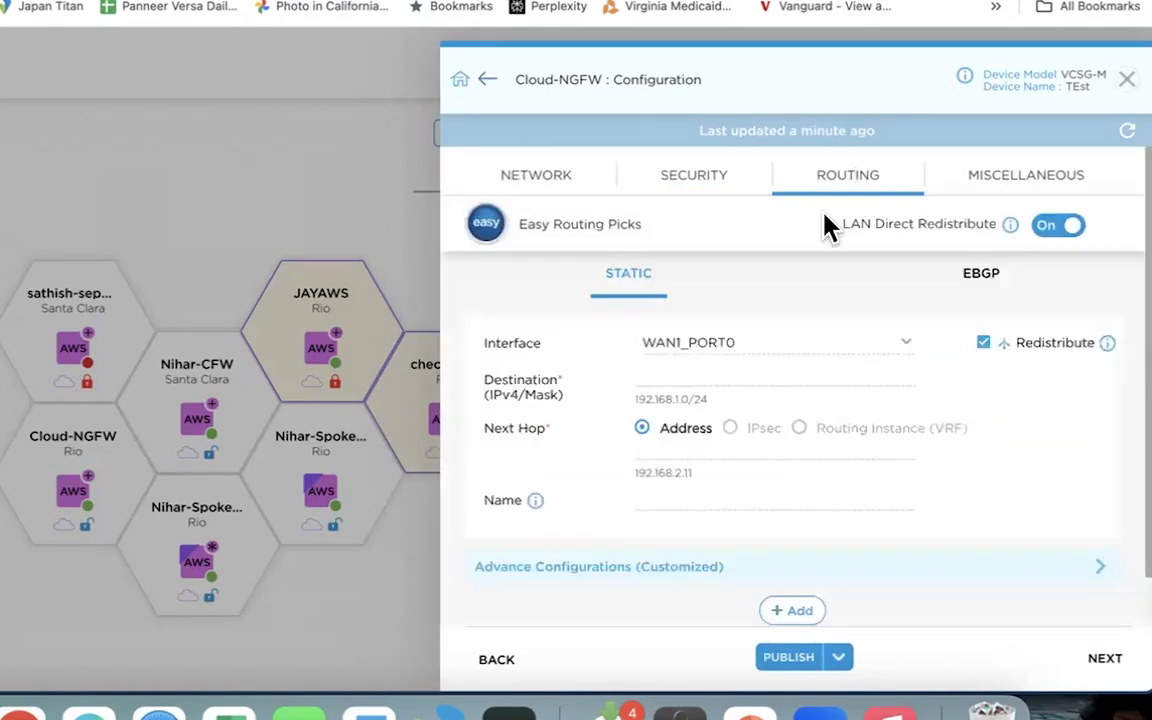
click(988, 281)
Review the miscellaneous settings for ALG, SNMP, DF bit, NTP, syslog and VNF Manager with their availability notes, and close the configuration
click(1027, 184)
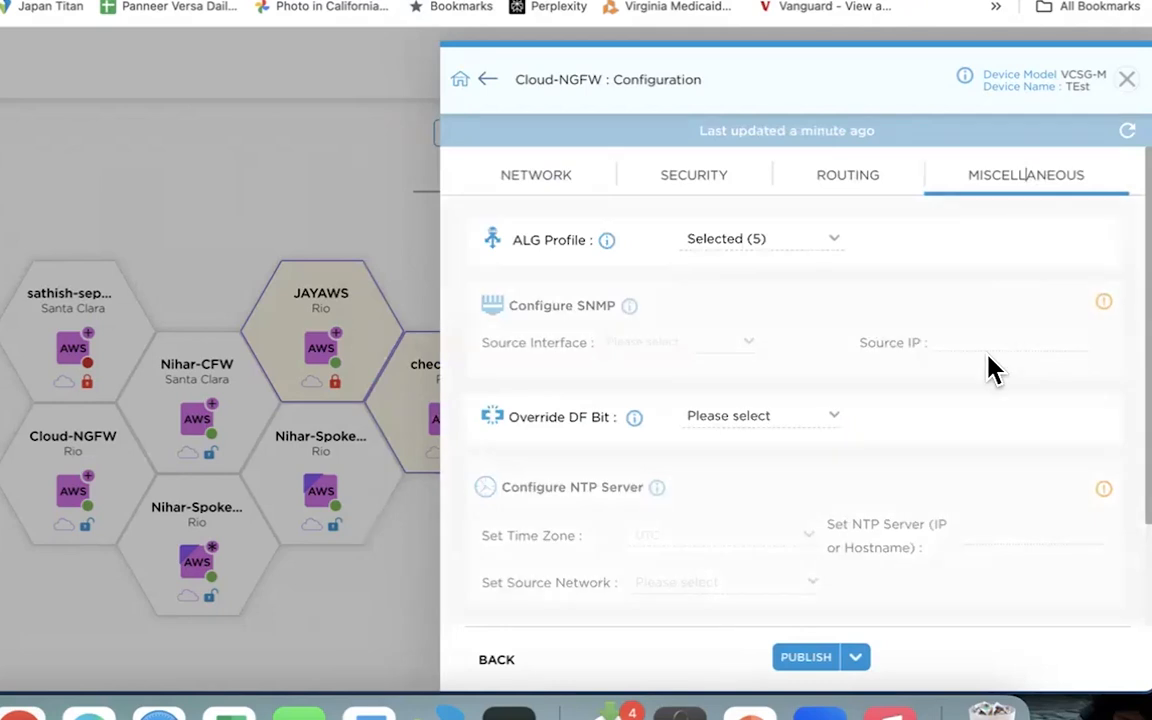
scroll(993, 367, down, 1)
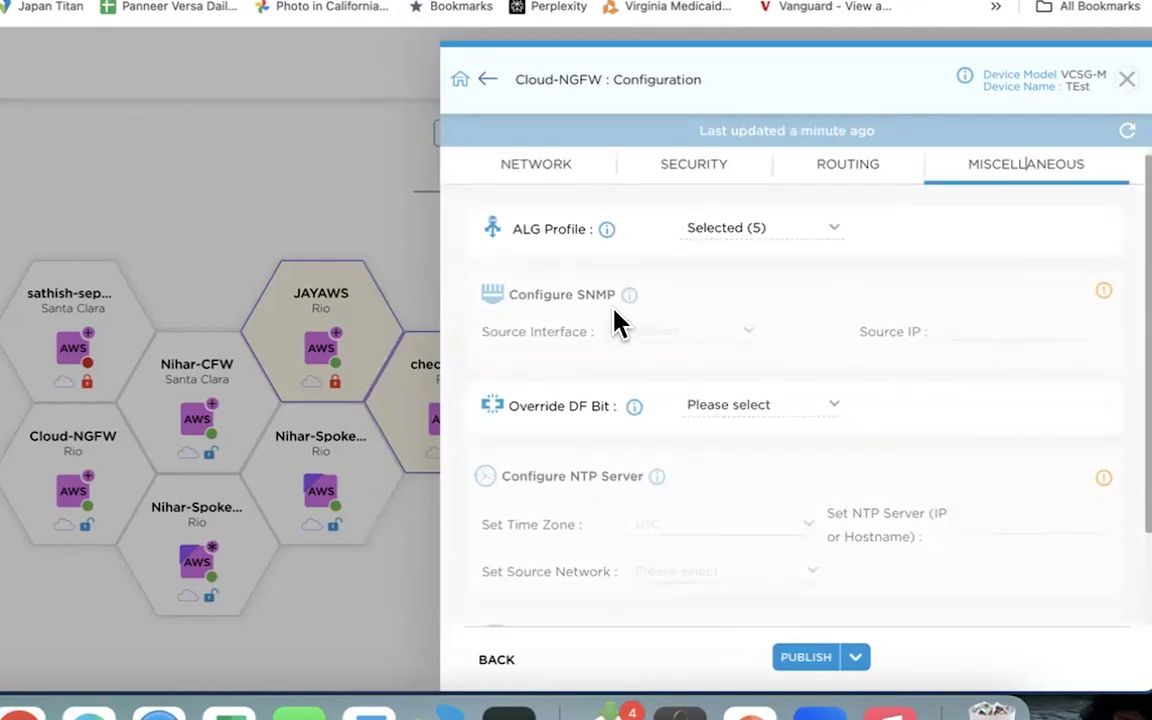
mouse_move(1112, 302)
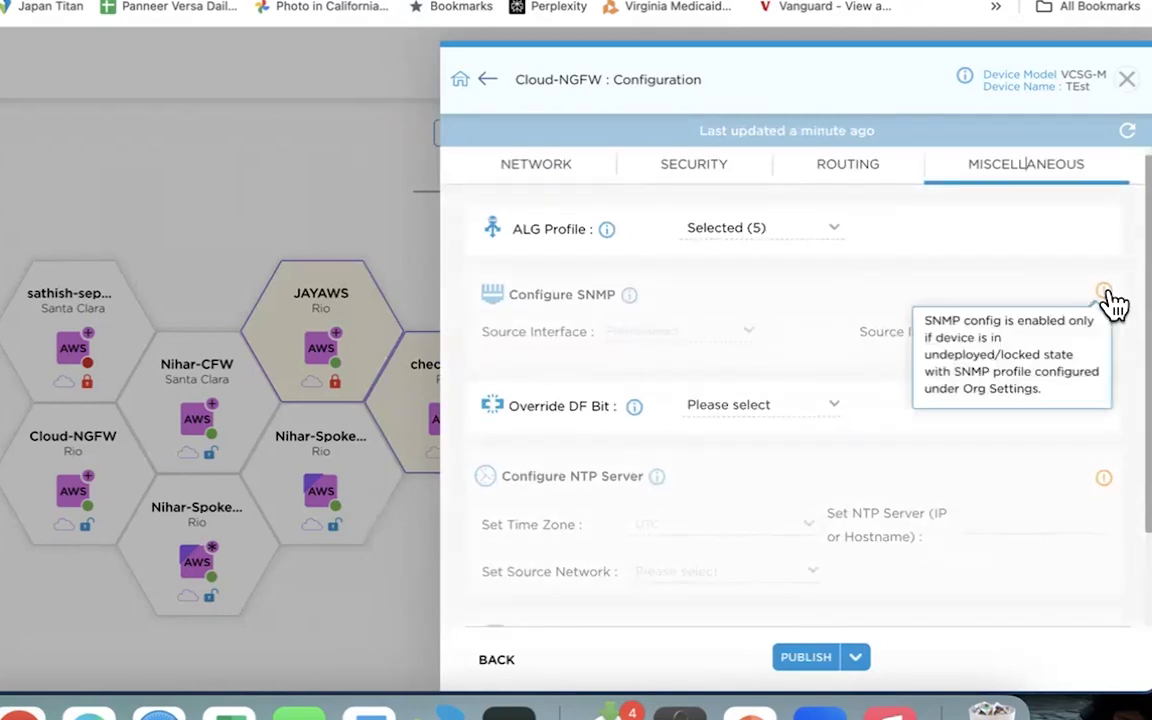
scroll(854, 337, down, 3)
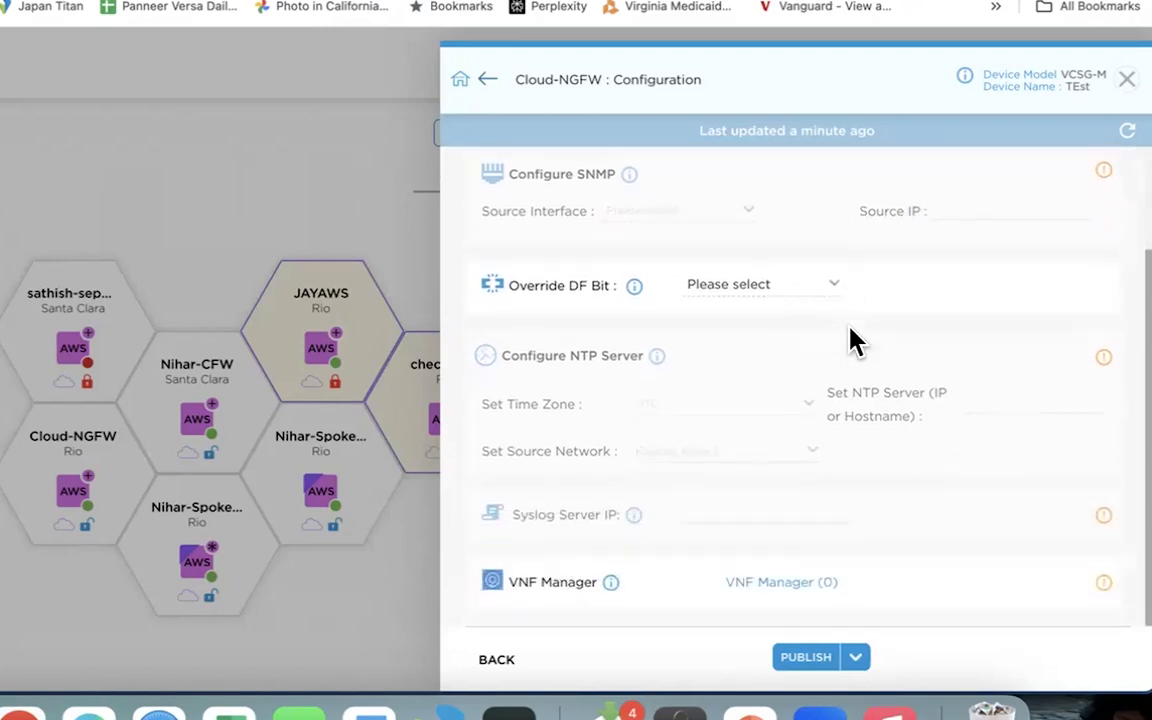
mouse_move(1106, 362)
mouse_move(1106, 530)
mouse_move(1106, 597)
click(1125, 81)
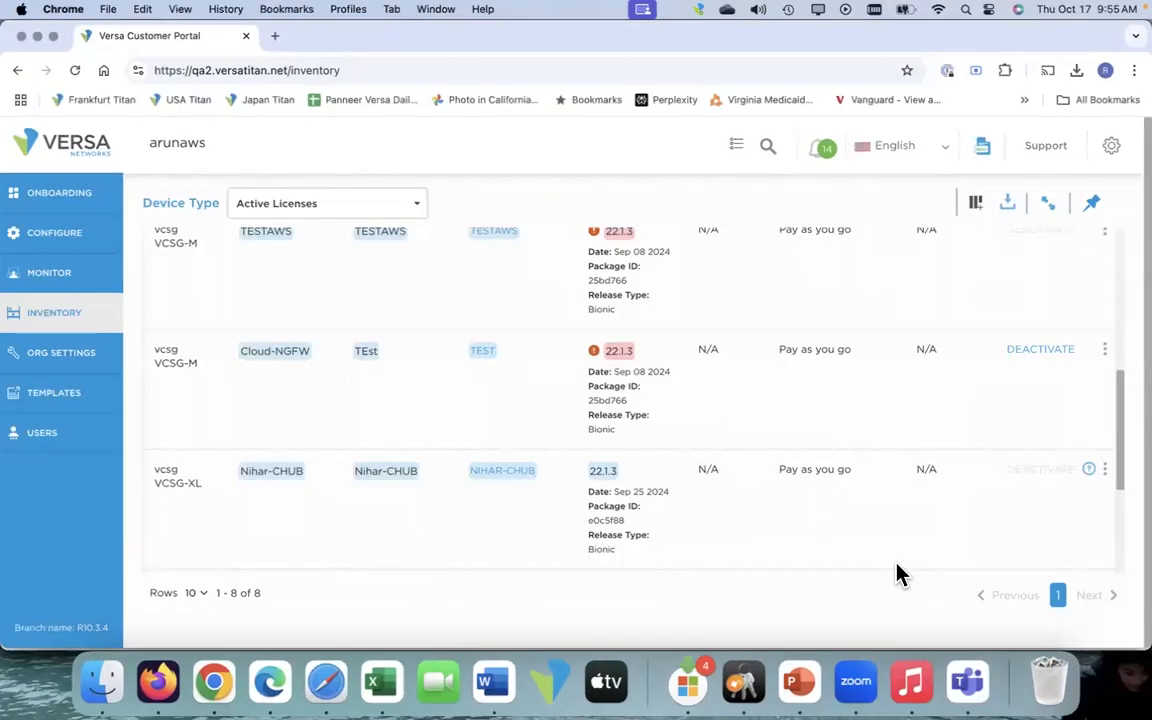
Open user management for the Cloud-NGFW device in the inventory and look at the new-user form fields
click(1102, 352)
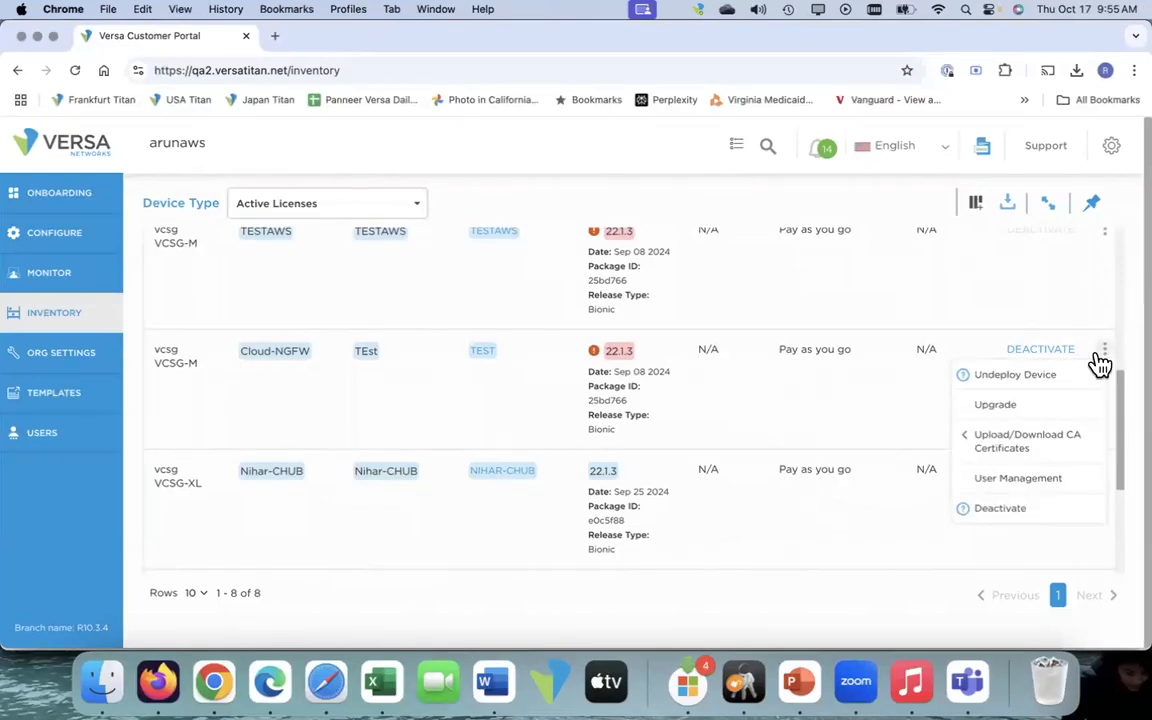
click(1068, 480)
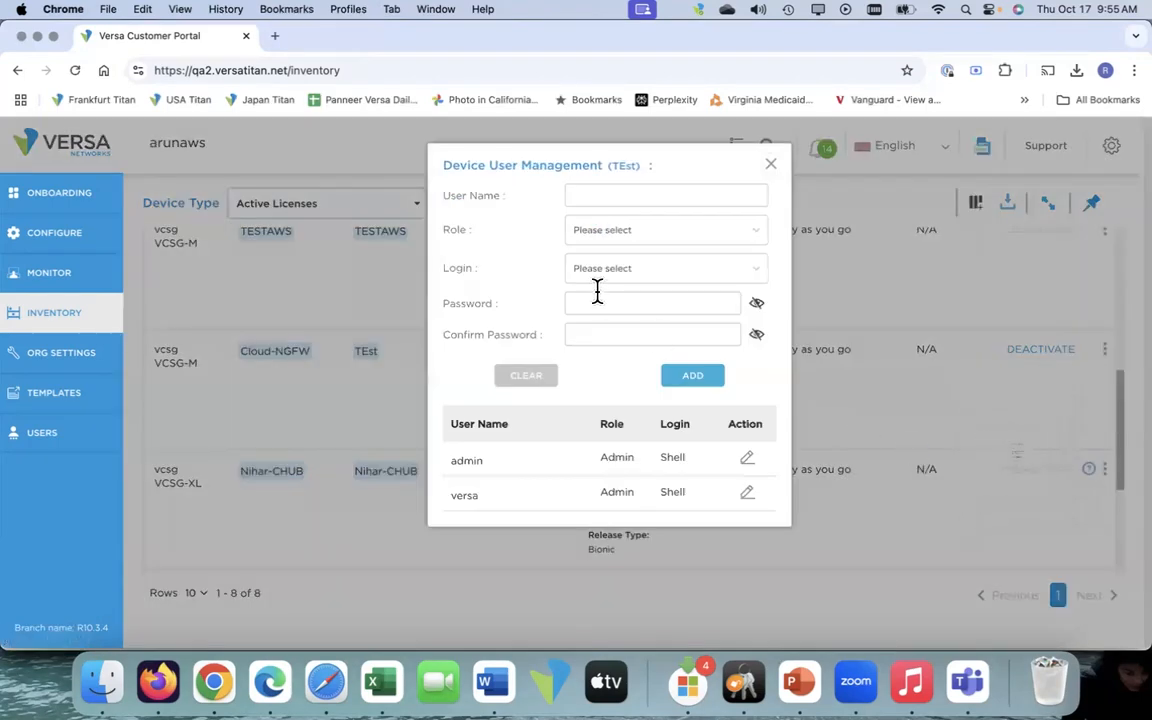
click(597, 195)
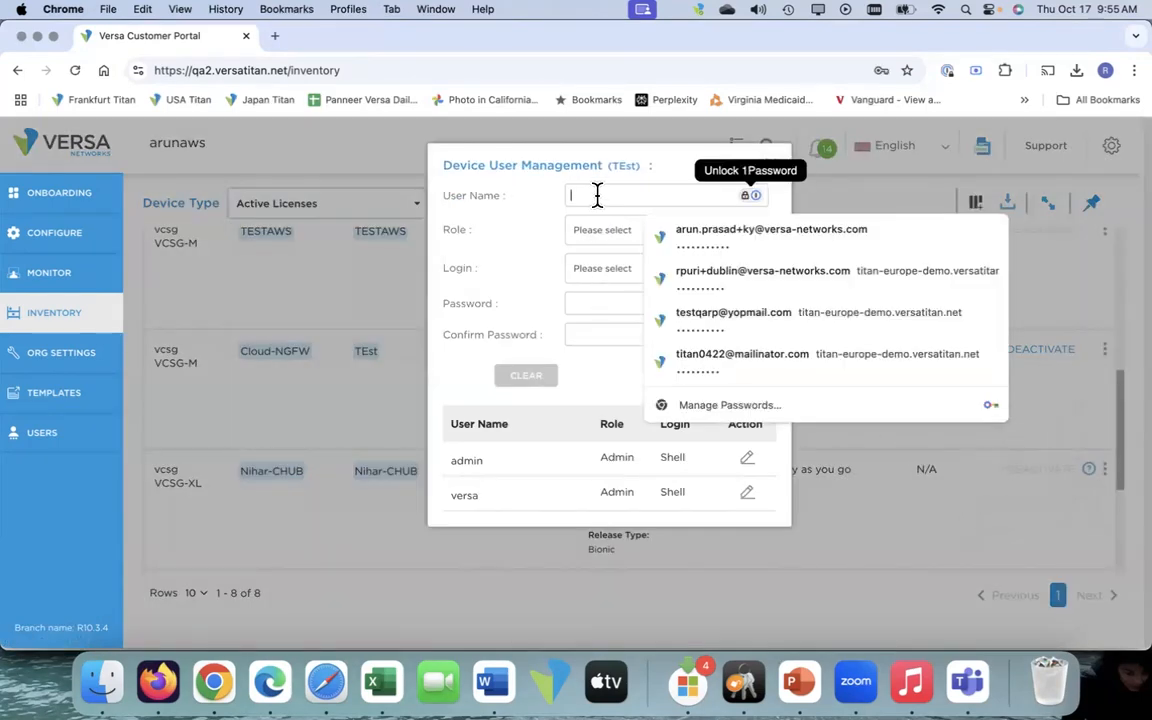
click(462, 247)
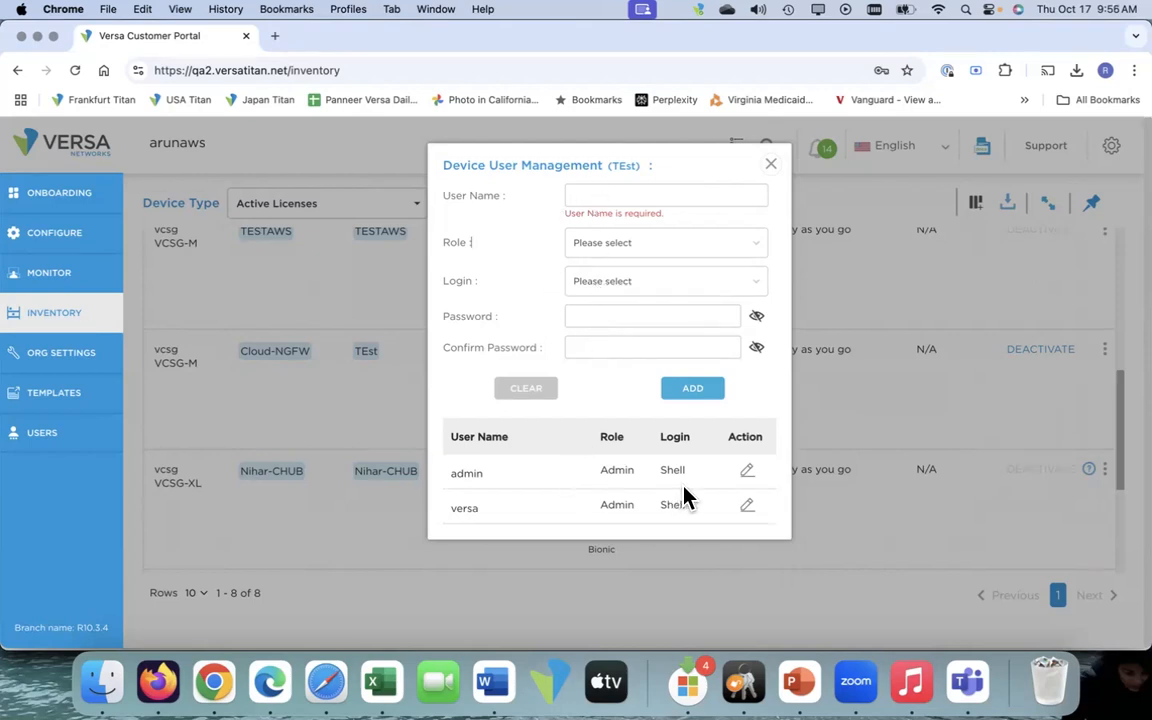
Open the existing admin device user for editing and look at its password and confirmation fields
click(748, 474)
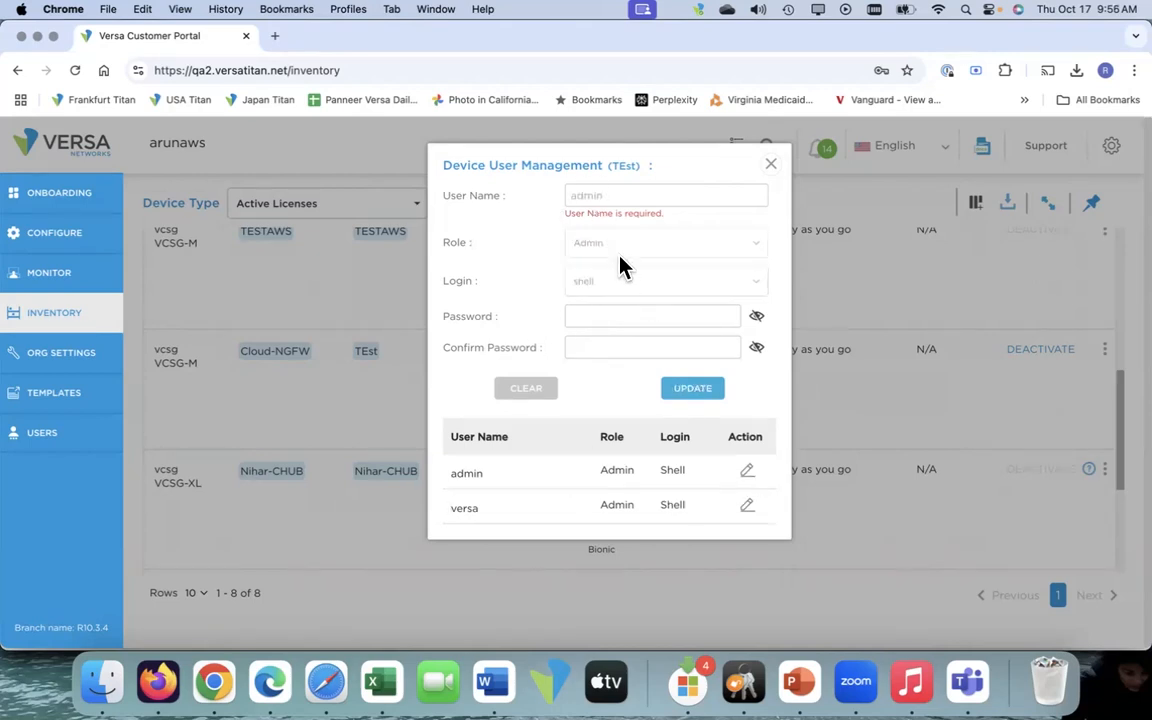
click(594, 316)
click(573, 350)
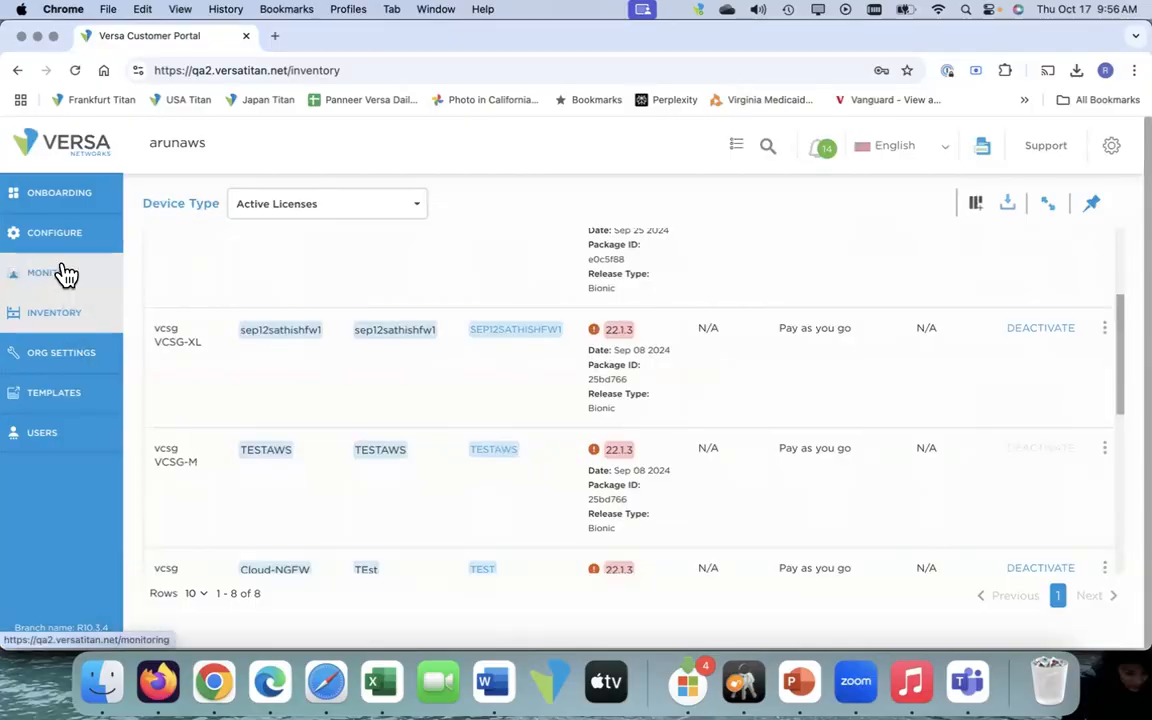
Open the device monitoring summary for the Cloud-NGFW site from the site monitoring view
click(51, 276)
mouse_move(450, 577)
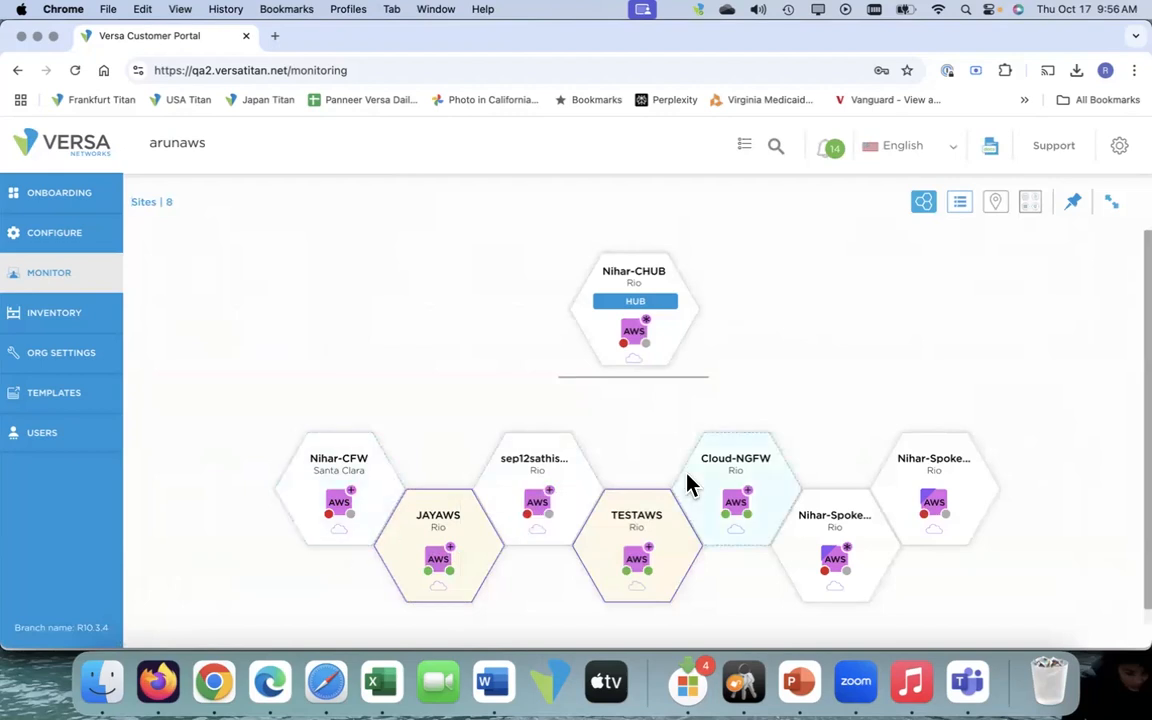
mouse_move(750, 513)
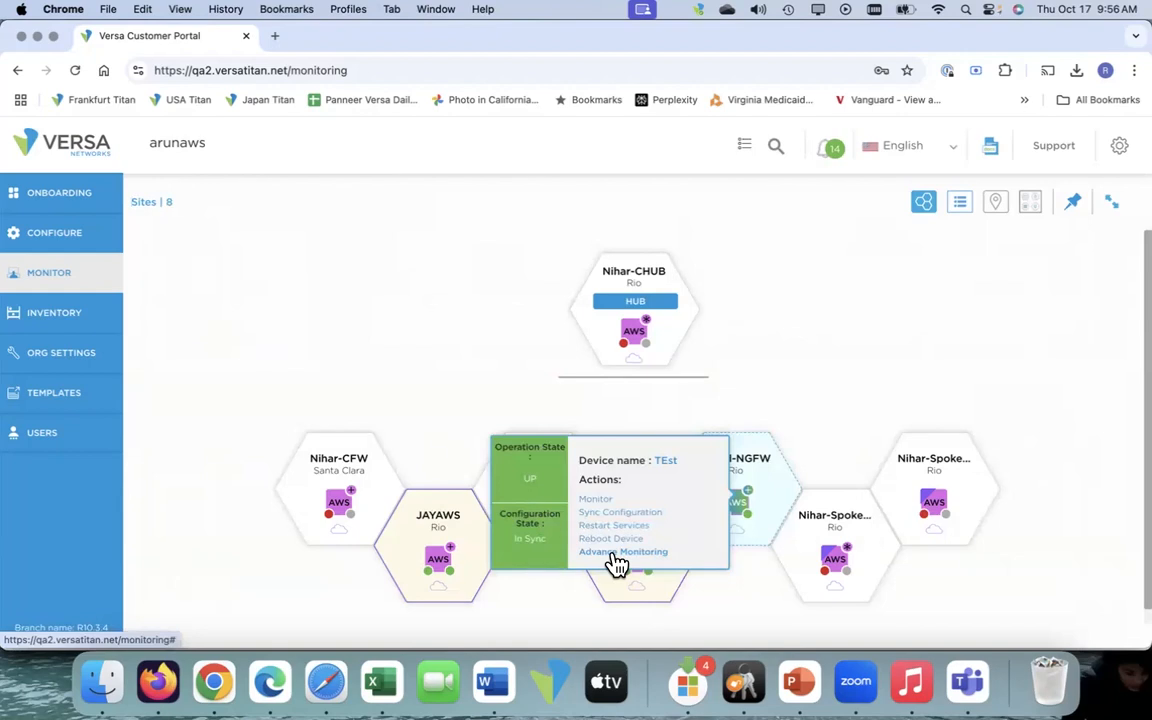
click(595, 499)
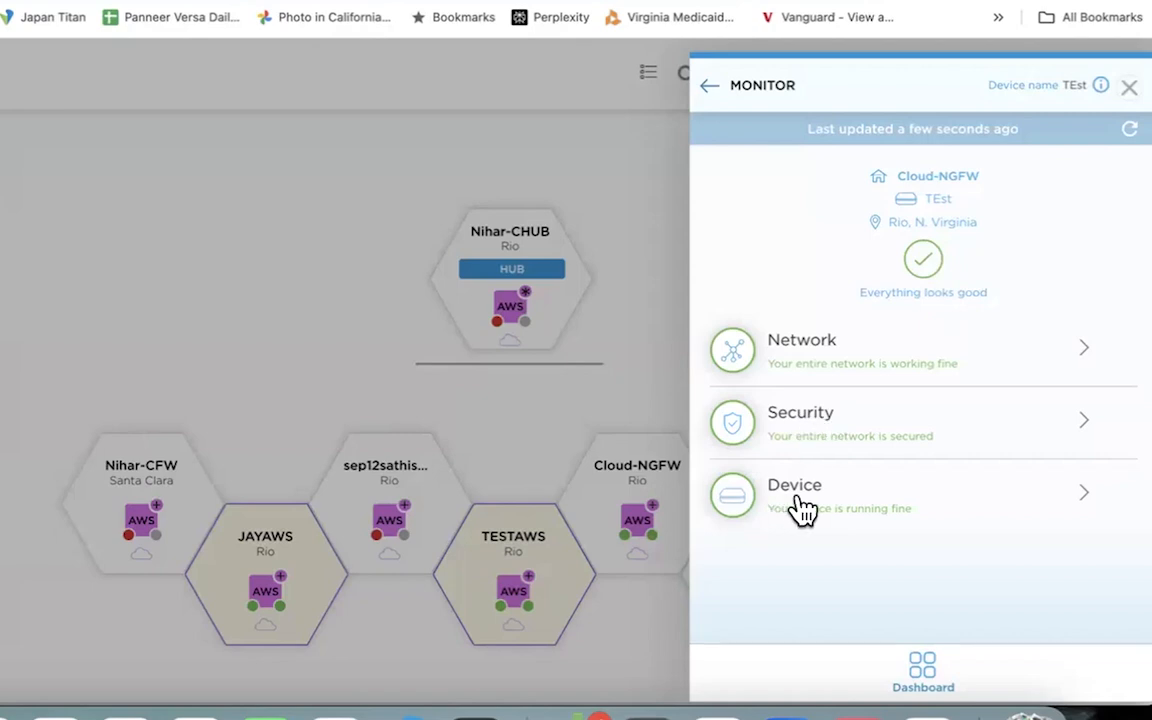
Look through the Cloud-NGFW network status for LAN/WAN, routing, IPSEC and IP-SLA, and return to the monitoring summary
click(860, 358)
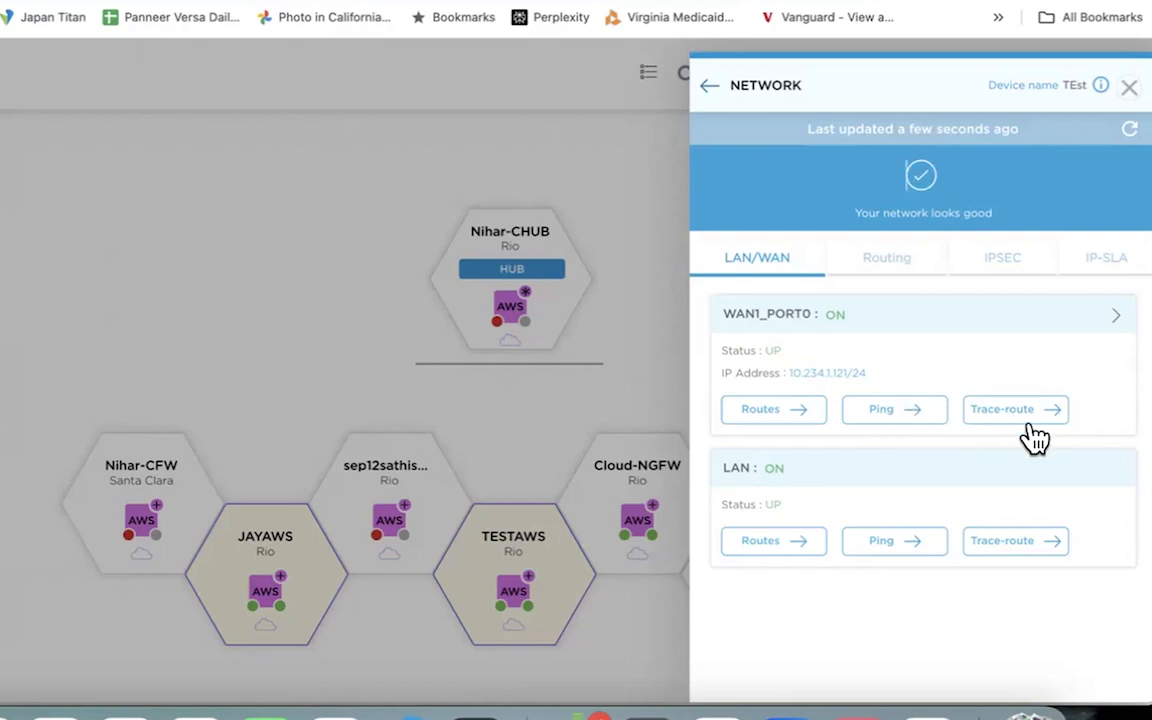
click(893, 275)
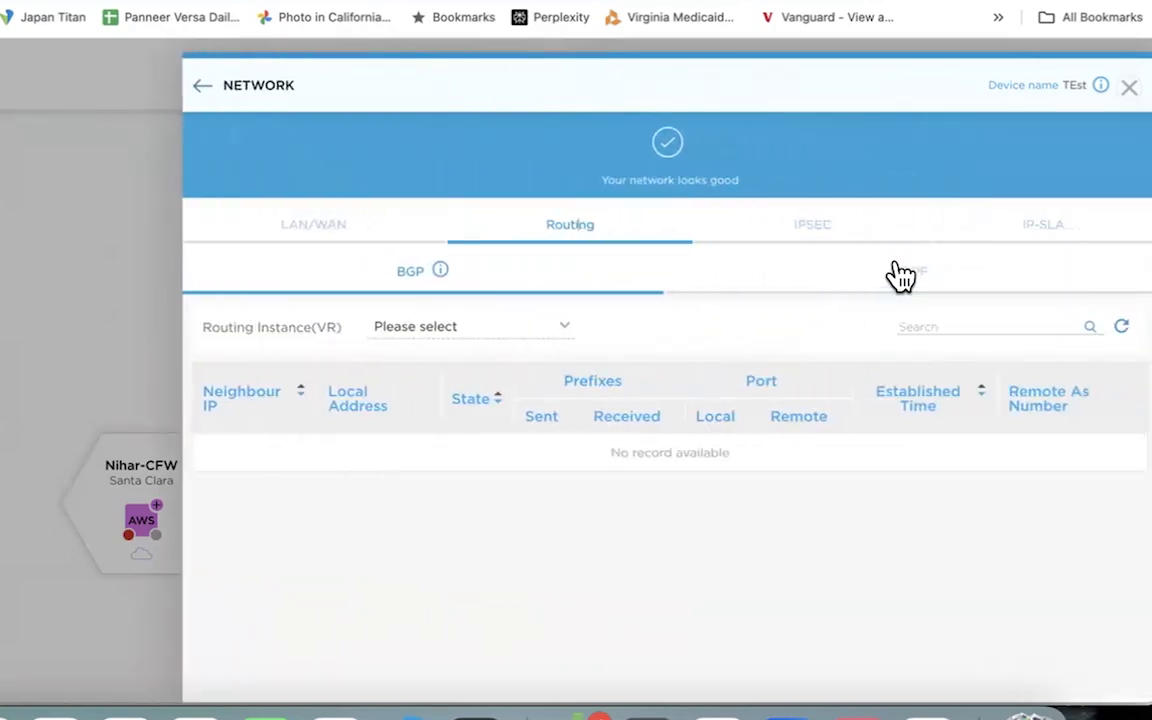
click(838, 236)
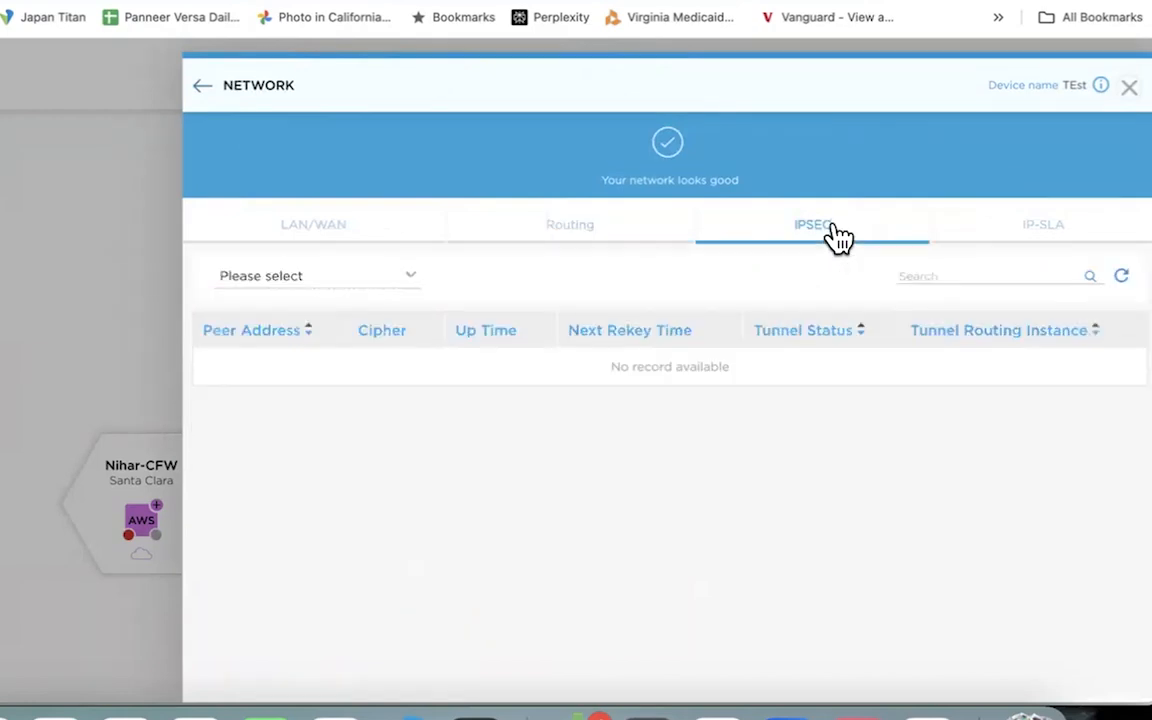
click(1017, 240)
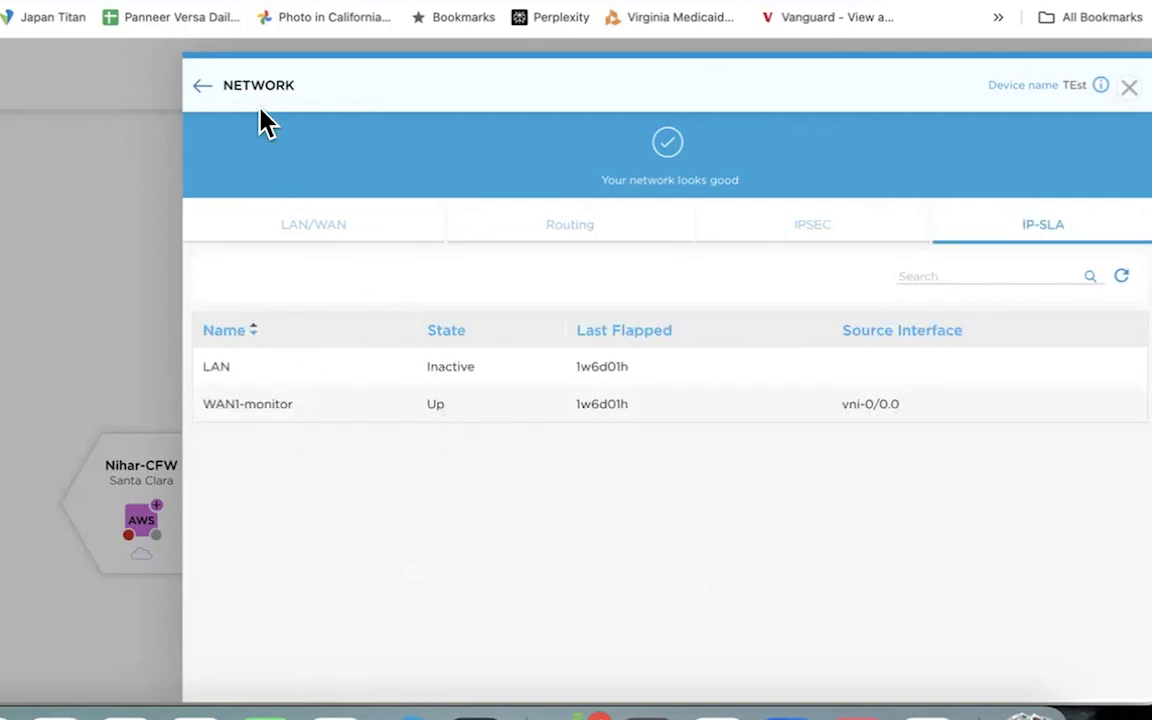
click(201, 88)
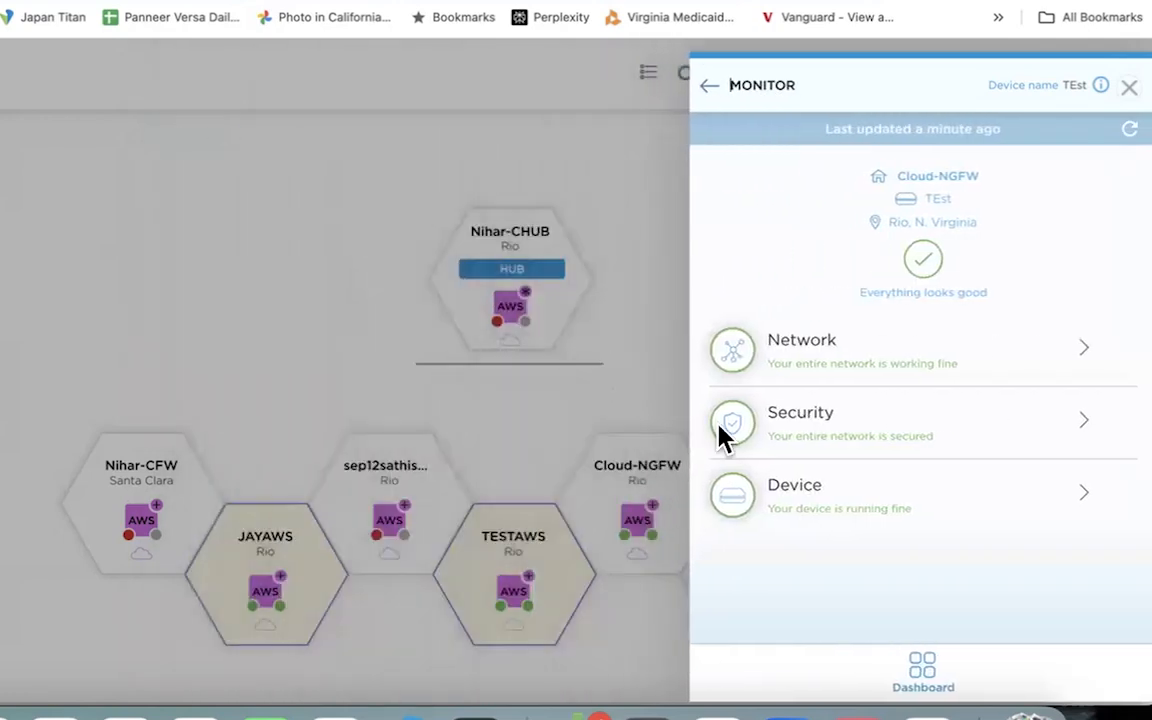
Look at the Cloud-NGFW security monitoring and at the device information and bandwidth usage
click(868, 438)
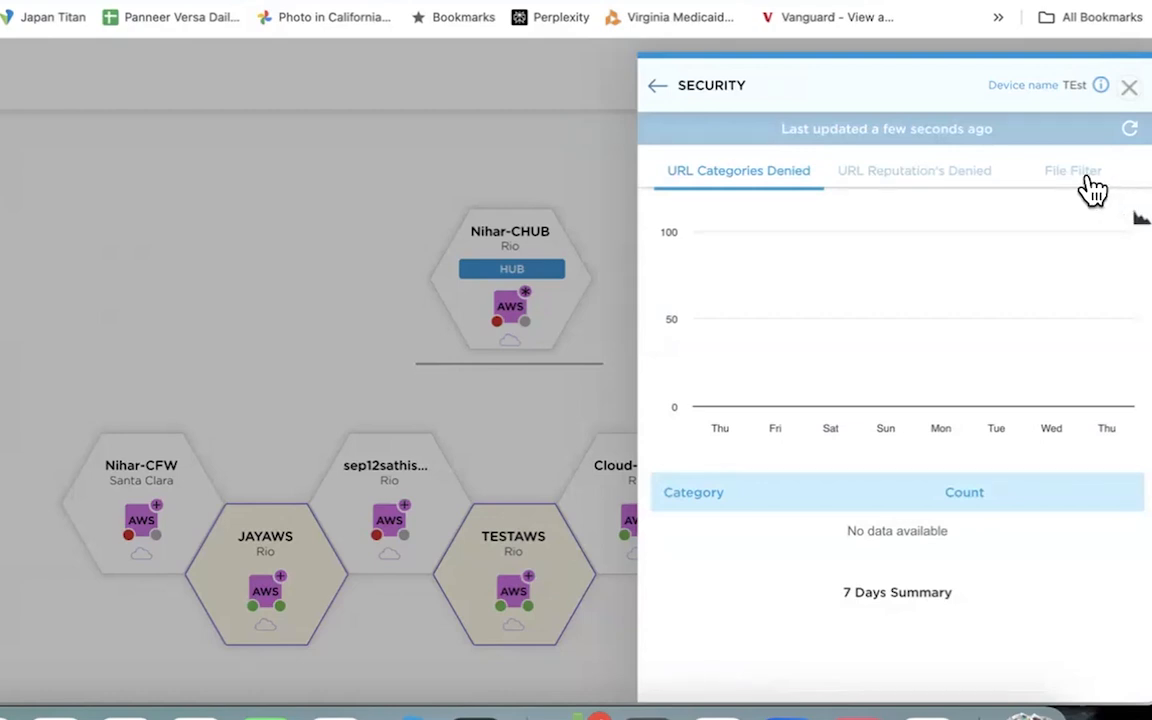
click(658, 91)
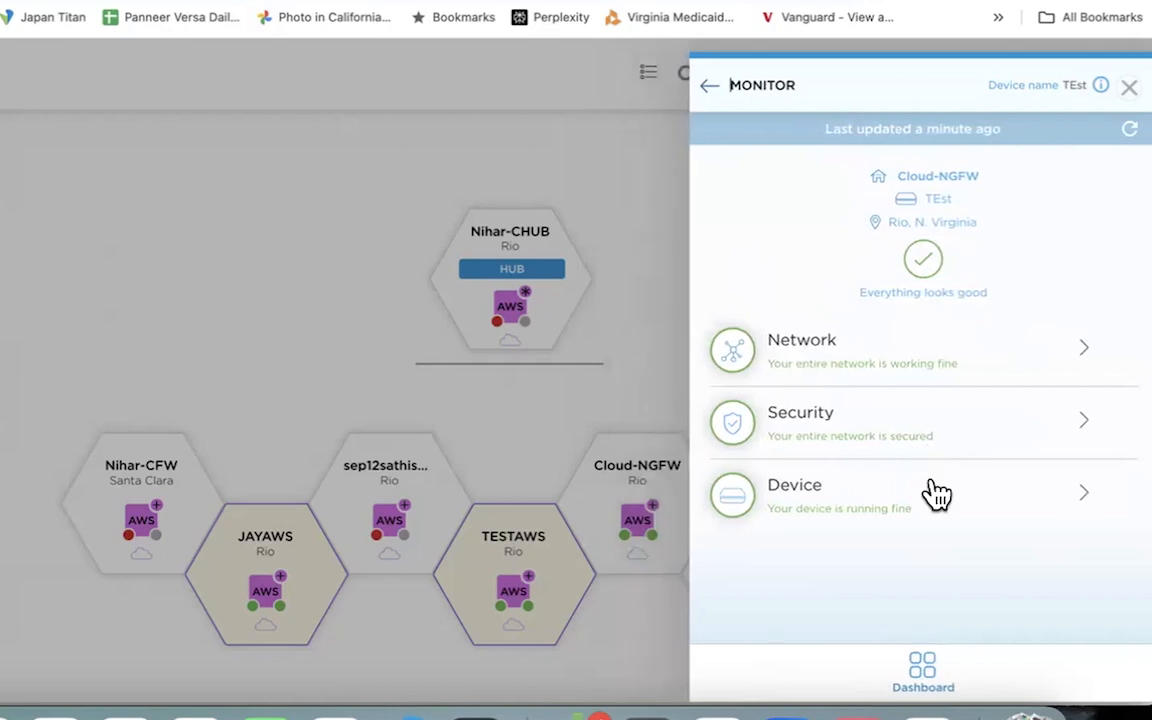
click(937, 493)
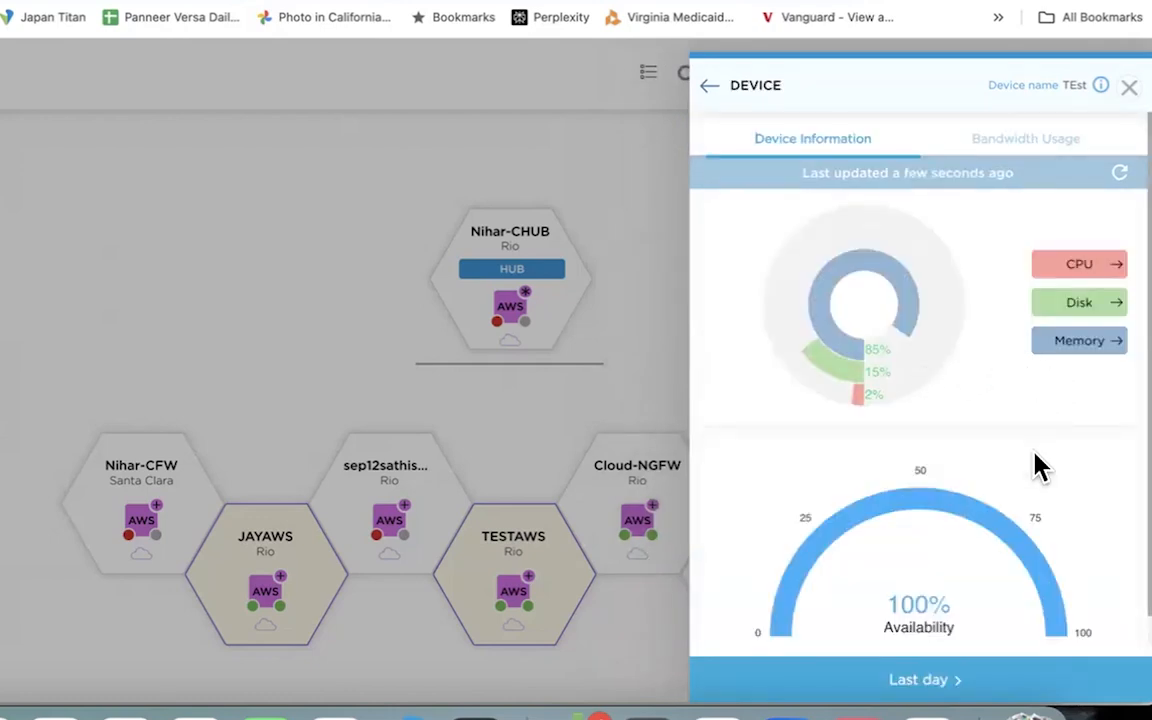
click(1020, 146)
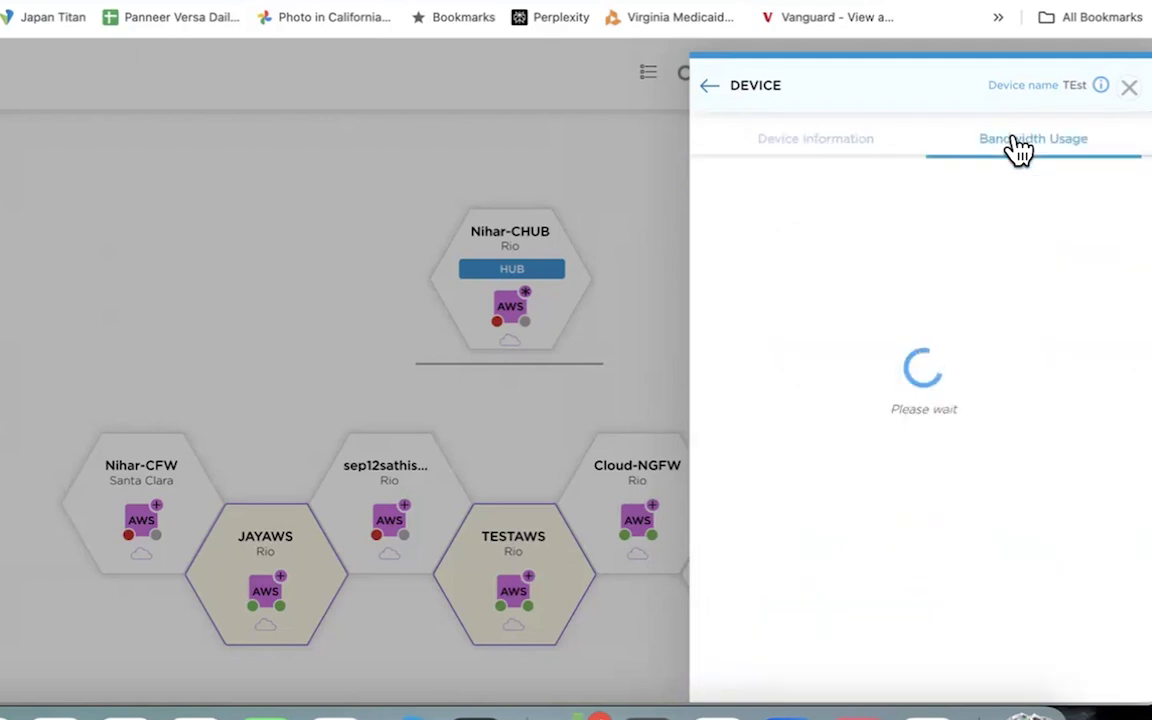
click(838, 145)
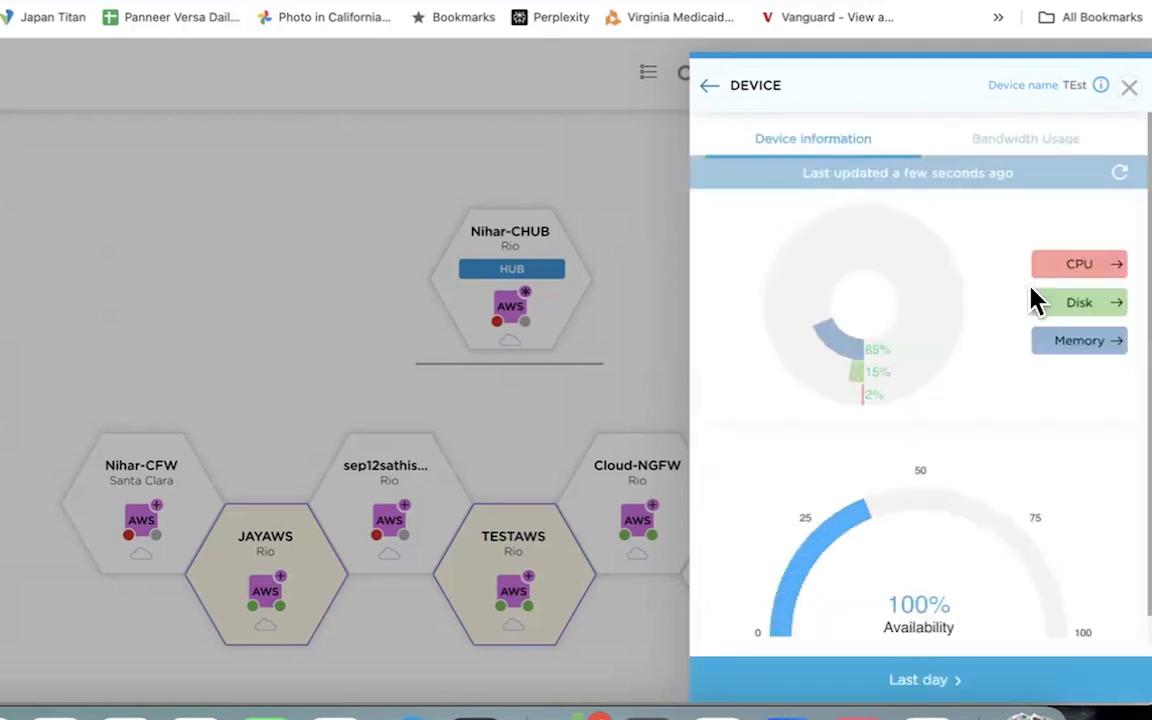
Examine the device's CPU load and core count, setting the displayed period to the last 7 days
click(1070, 267)
mouse_move(766, 500)
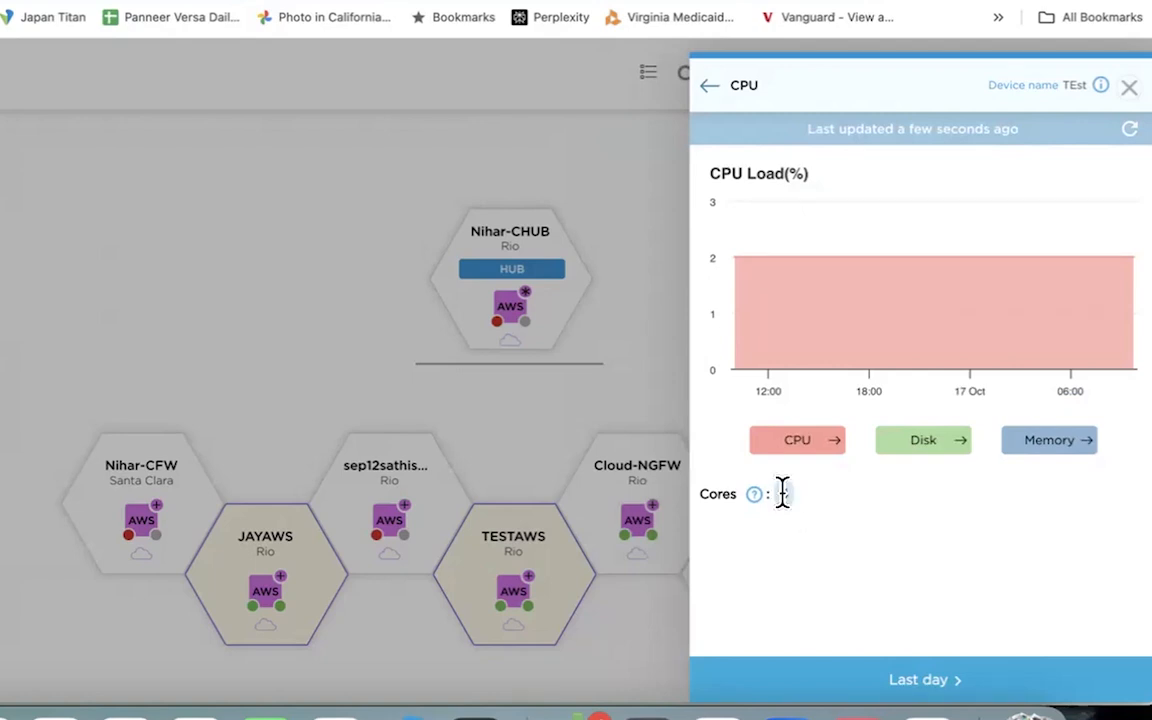
click(928, 688)
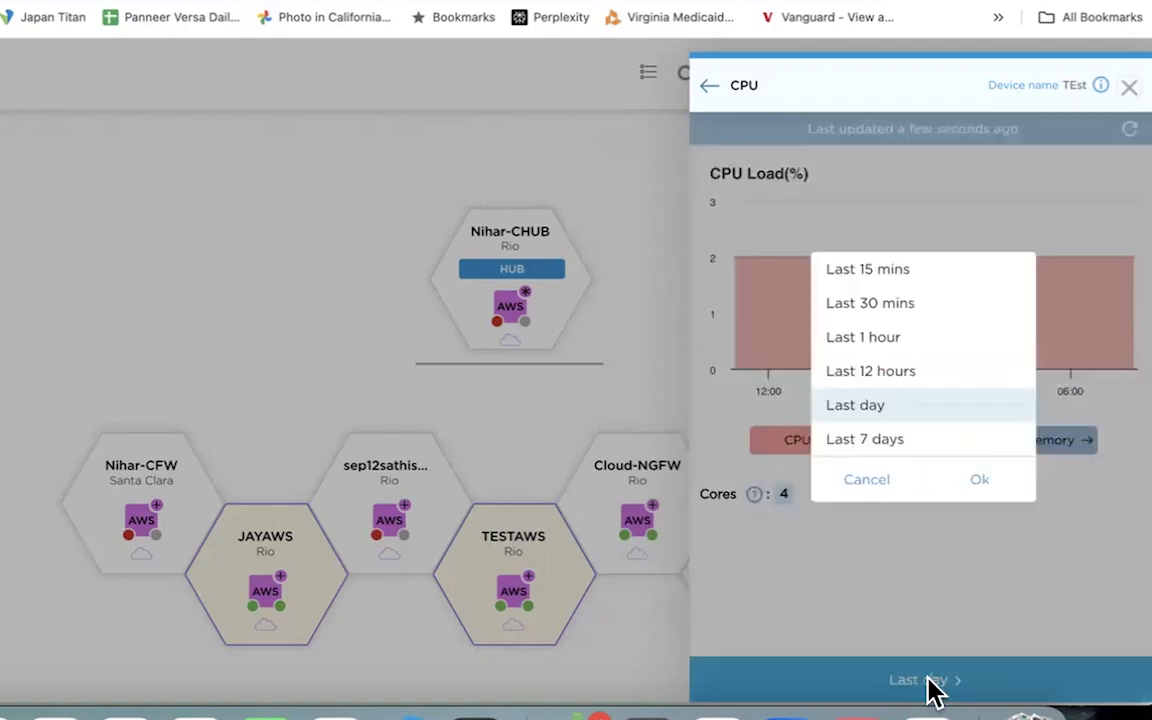
click(877, 445)
click(980, 481)
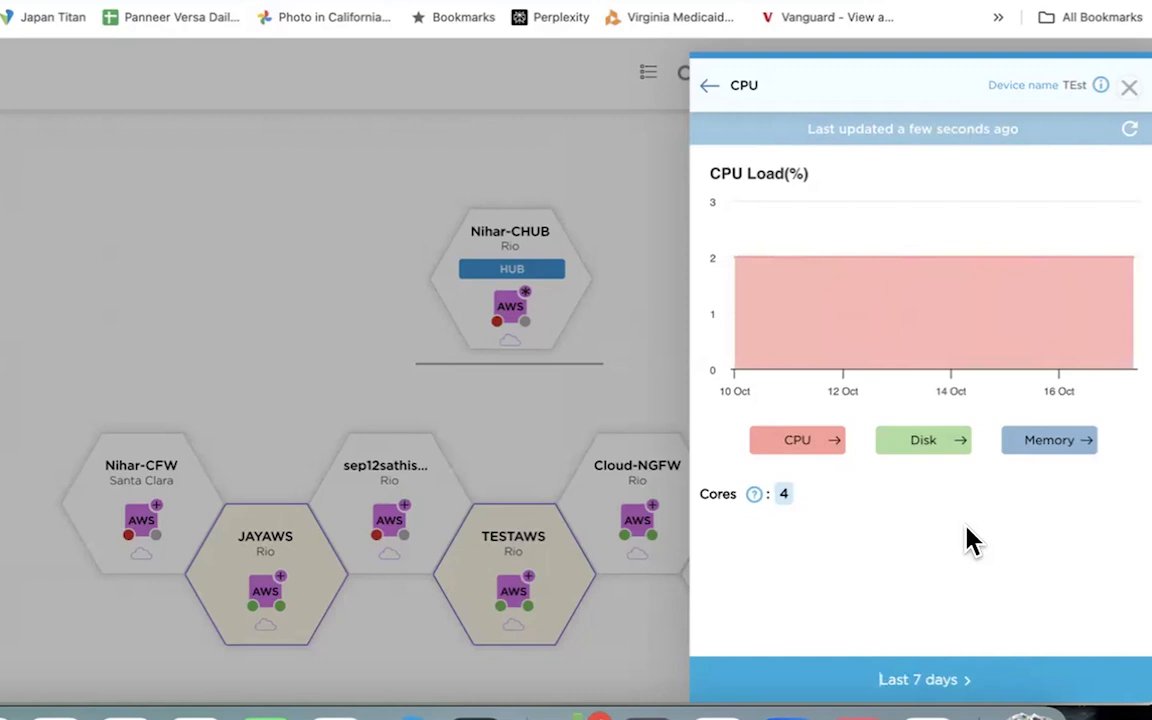
Close the device's CPU monitoring view and look at the options offered in the portal settings
mouse_move(1004, 324)
click(1129, 87)
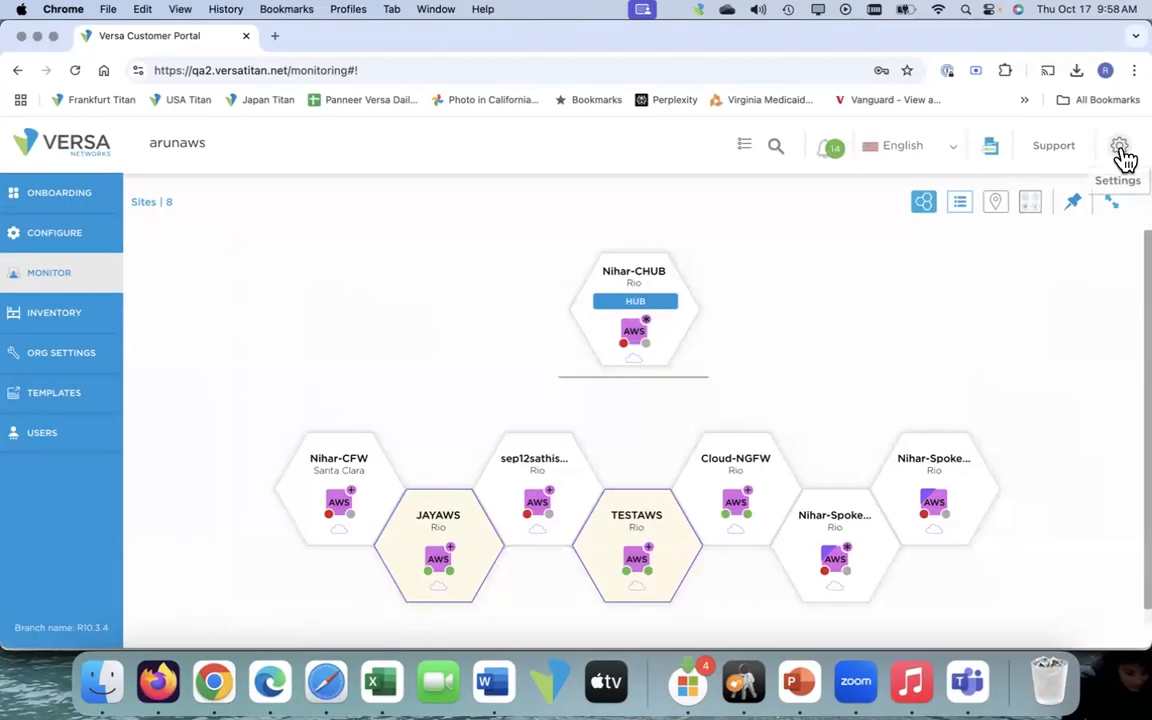
click(1121, 152)
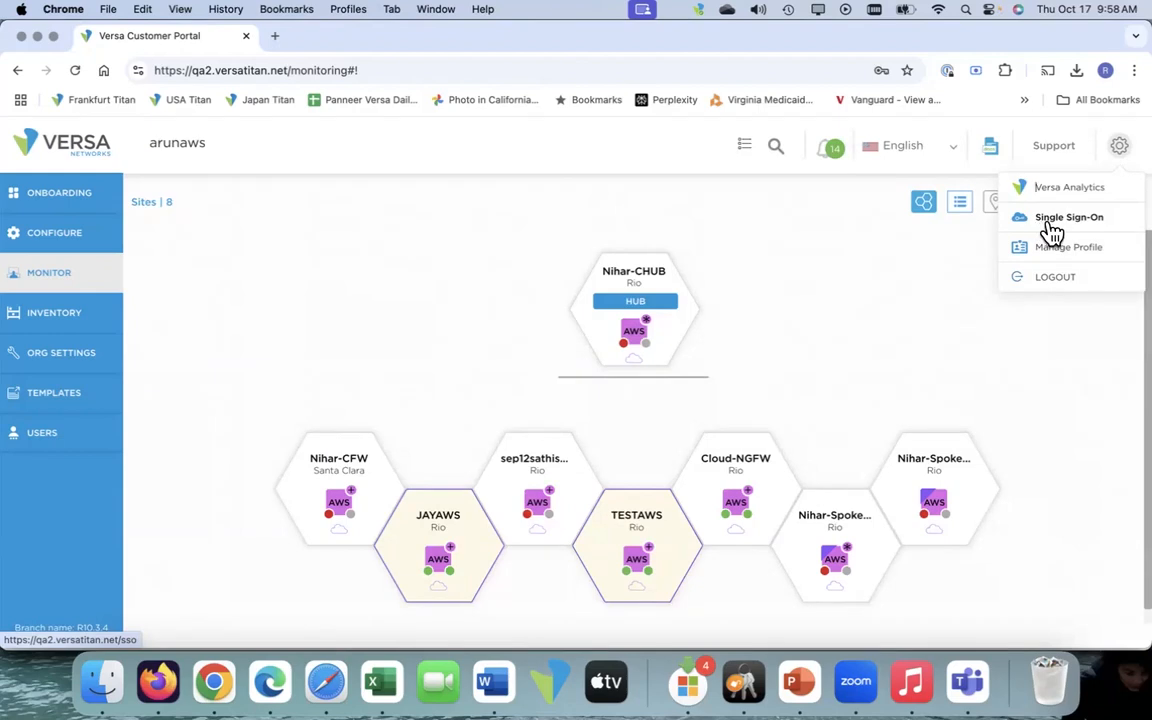
Expand the device inventory table and replace its Security column with SPack Version
click(75, 328)
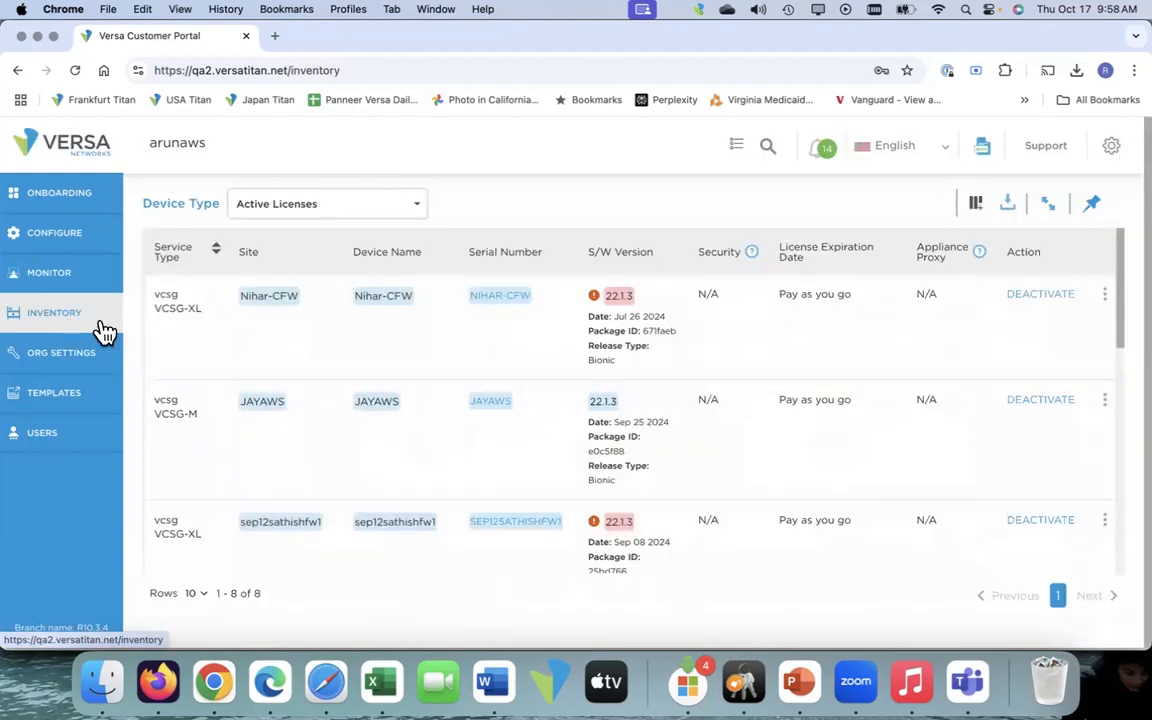
click(1048, 205)
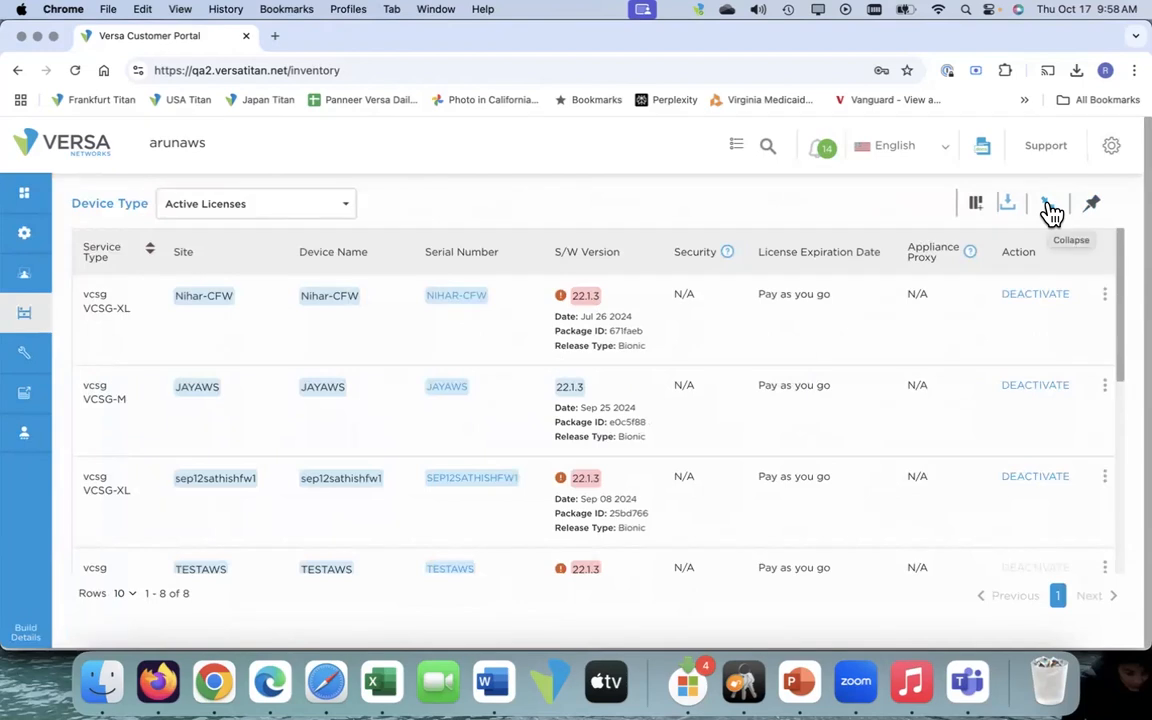
click(978, 208)
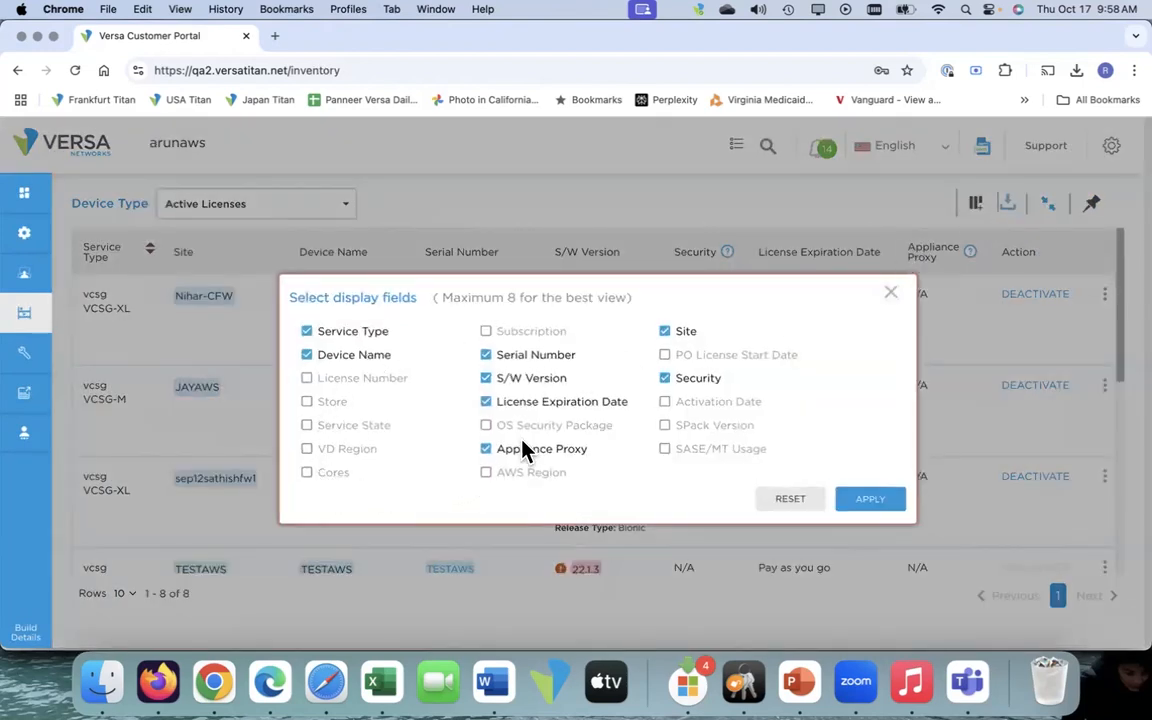
click(665, 378)
click(666, 426)
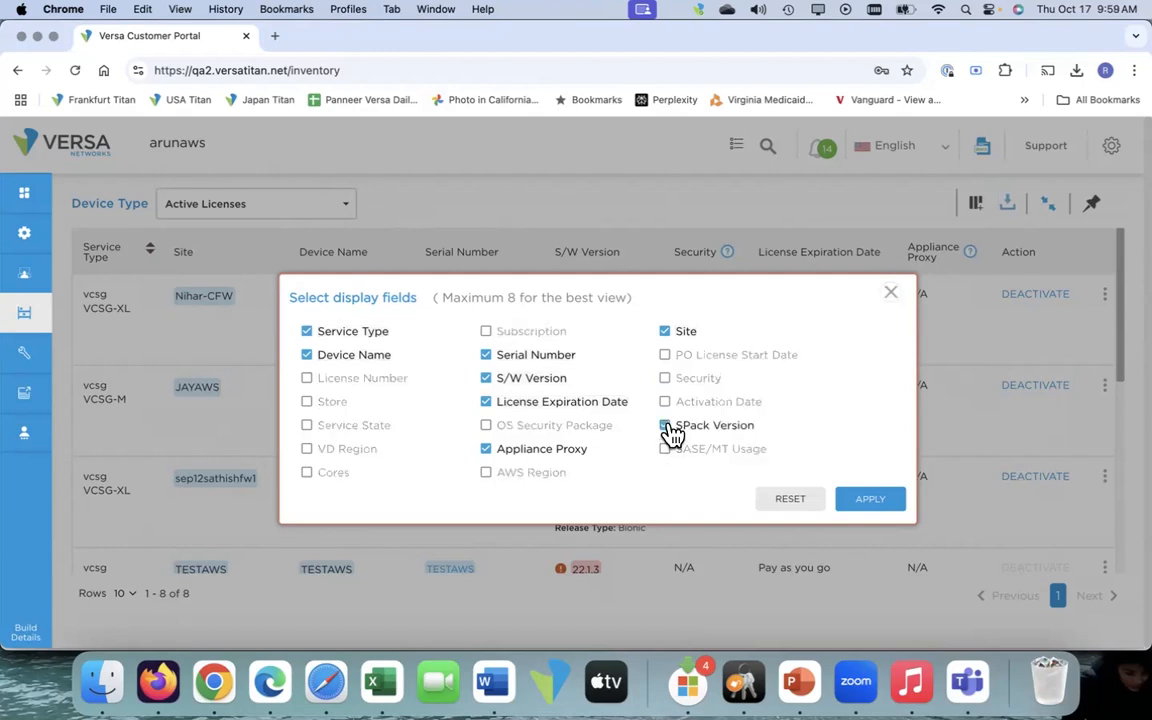
click(840, 497)
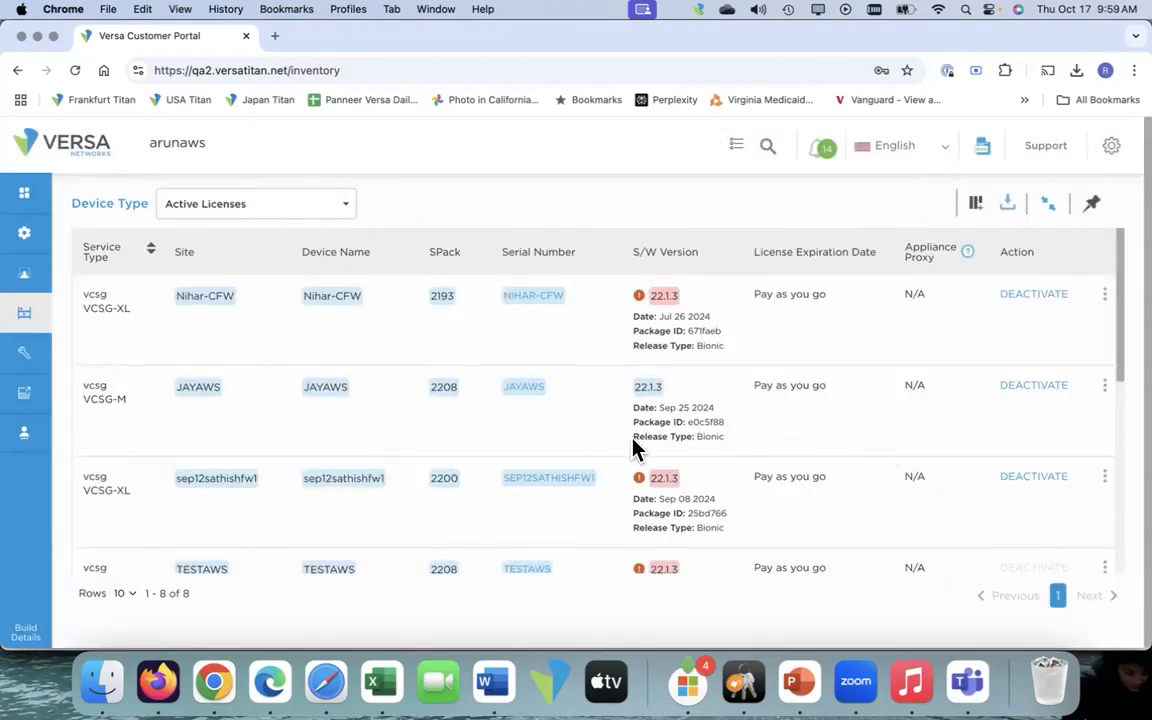
Review the SPack versions of the devices throughout the inventory list, and collapse the expanded table
scroll(710, 458, down, 2)
scroll(712, 455, down, 4)
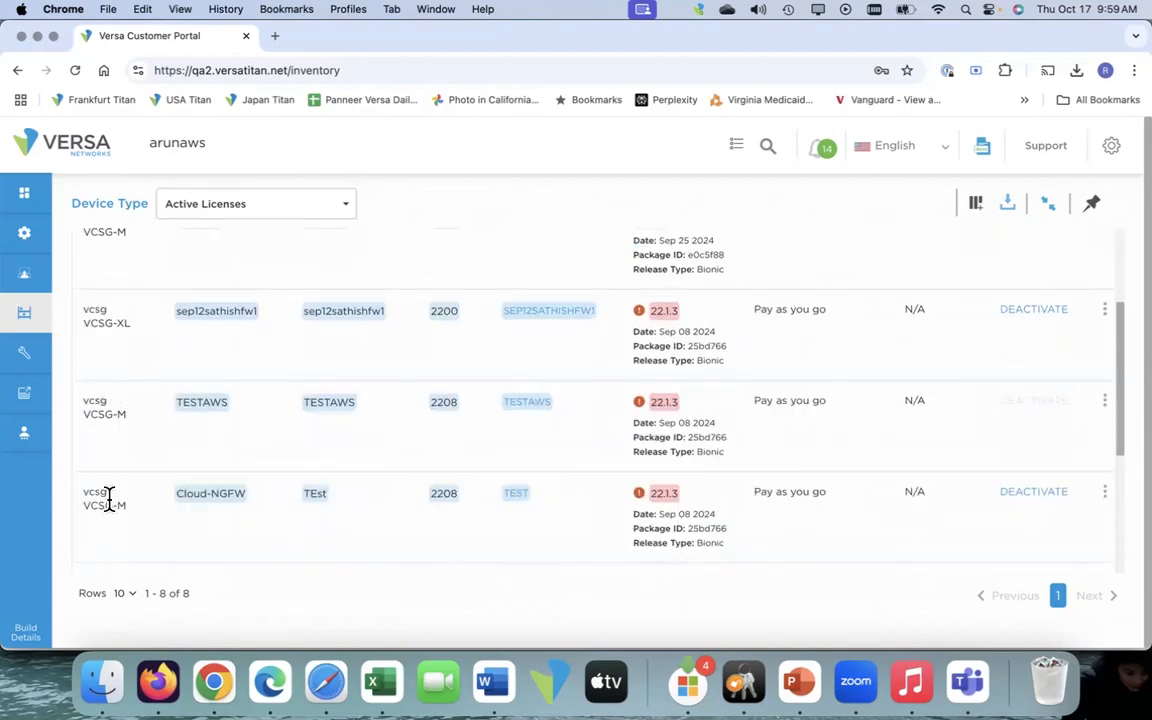
scroll(109, 498, down, 8)
scroll(108, 505, up, 10)
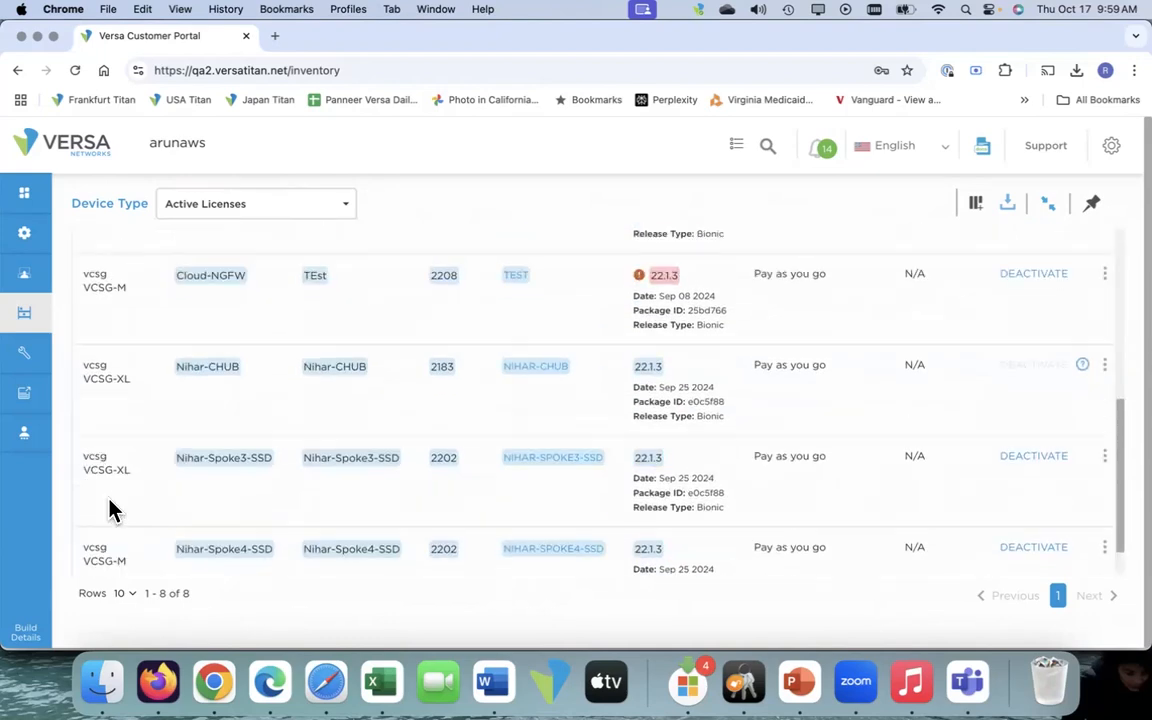
click(1049, 215)
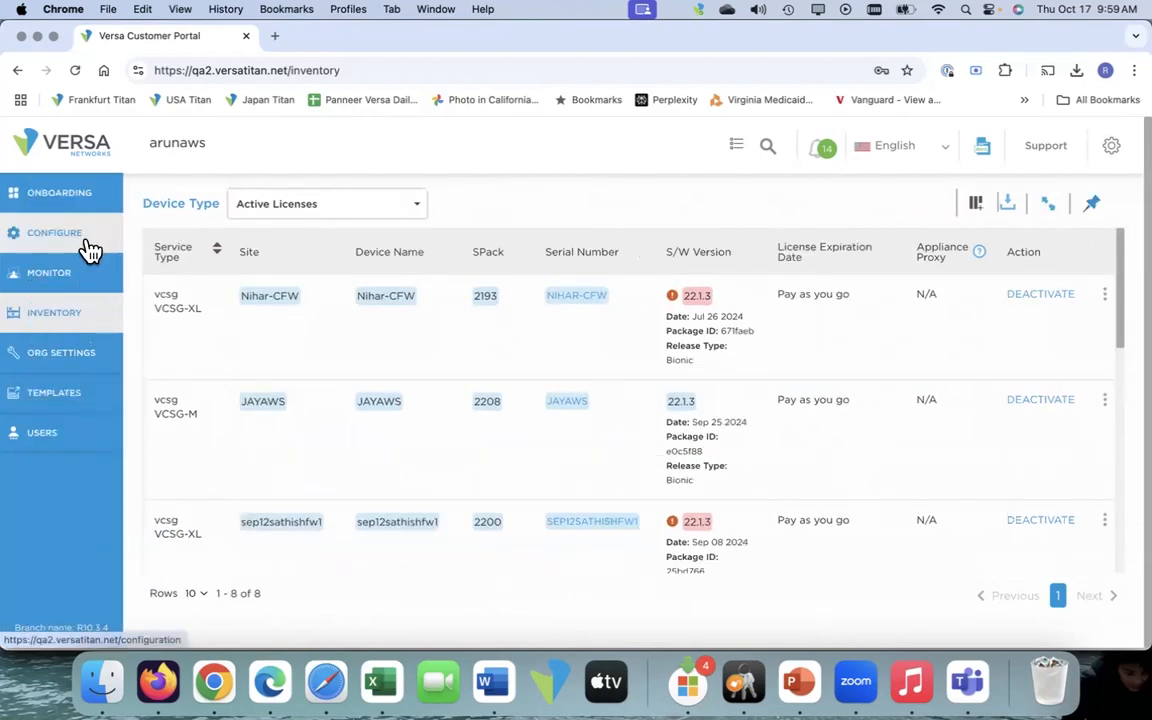
Show the monitored sites as a list, and look at the site legend before closing it
click(73, 274)
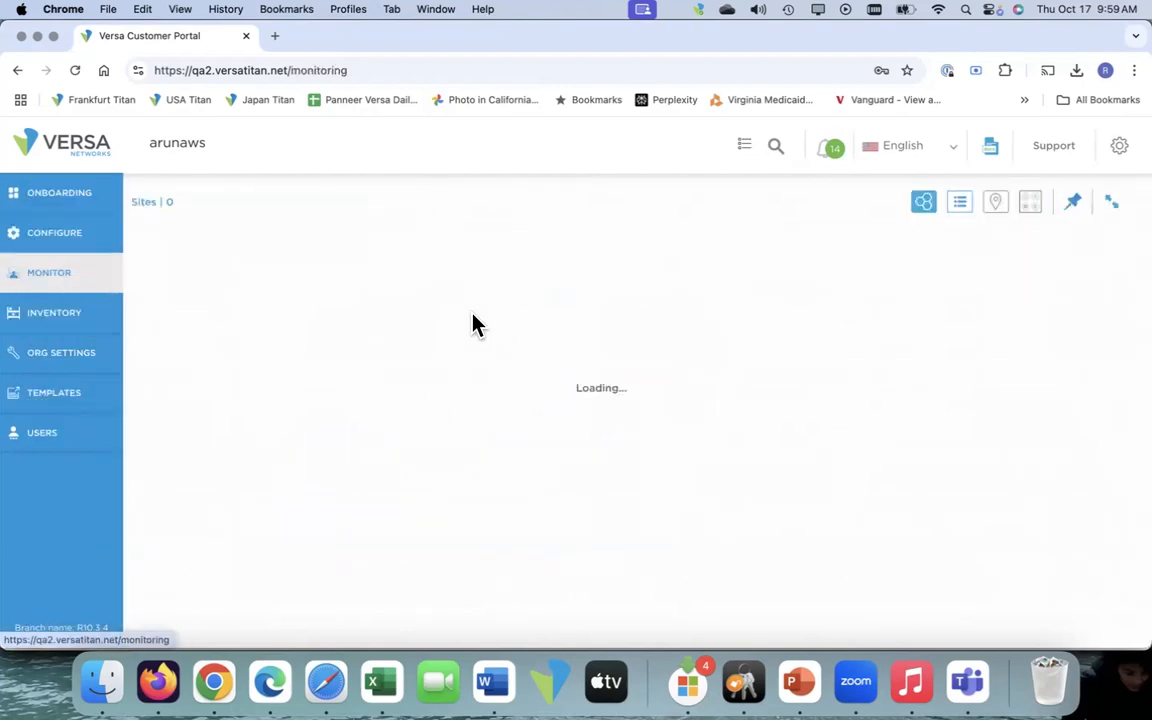
click(966, 207)
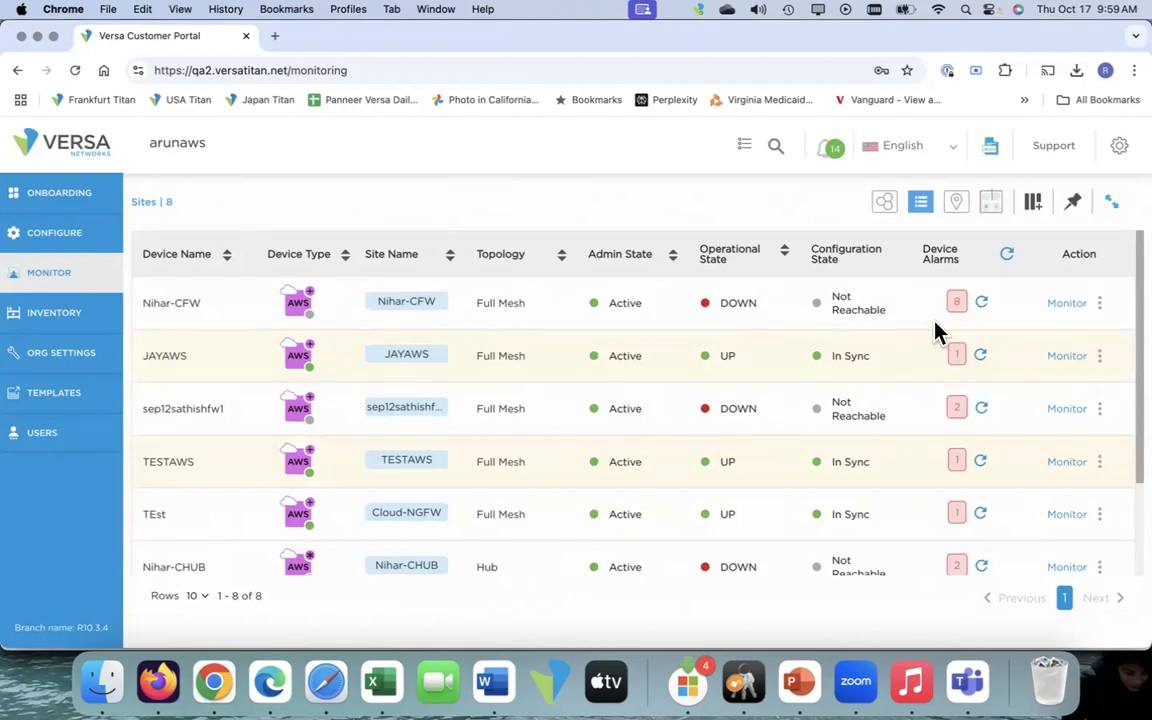
click(993, 210)
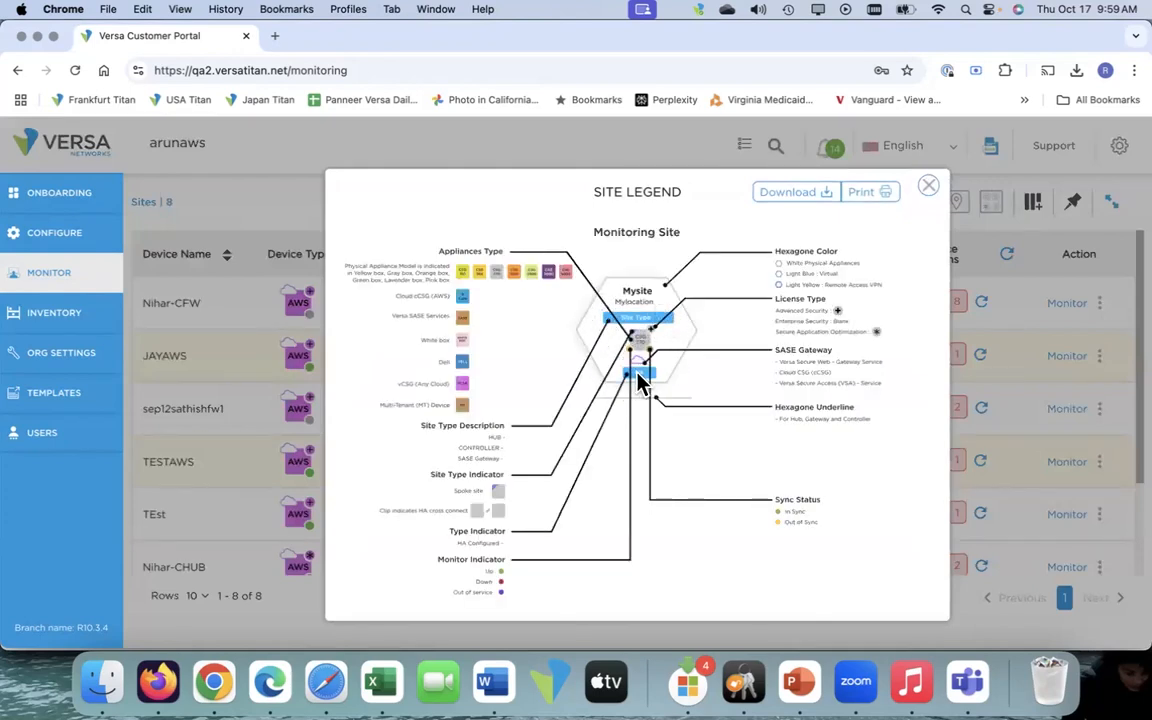
click(930, 195)
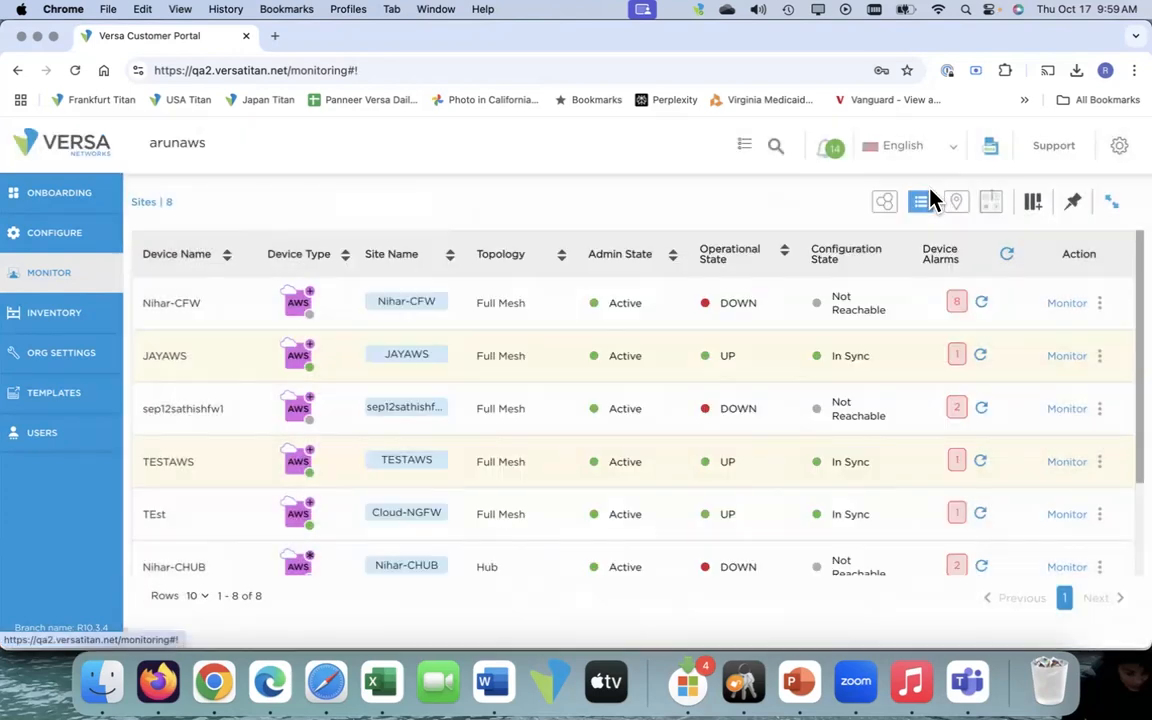
Review the organization's management profiles for SNMP, DHCP lease, file filter cloud, custom applications, custom URL categories, VPN and SNAT pools
click(75, 360)
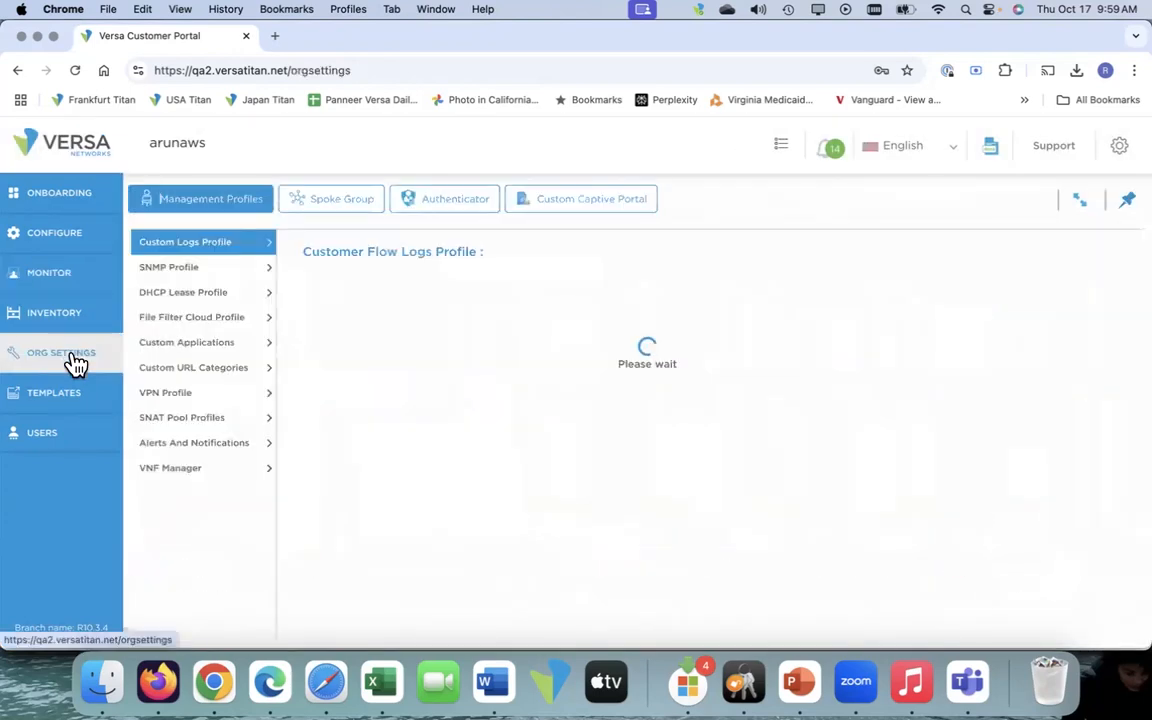
click(210, 270)
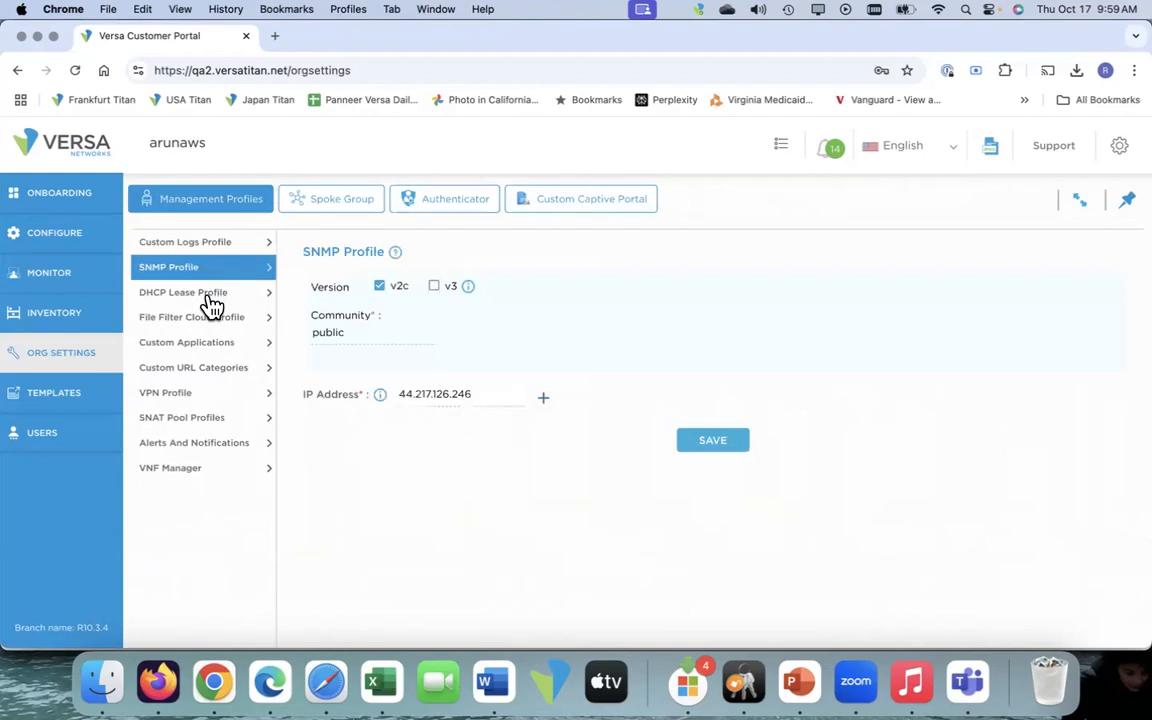
click(210, 300)
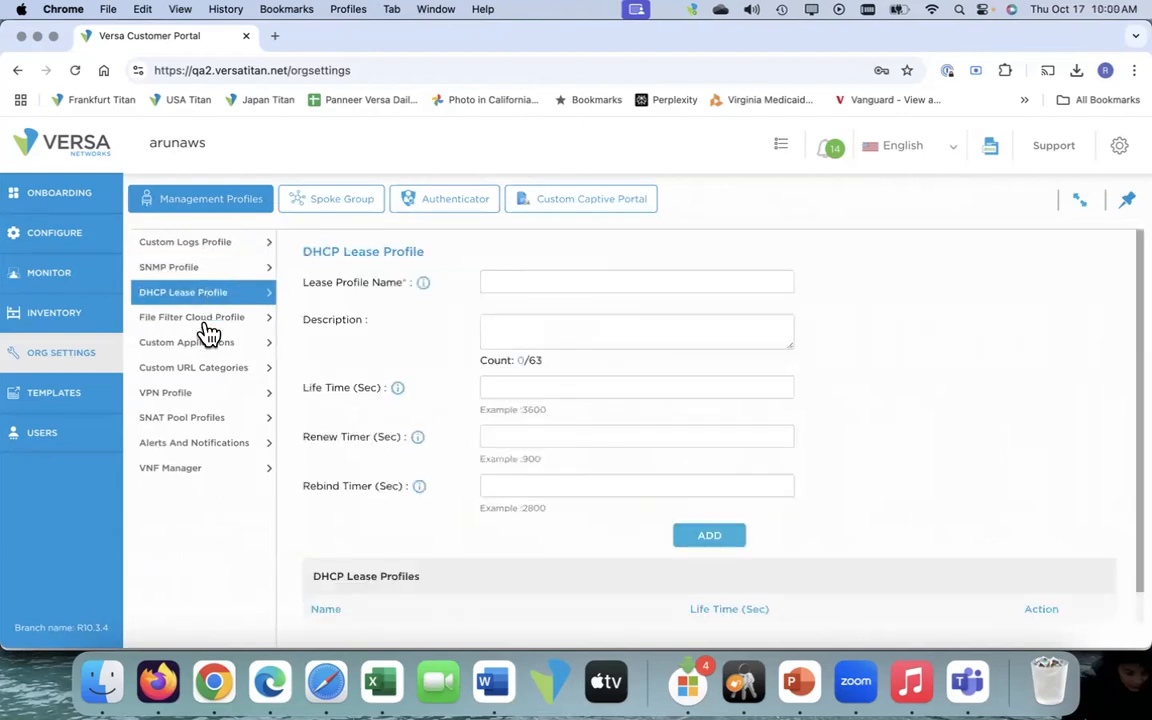
click(208, 325)
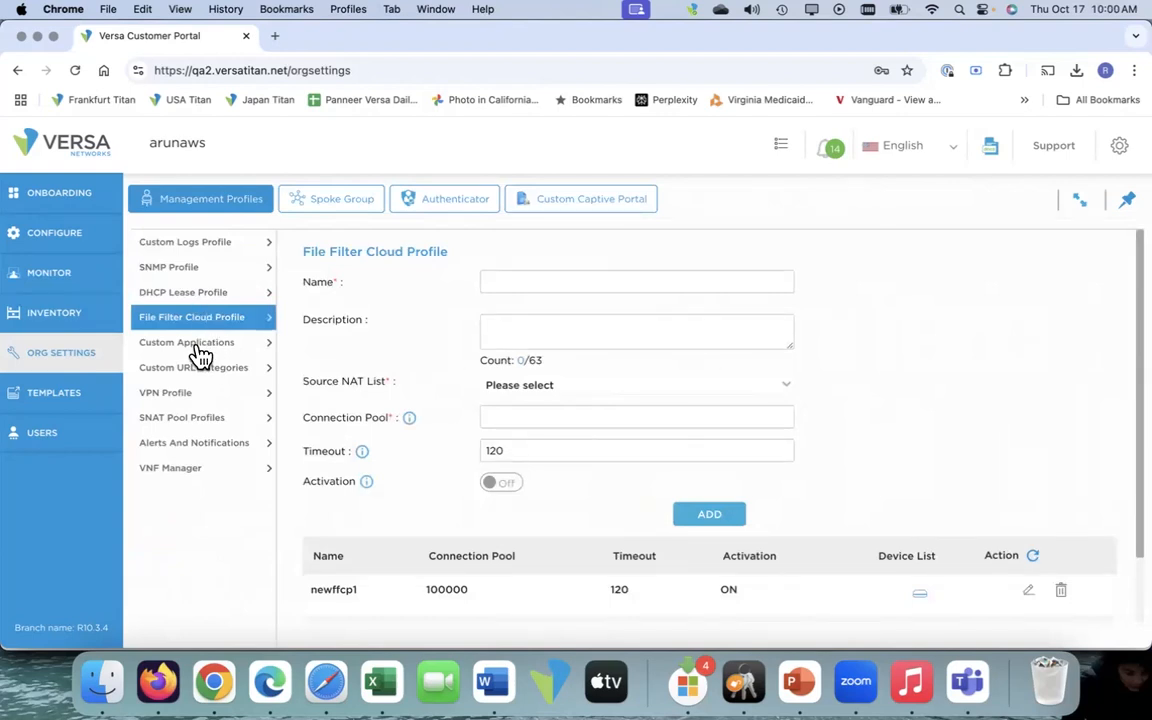
click(200, 350)
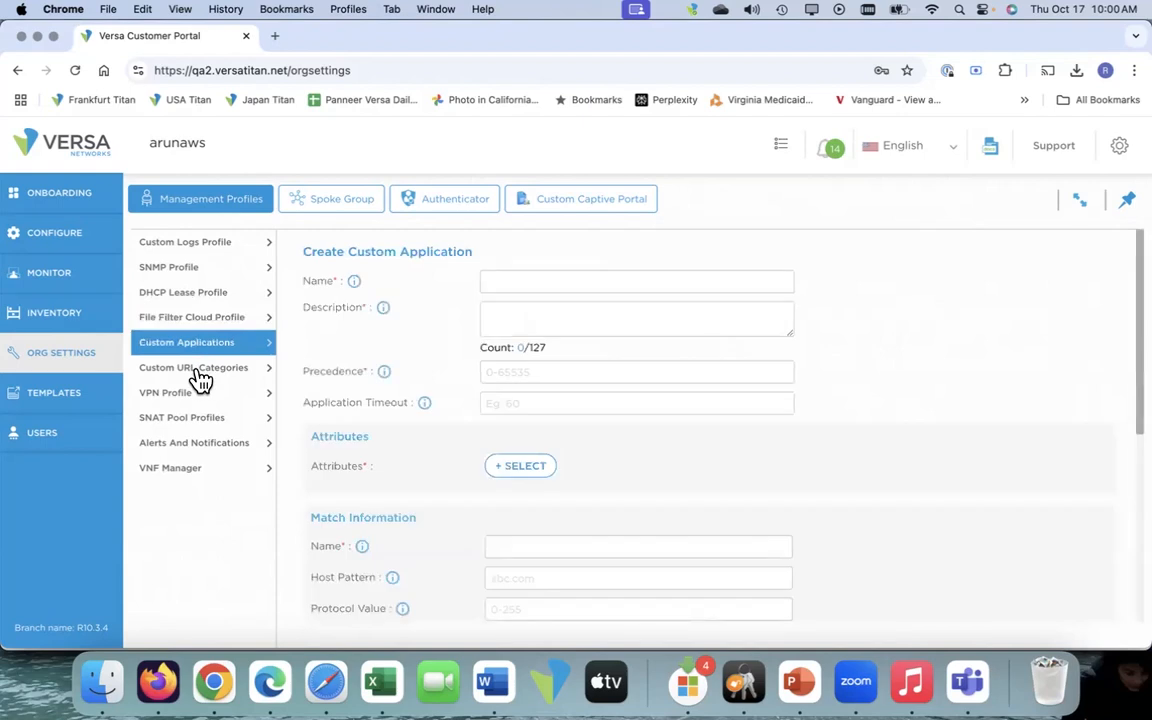
click(200, 370)
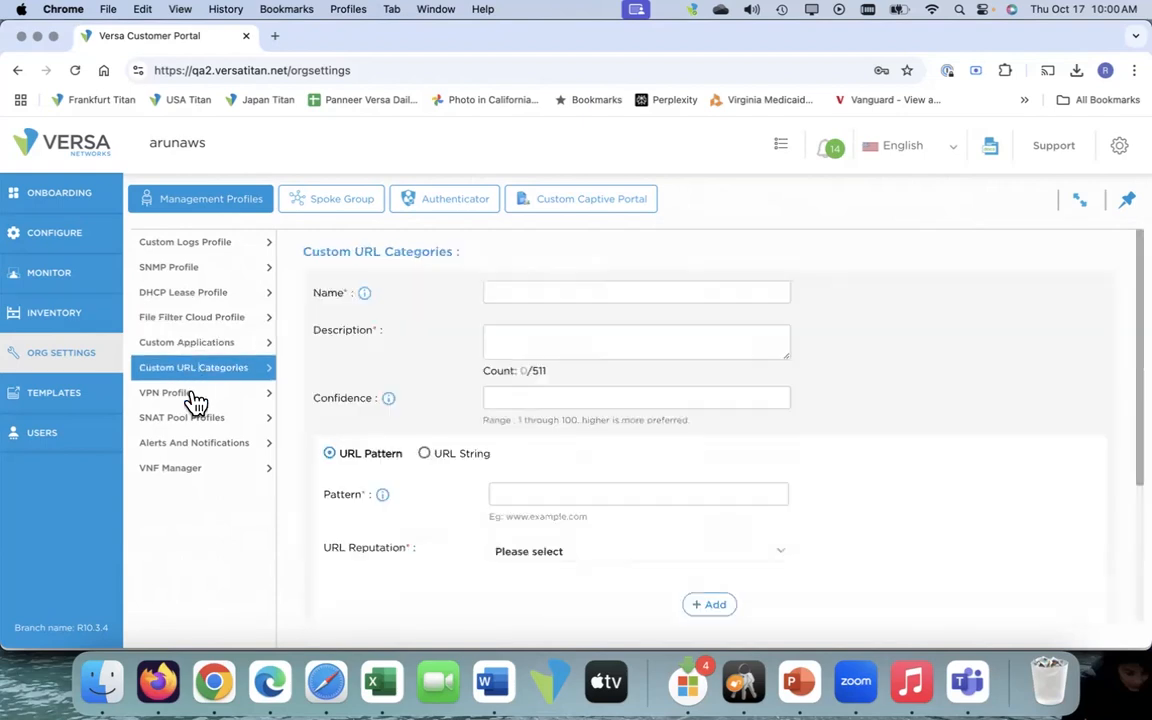
click(170, 395)
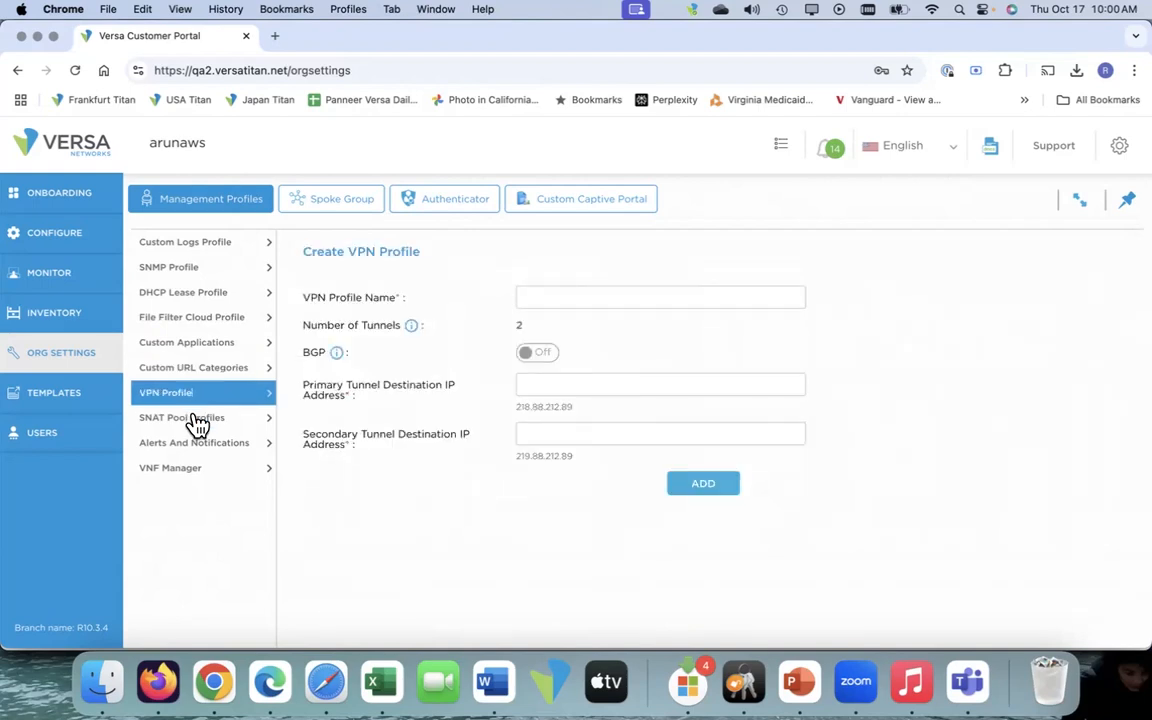
click(197, 424)
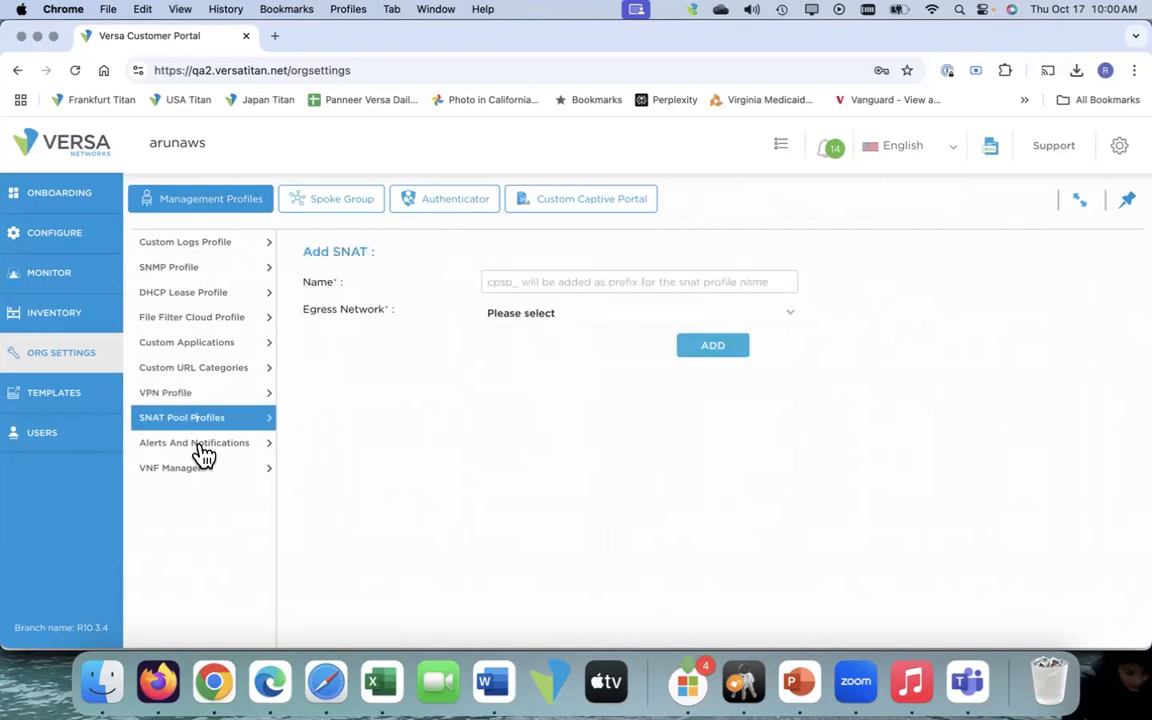
Look through the organization's Alerts And Notifications form down to its existing rules, and view the VNF Manager settings
click(201, 453)
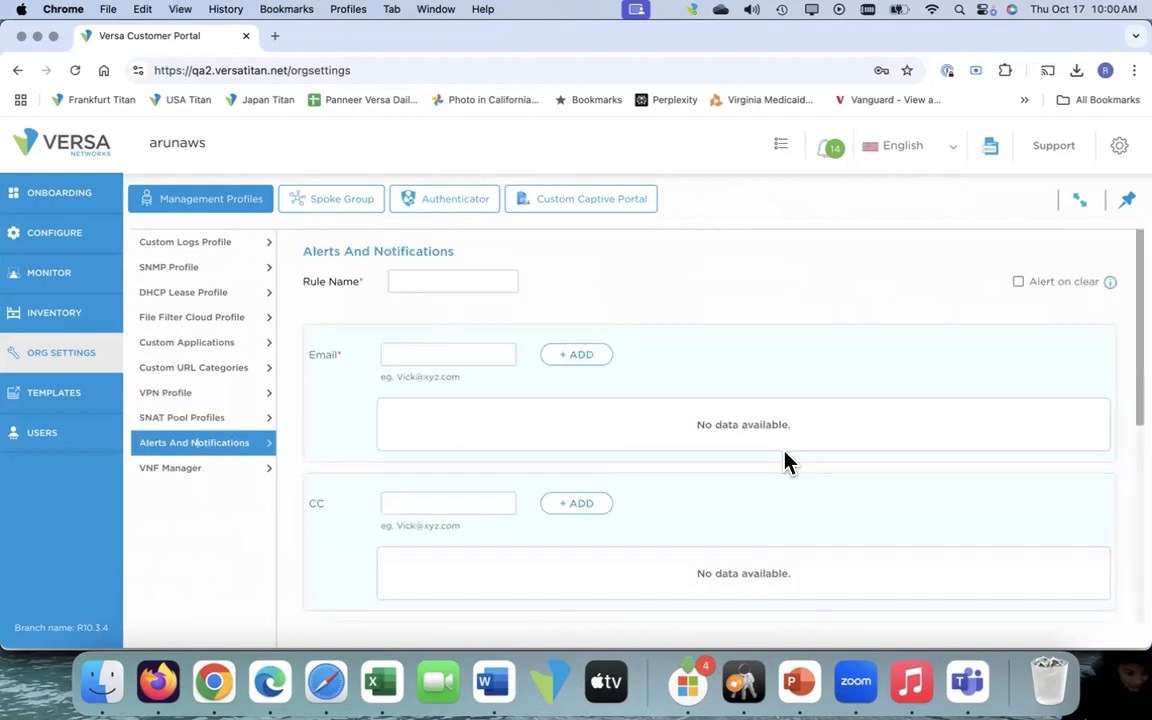
scroll(787, 463, down, 5)
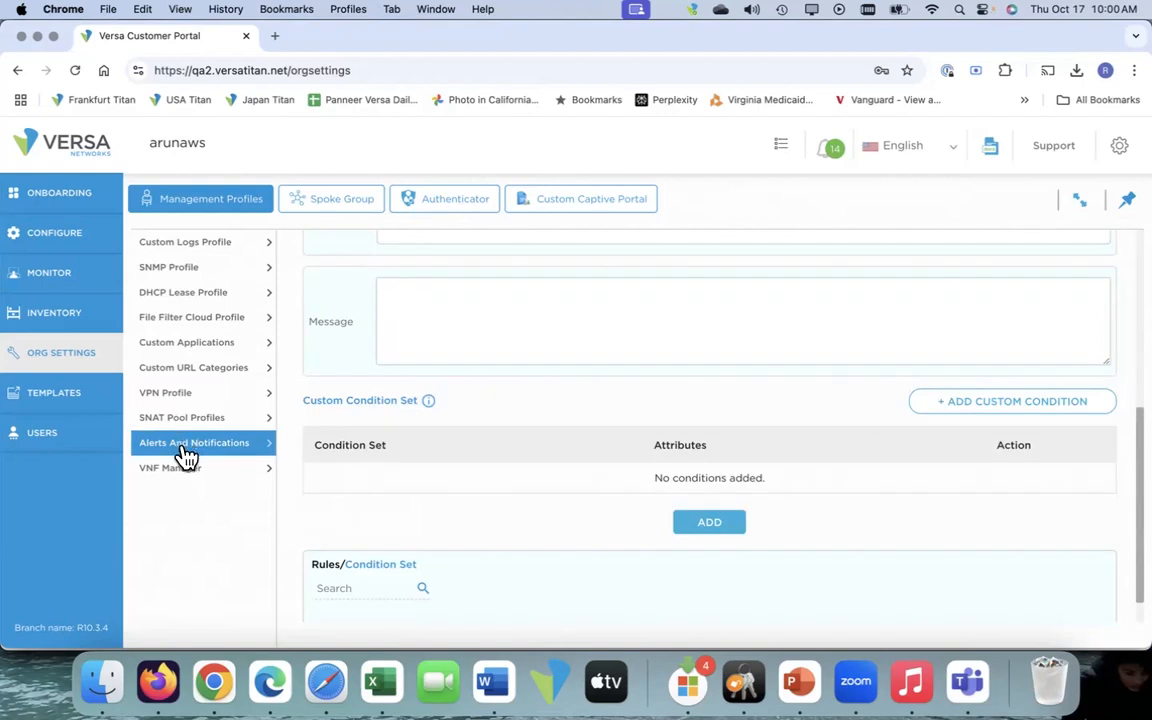
scroll(745, 452, up, 1)
scroll(745, 452, down, 1)
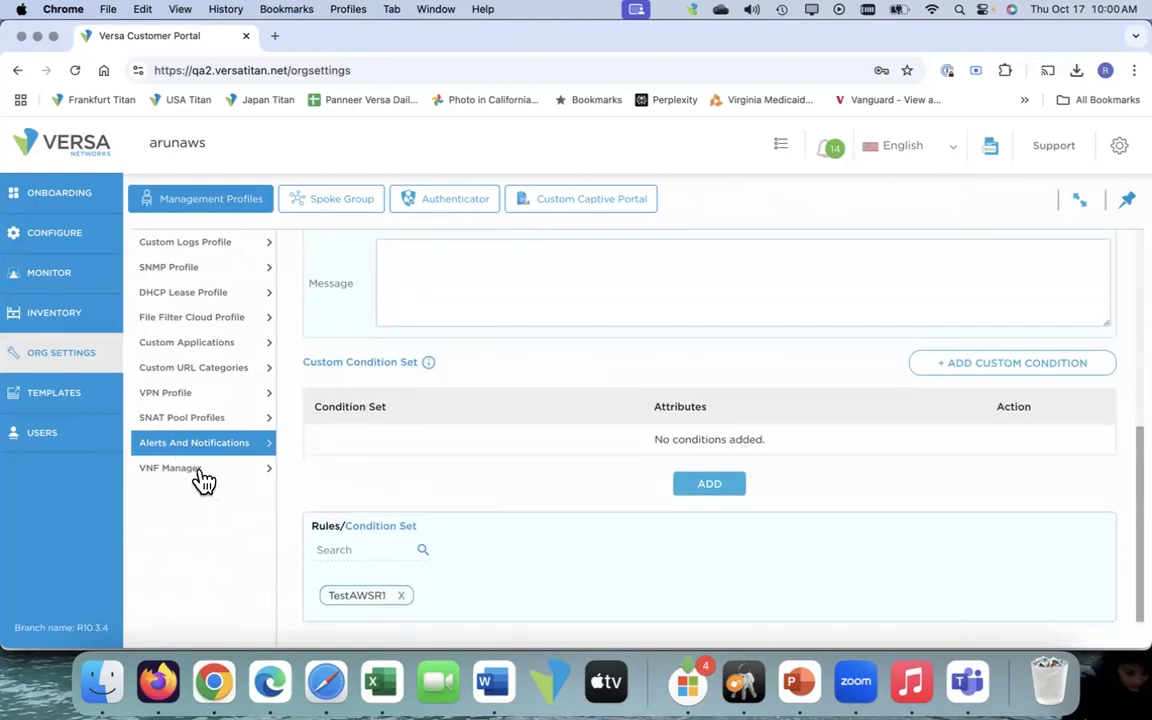
click(203, 478)
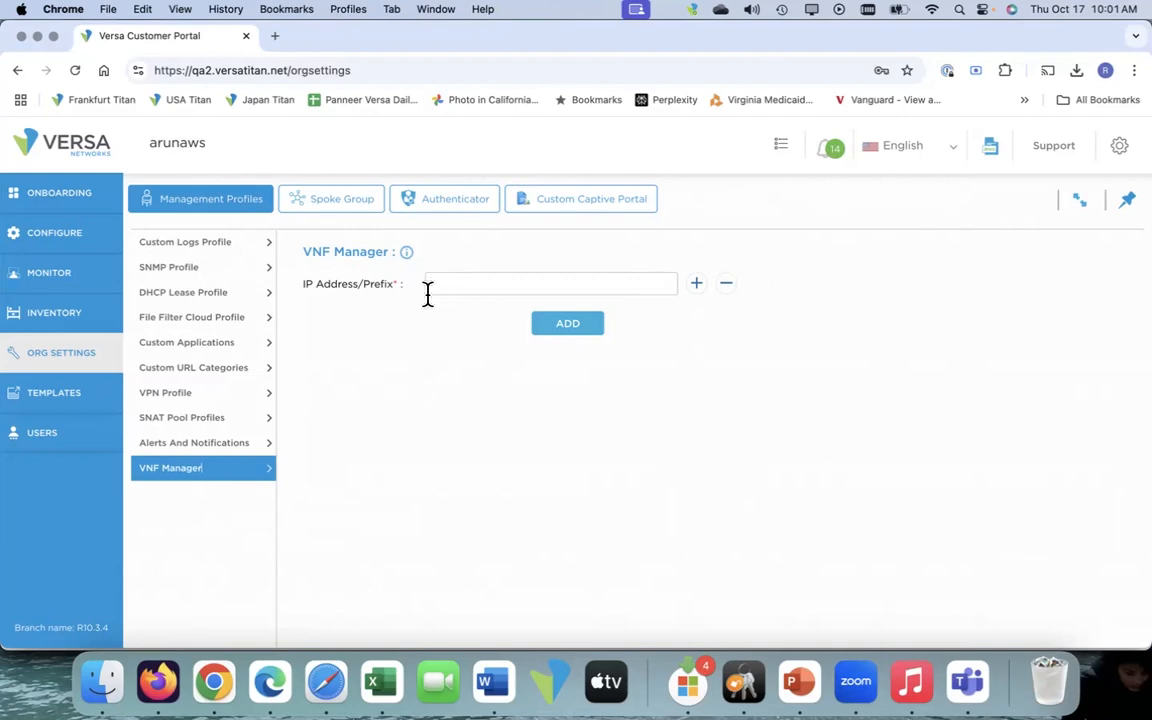
Look at the AWSDEV and default device template configurations, and check which devices use the AWSDEV template
click(68, 403)
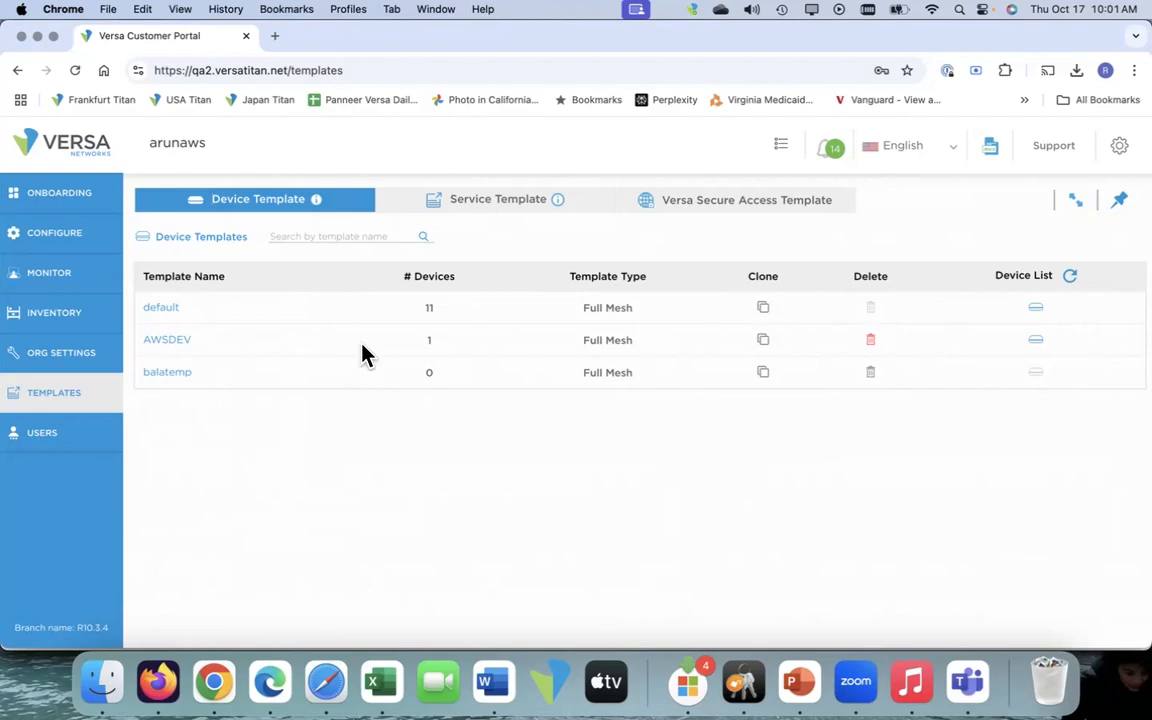
click(165, 343)
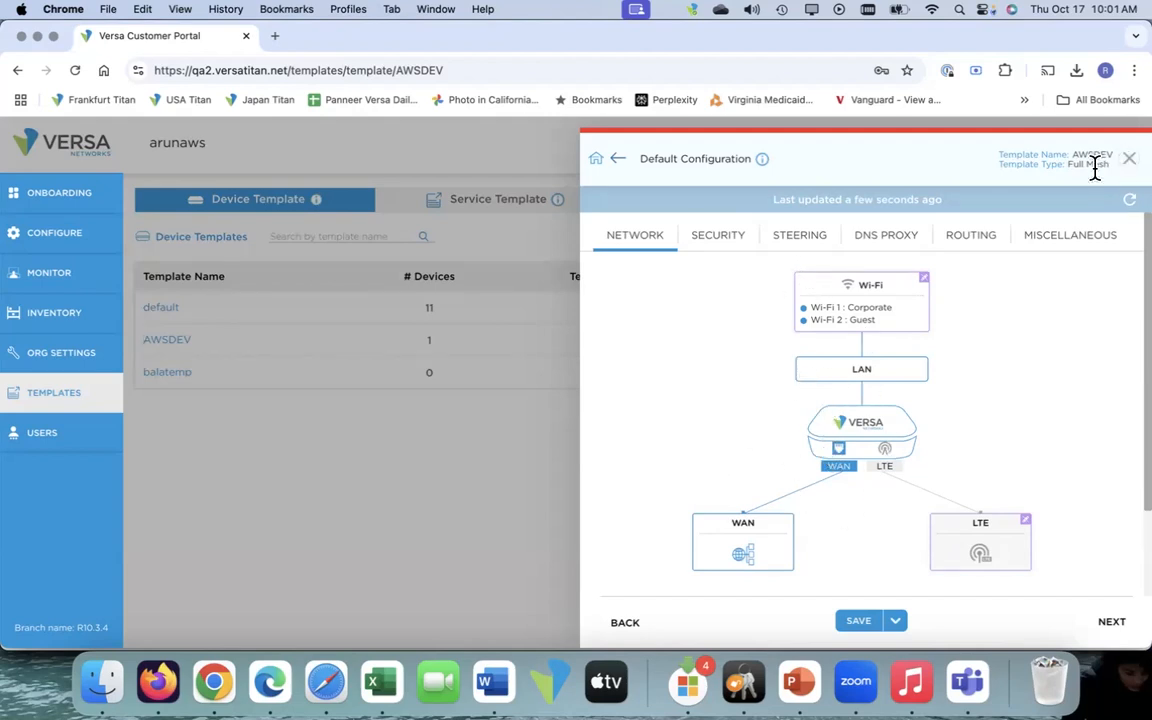
click(617, 160)
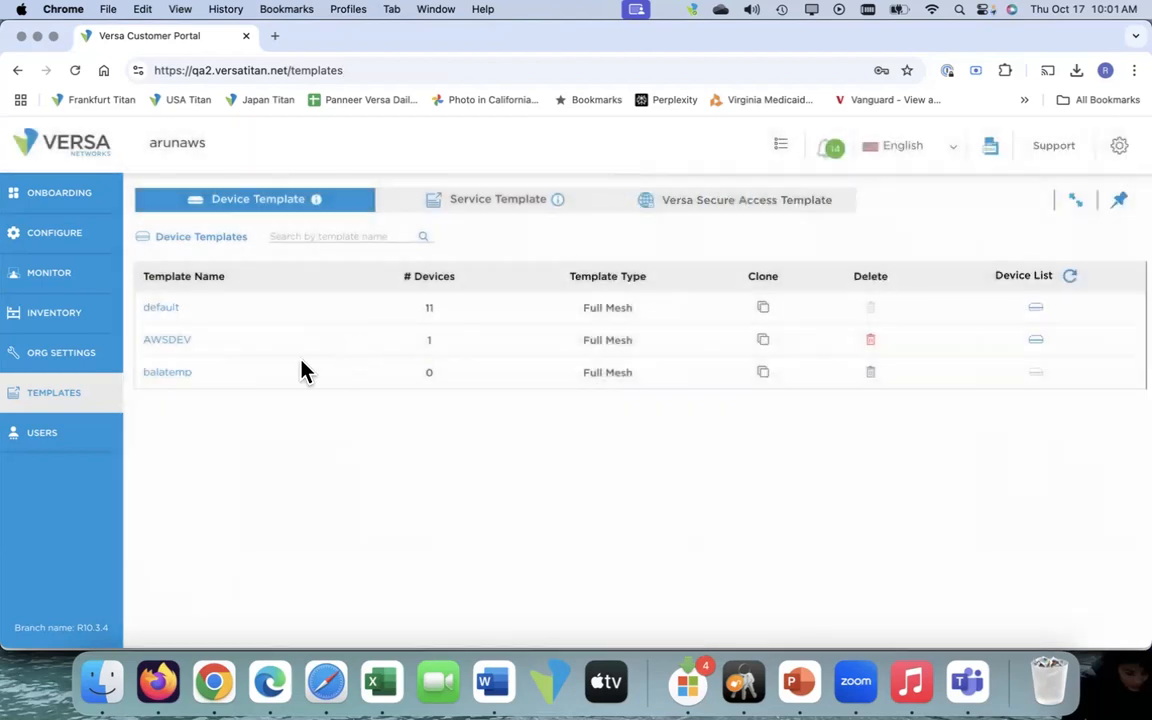
click(167, 311)
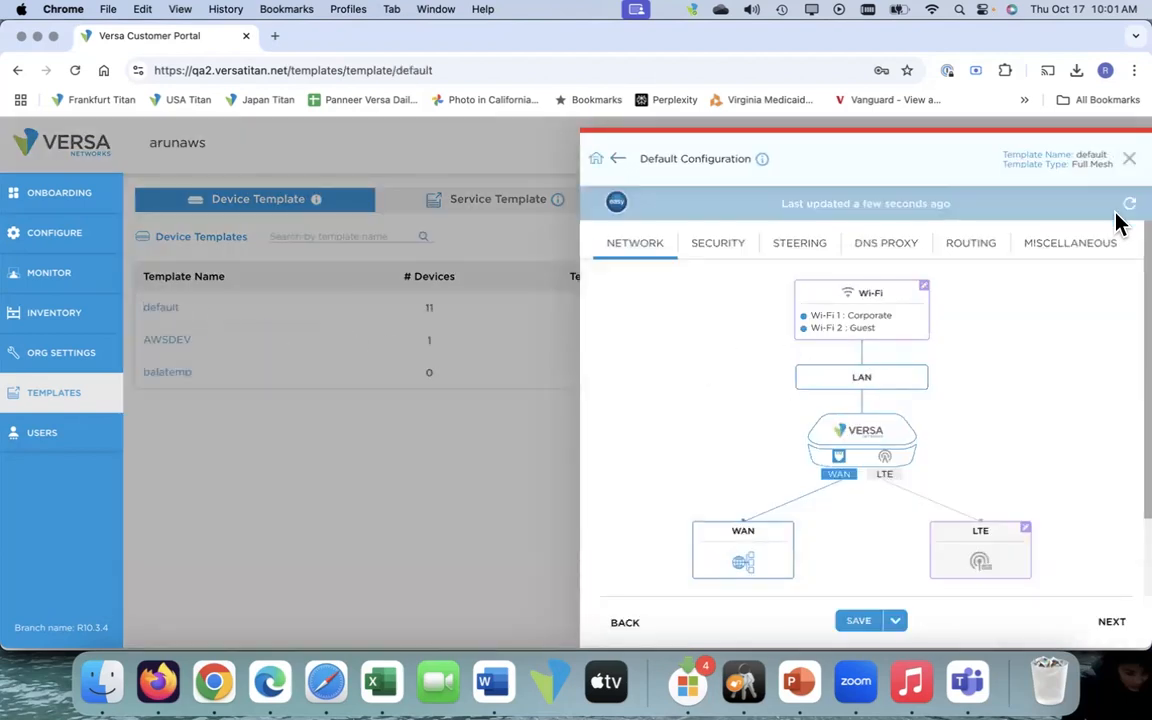
click(1127, 161)
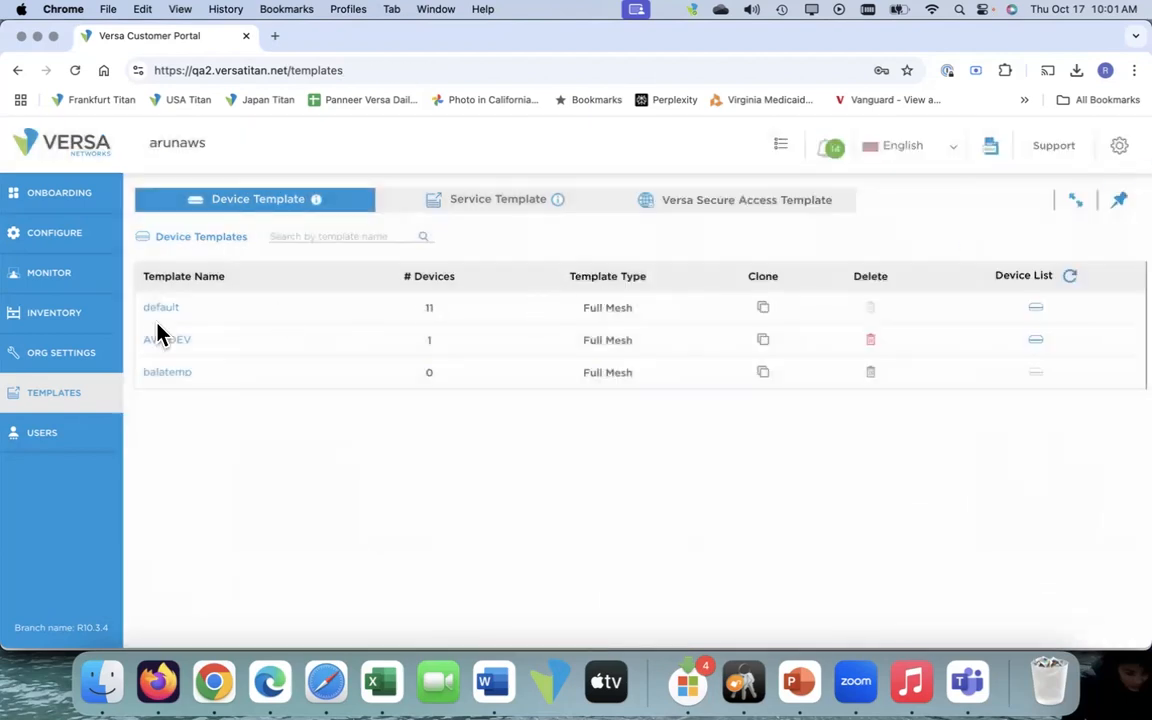
click(1036, 340)
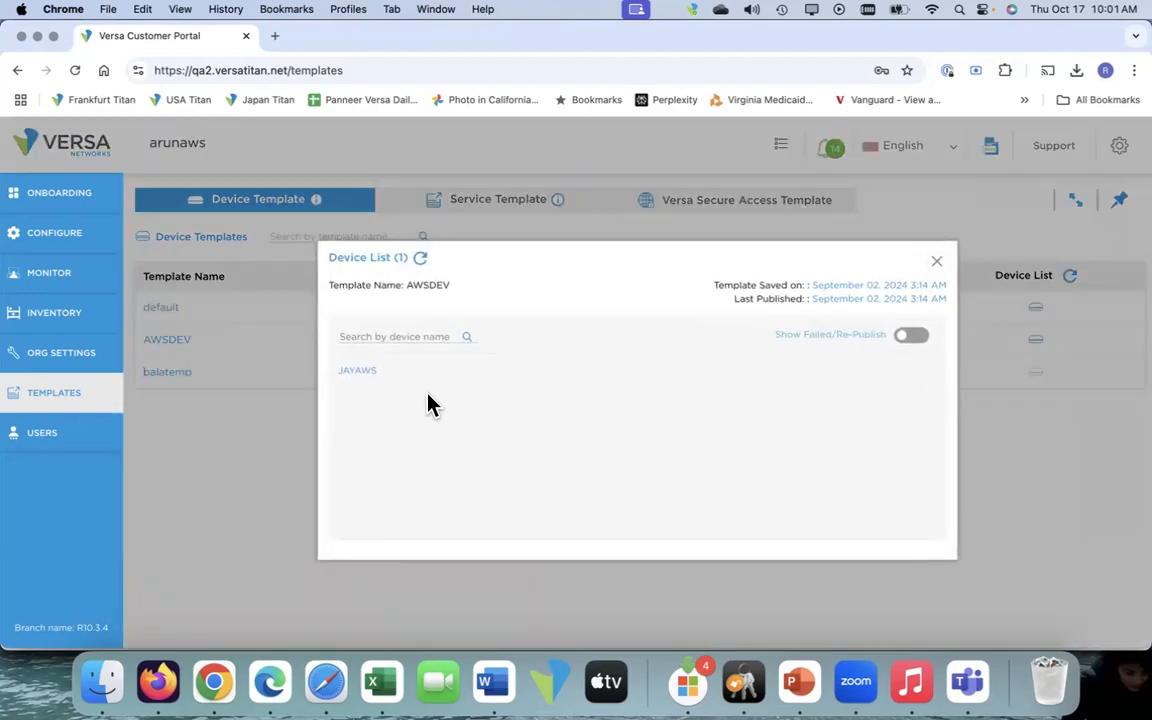
click(936, 264)
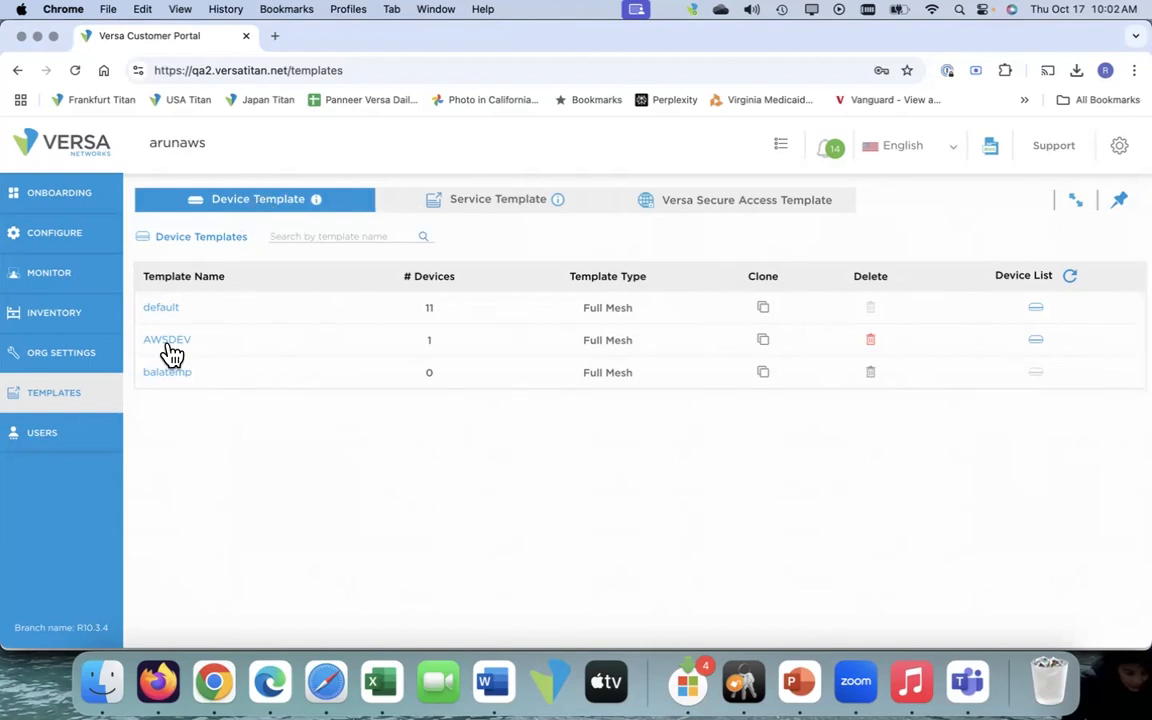
View the firewall rules in the default service template's security policy, and close the template
click(501, 200)
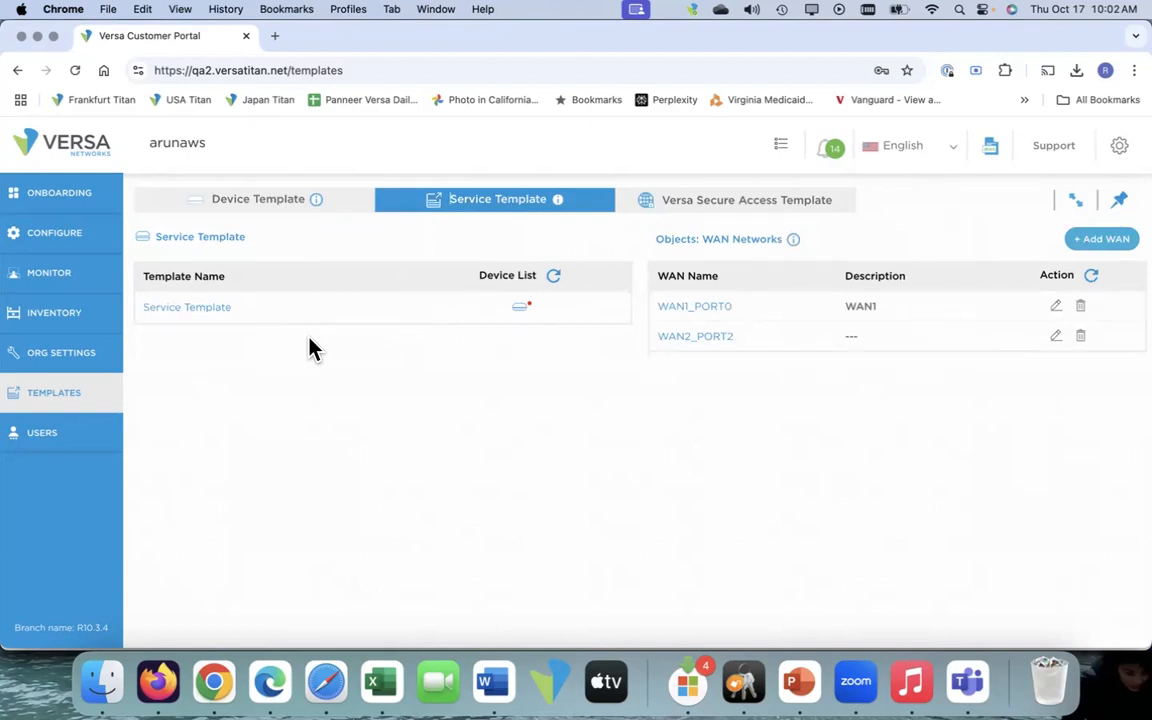
click(215, 307)
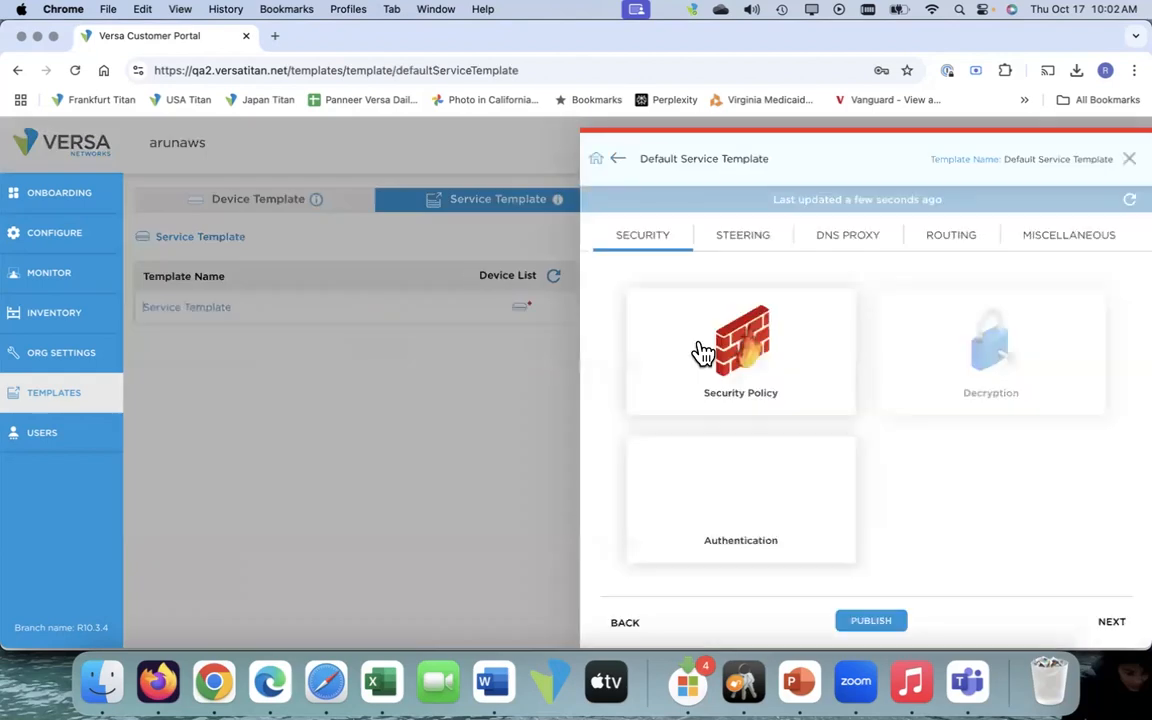
click(748, 343)
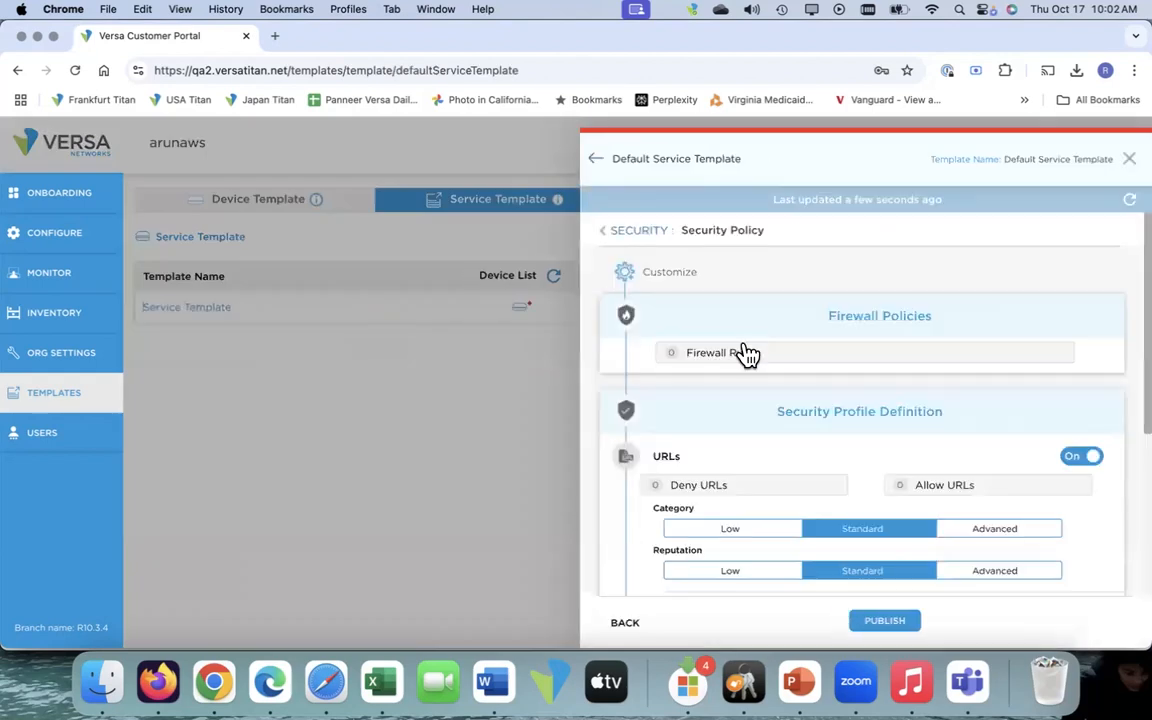
click(740, 355)
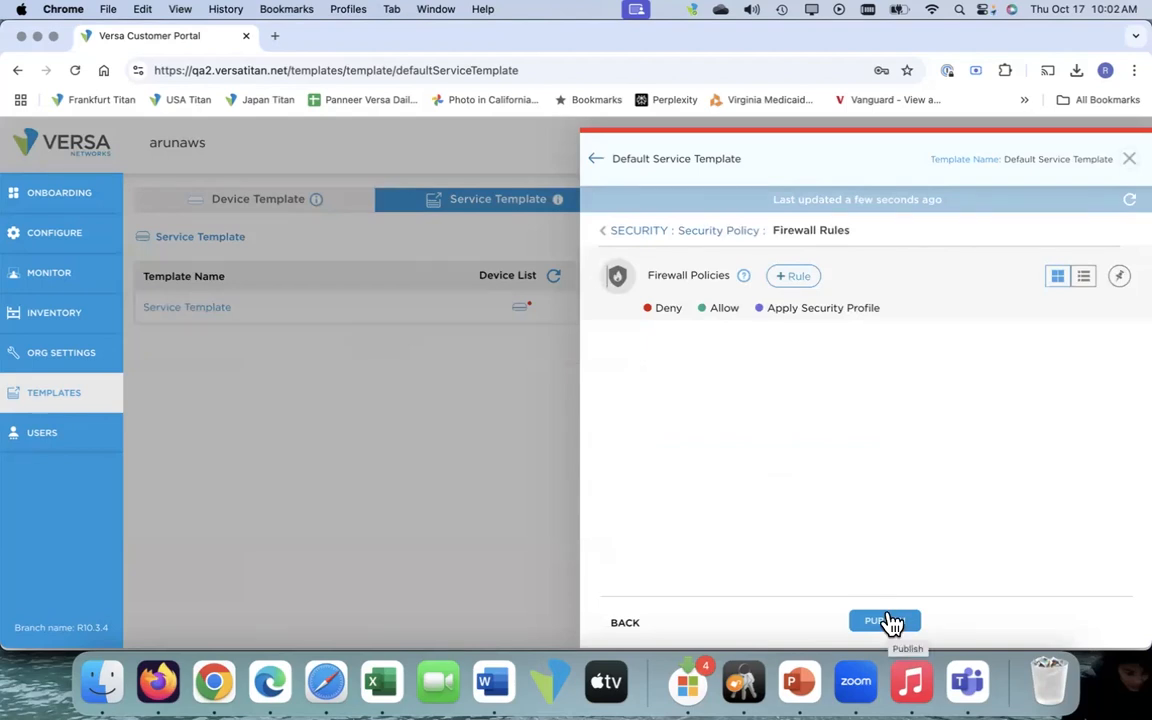
click(1128, 160)
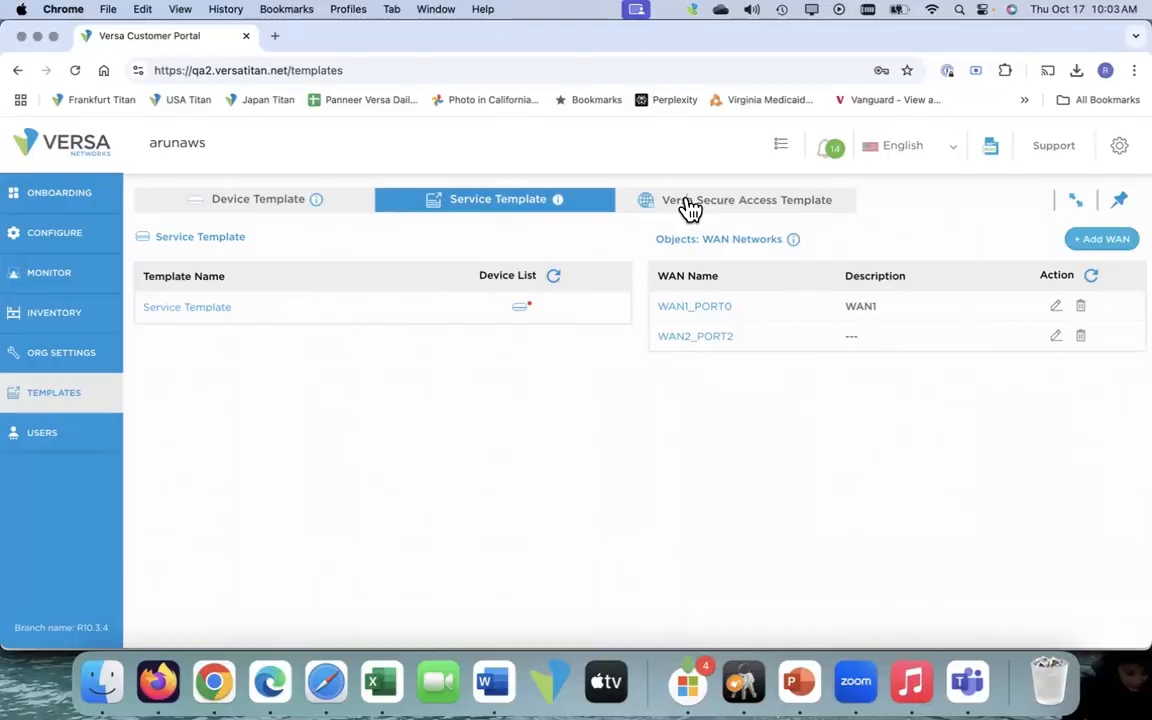
Look at the Mac OS download versions of the Versa Secure Client in the secure access template, and close without downloading
click(690, 208)
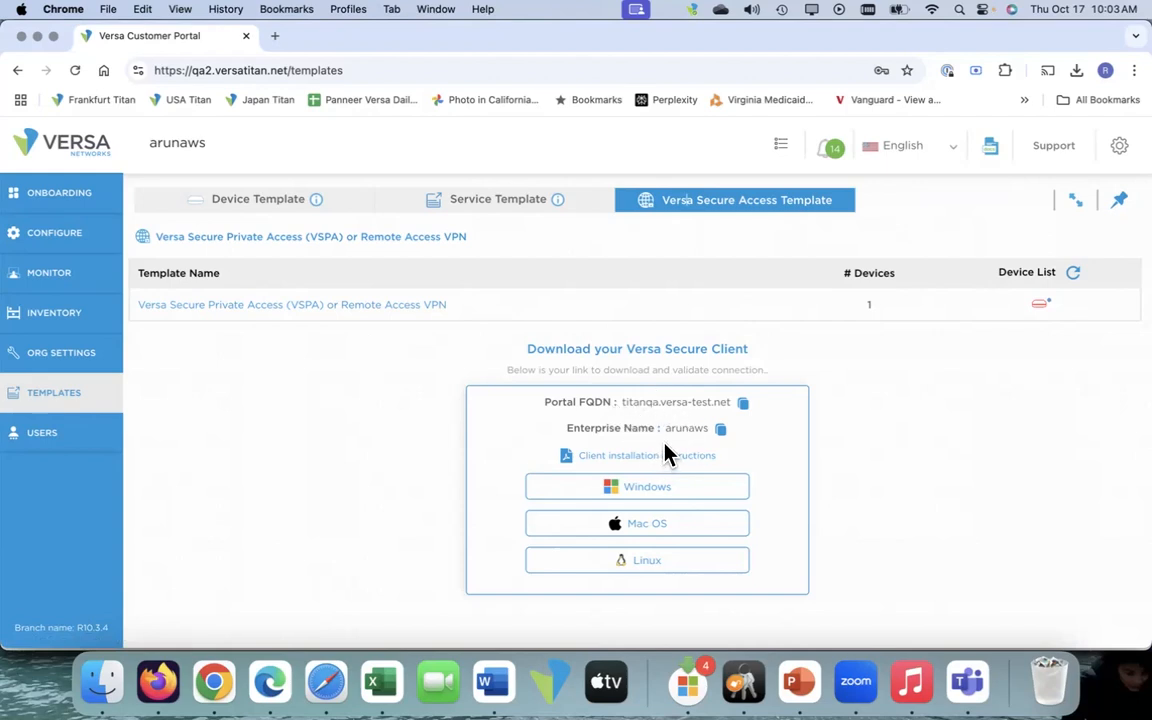
click(676, 528)
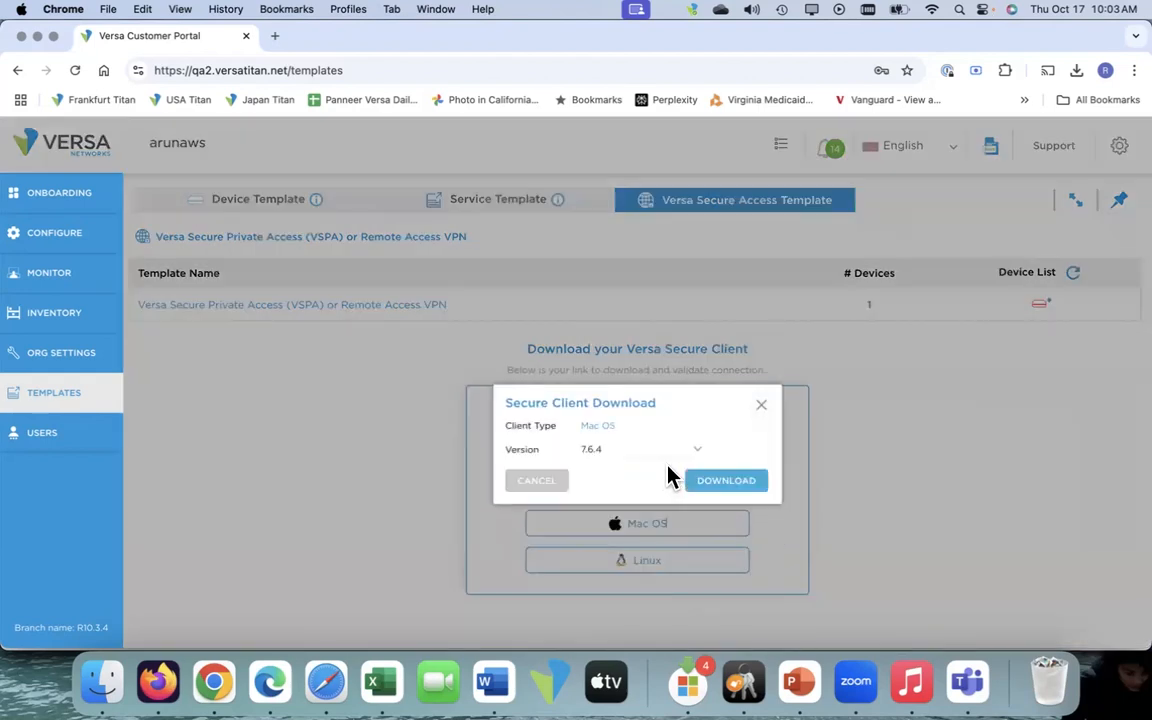
click(698, 451)
click(736, 441)
click(763, 406)
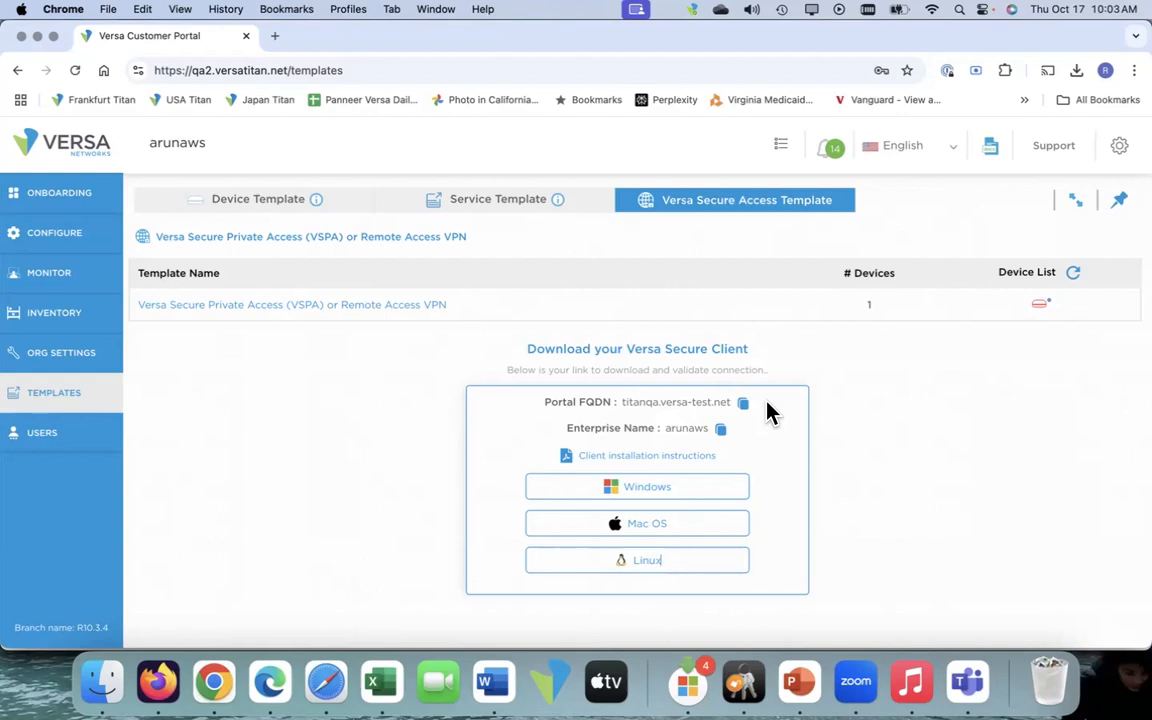
Open the Versa Secure Private Access template and view the client control settings, including the VSPA Only note for TWAMP
click(275, 305)
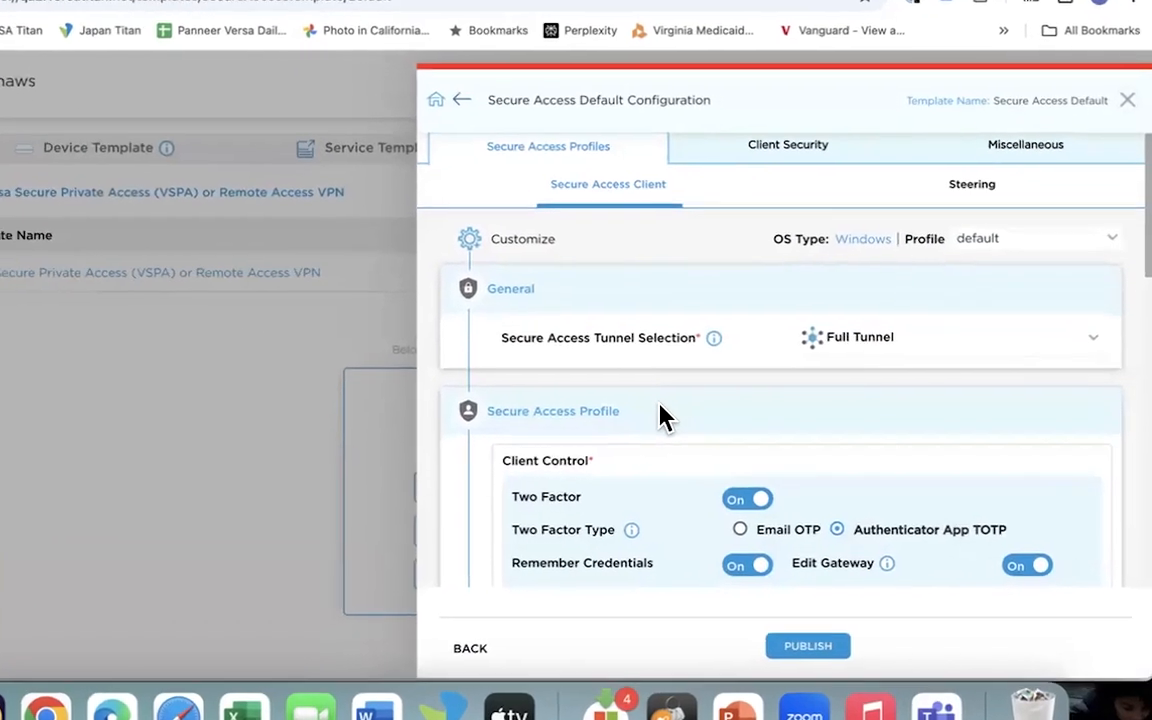
scroll(740, 418, down, 3)
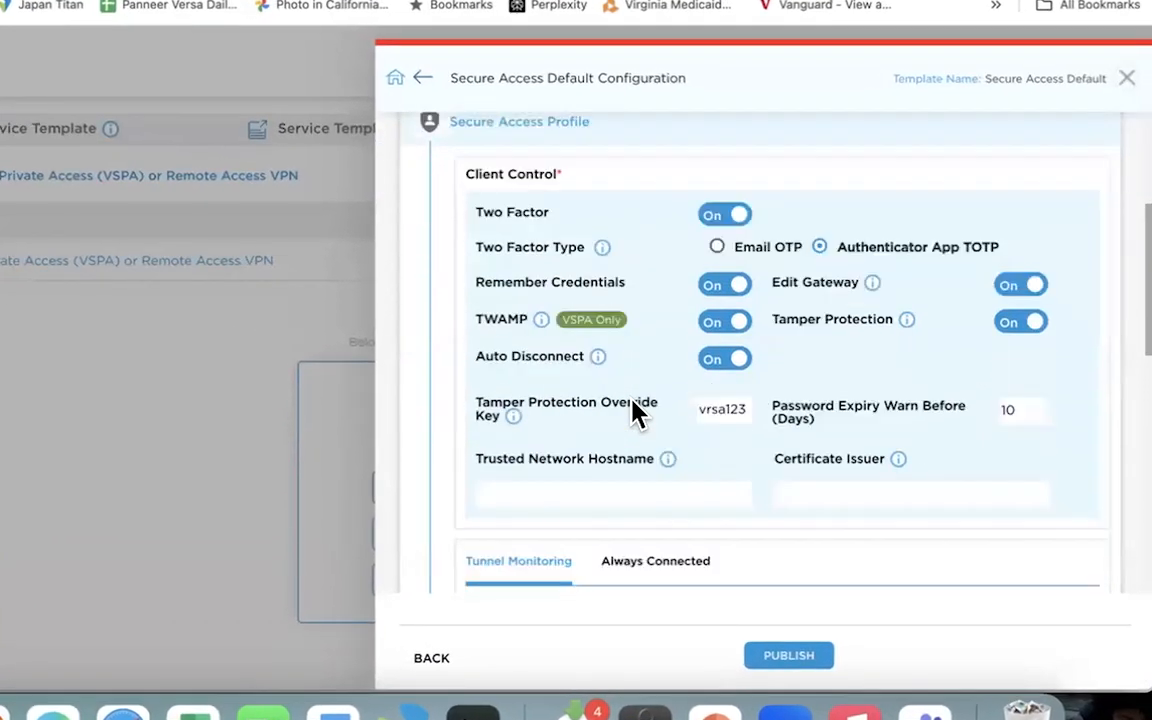
mouse_move(582, 328)
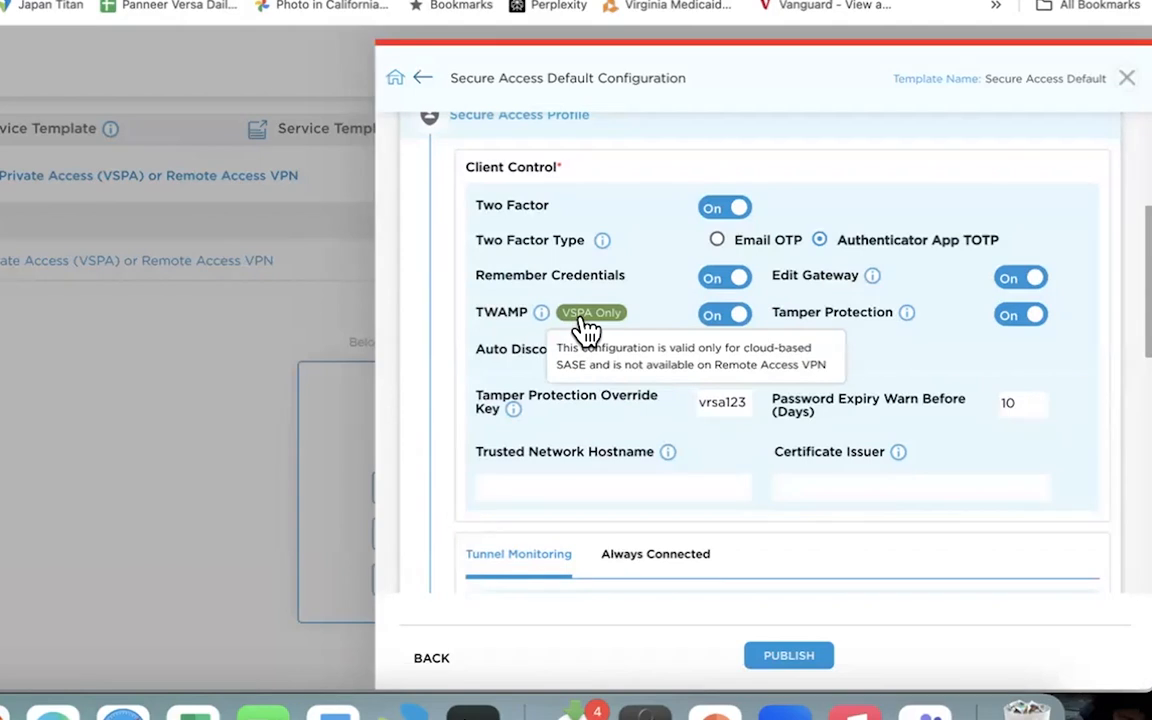
scroll(688, 332, up, 3)
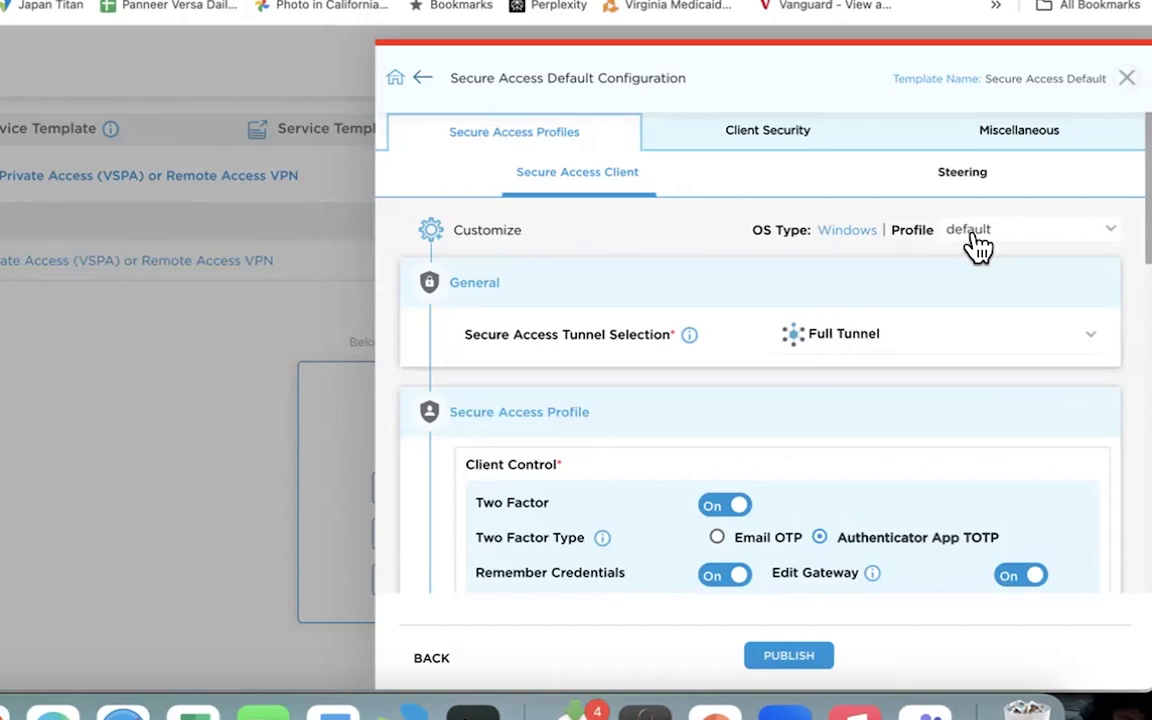
Look through the Secure Access Client profile settings, from tunnel monitoring and private prefixes down to name servers, authenticator and VRF
scroll(880, 420, down, 5)
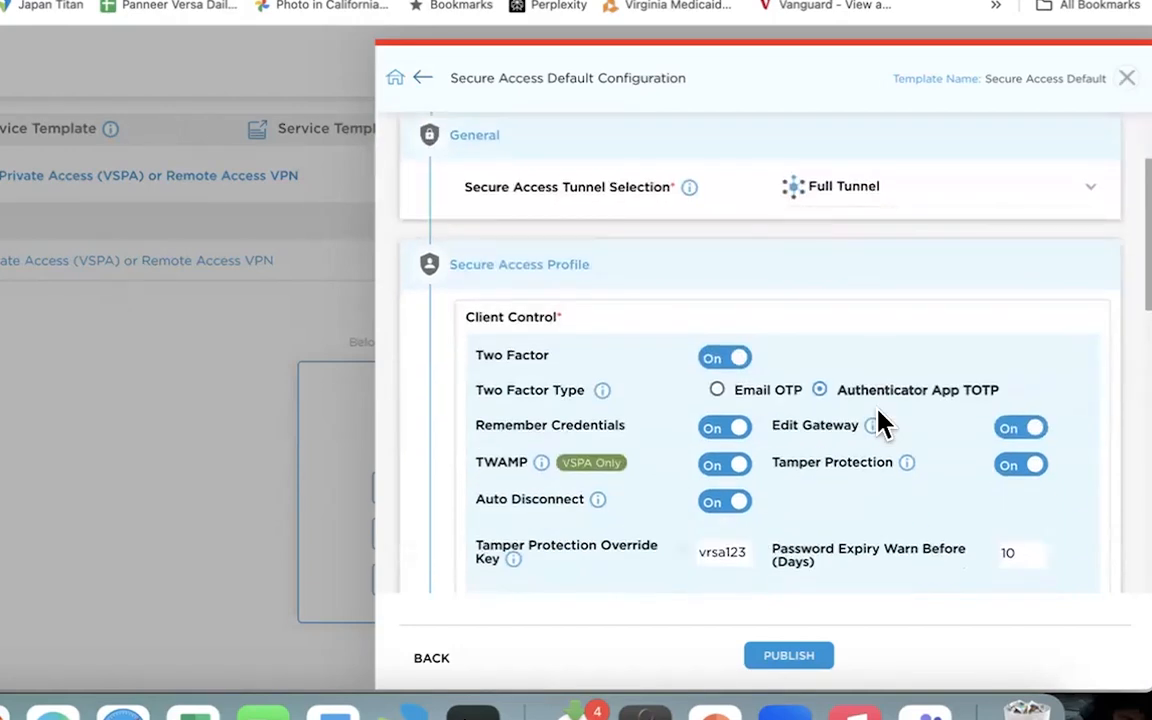
scroll(878, 418, down, 4)
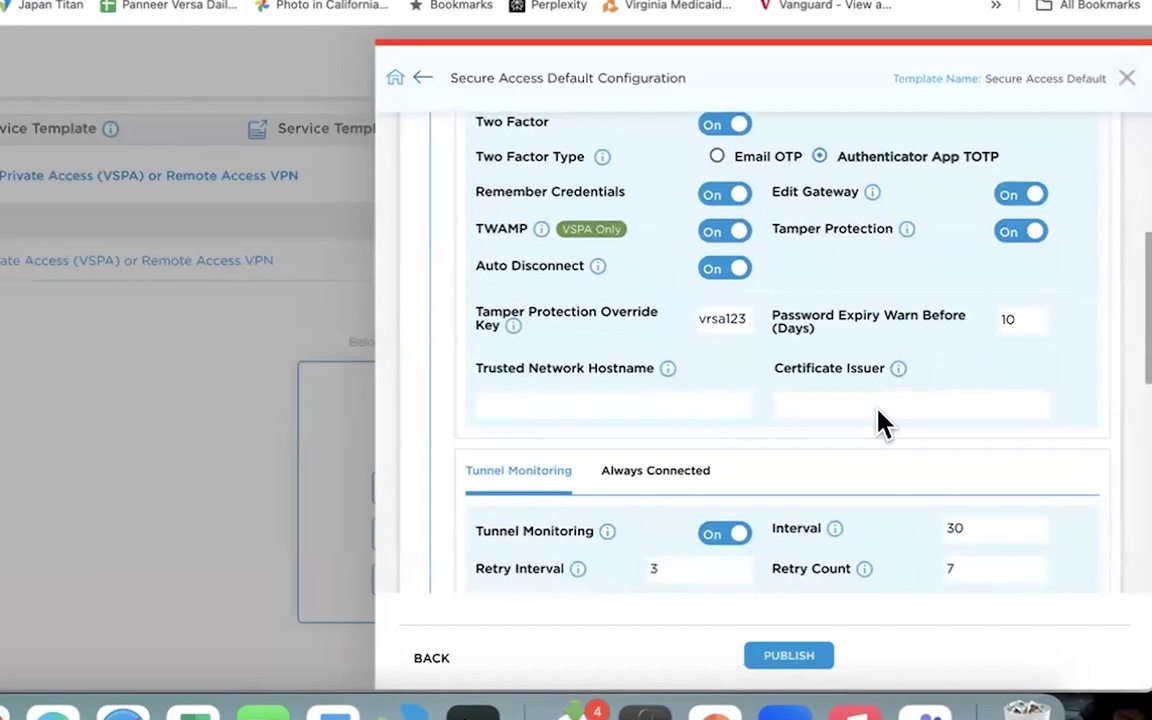
scroll(878, 409, down, 2)
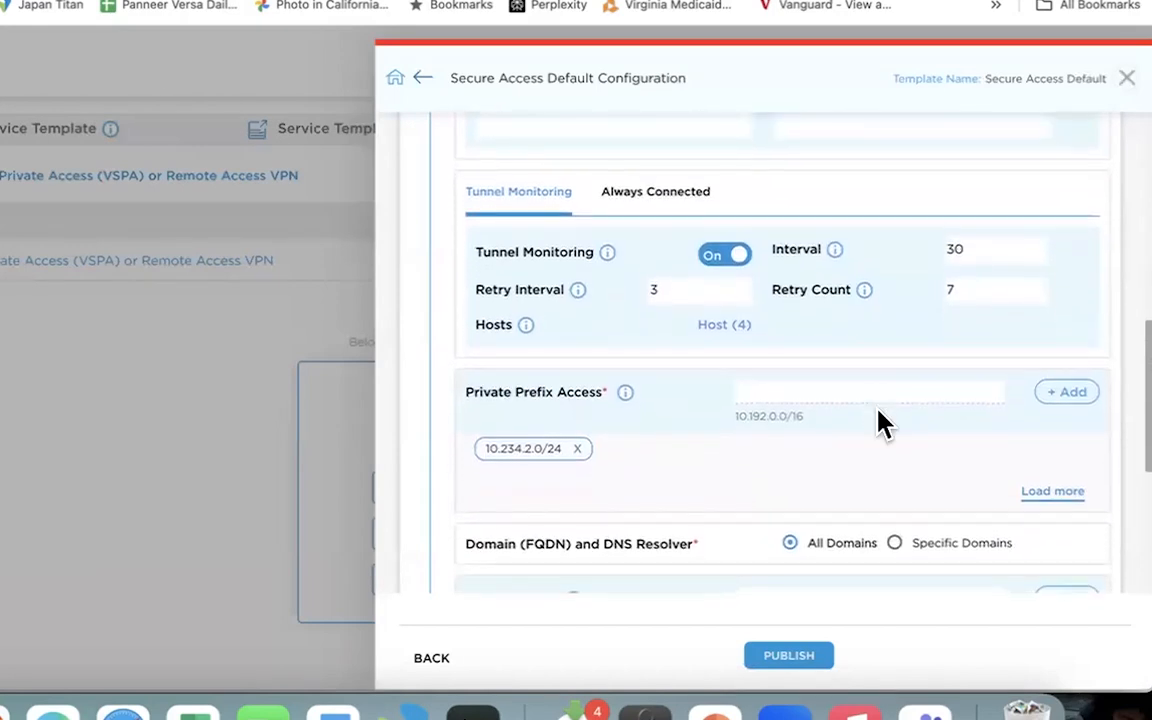
scroll(880, 423, down, 3)
scroll(584, 381, down, 3)
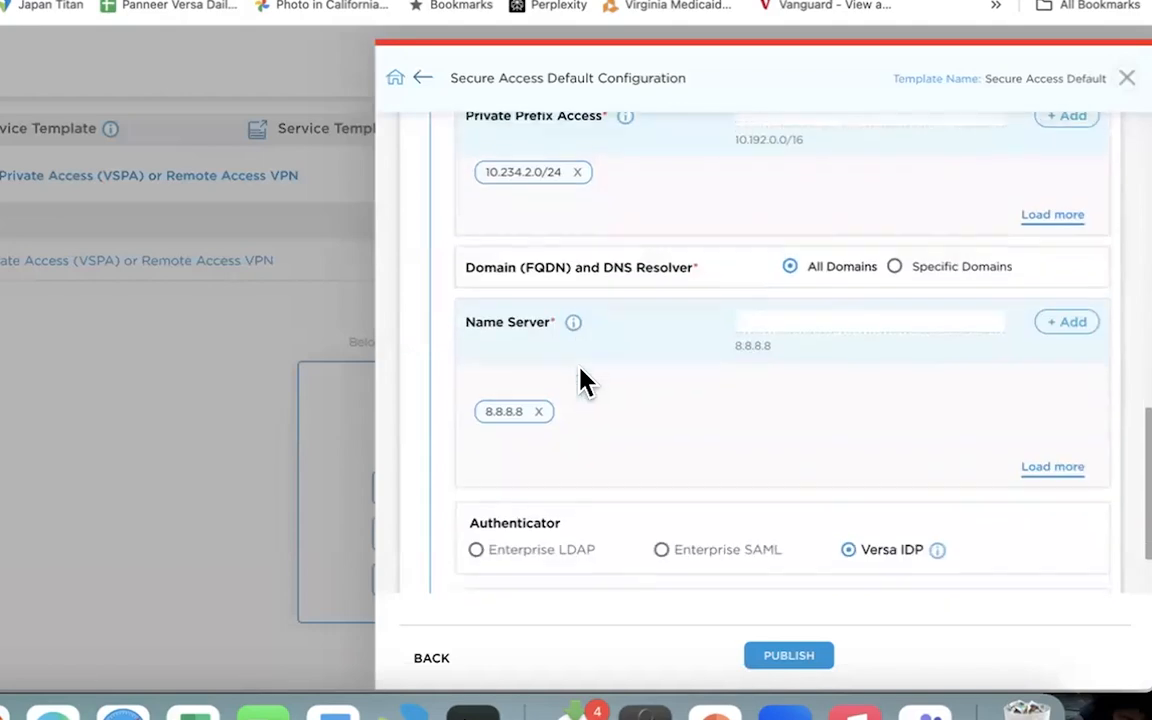
scroll(600, 330, up, 2)
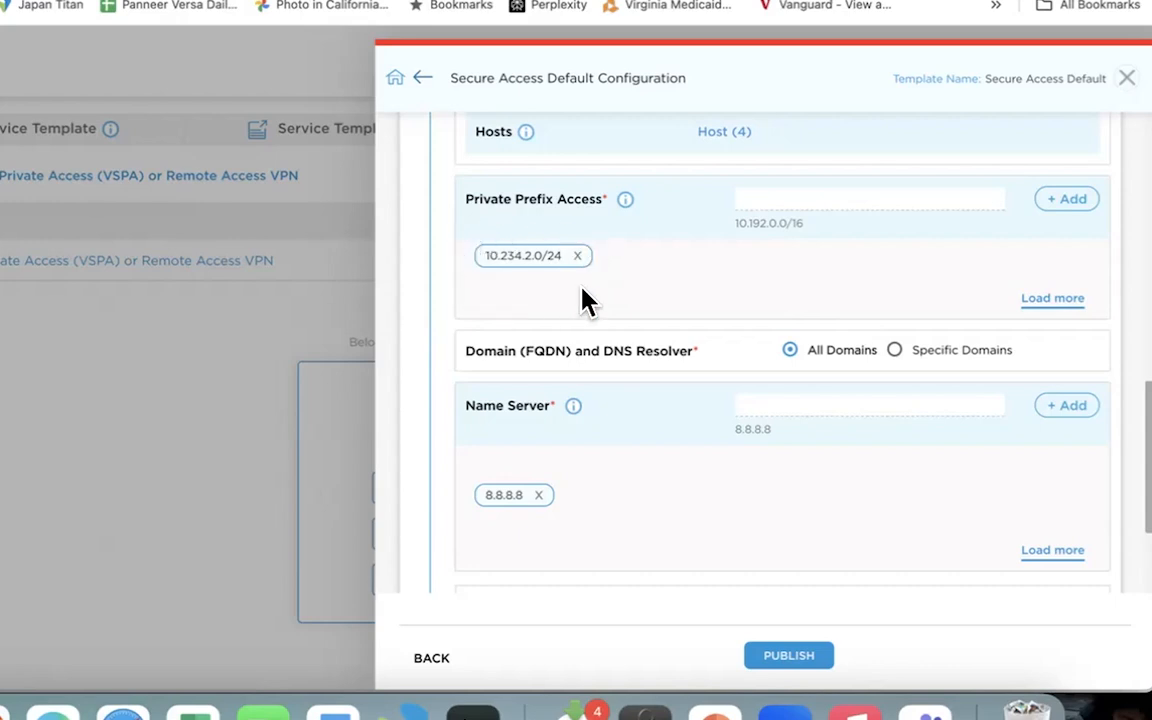
scroll(610, 458, down, 2)
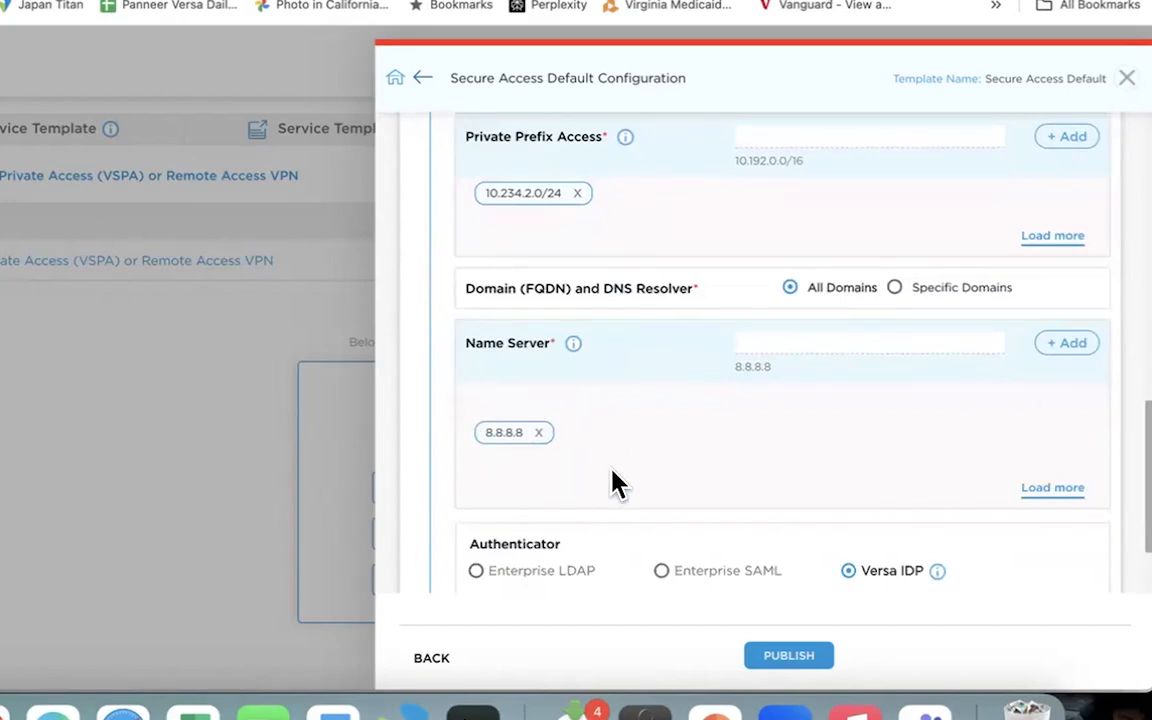
scroll(610, 481, down, 1)
scroll(615, 481, down, 3)
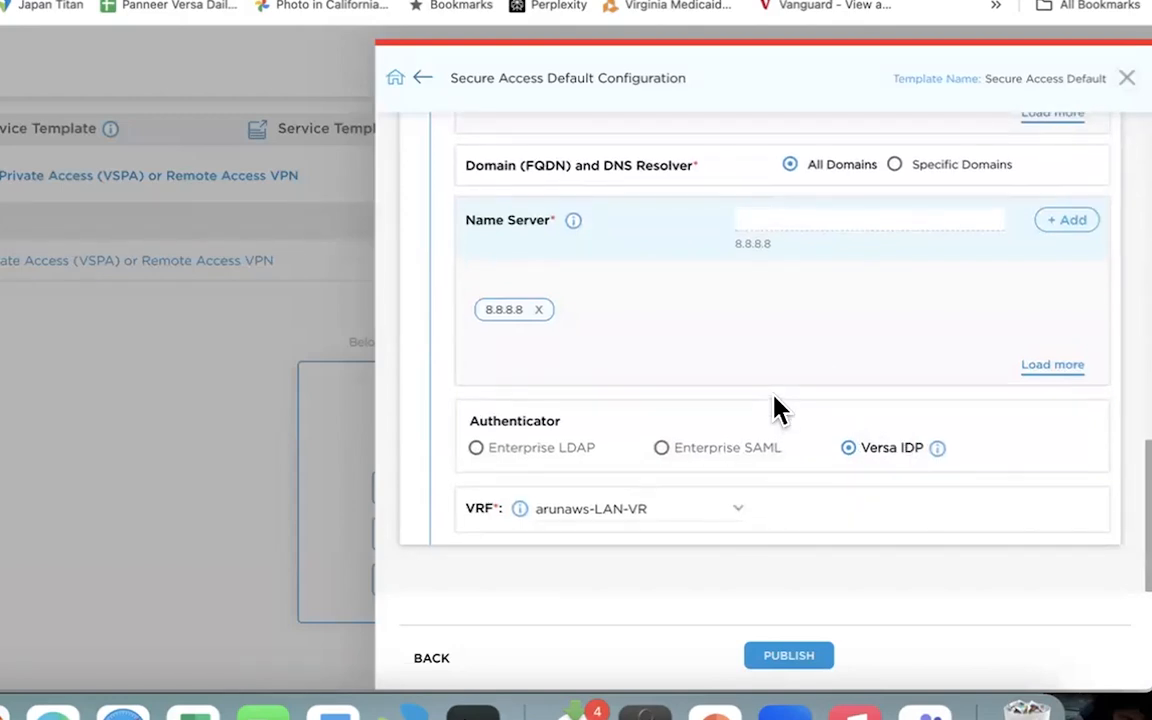
scroll(778, 408, up, 1)
scroll(776, 398, up, 6)
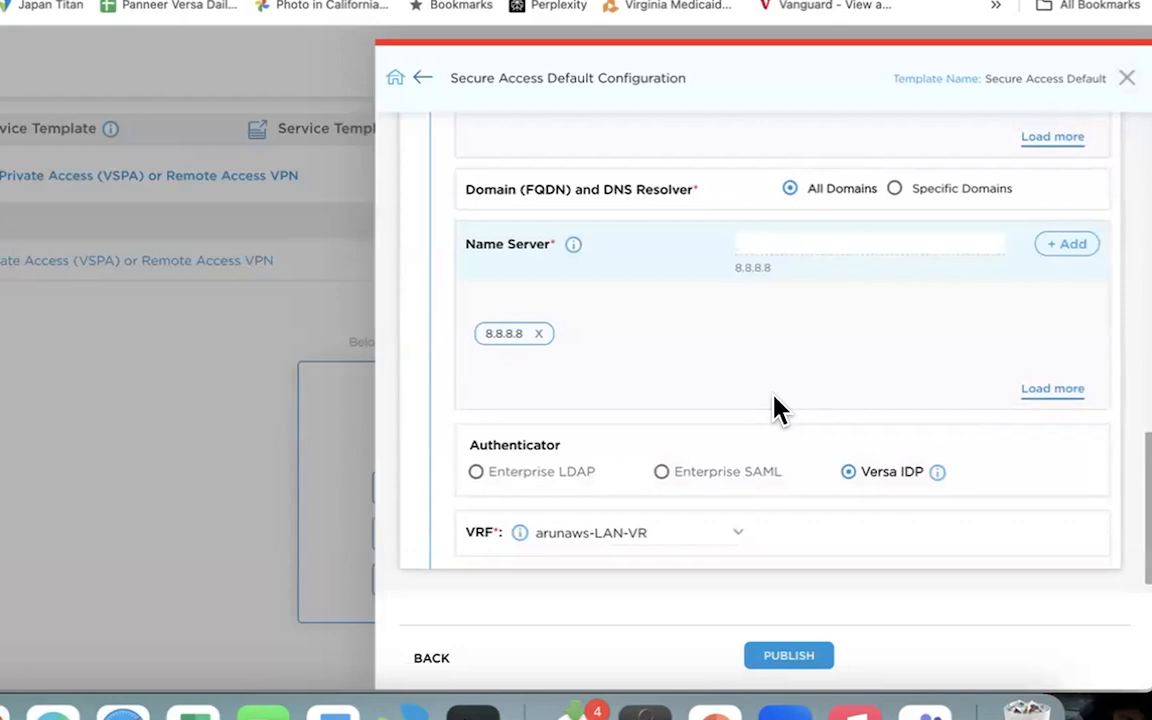
scroll(776, 402, up, 15)
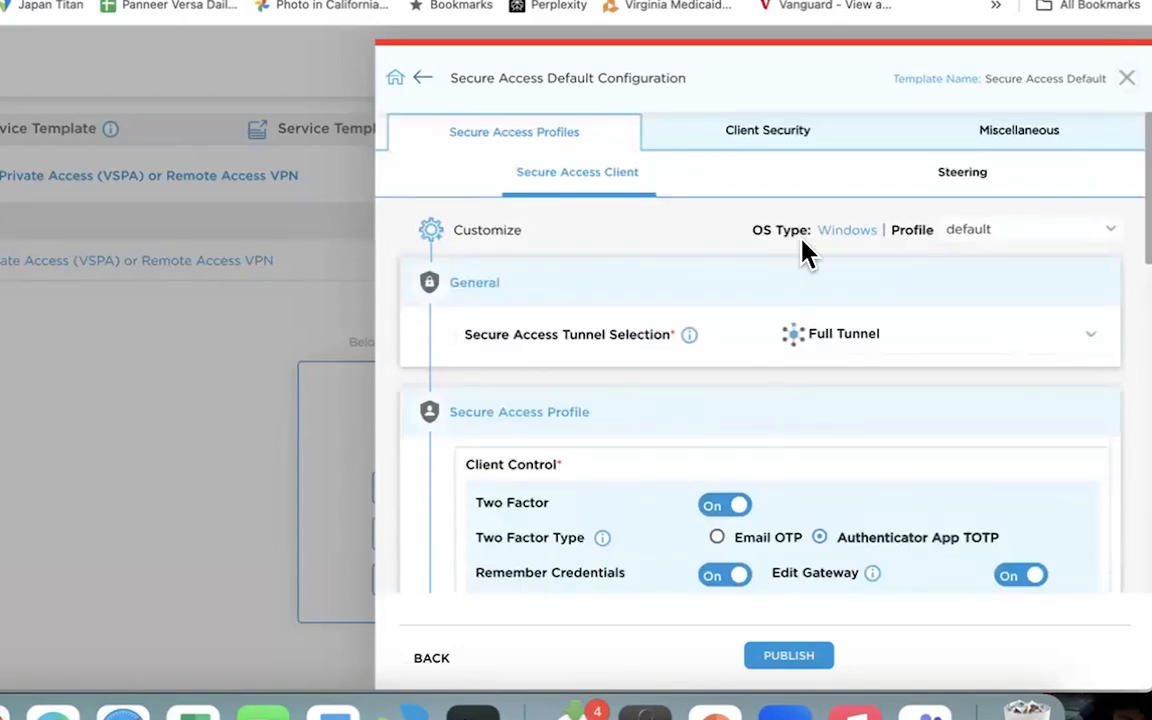
View the template's Steering, Client Security and Miscellaneous settings, and close the template without publishing
click(955, 178)
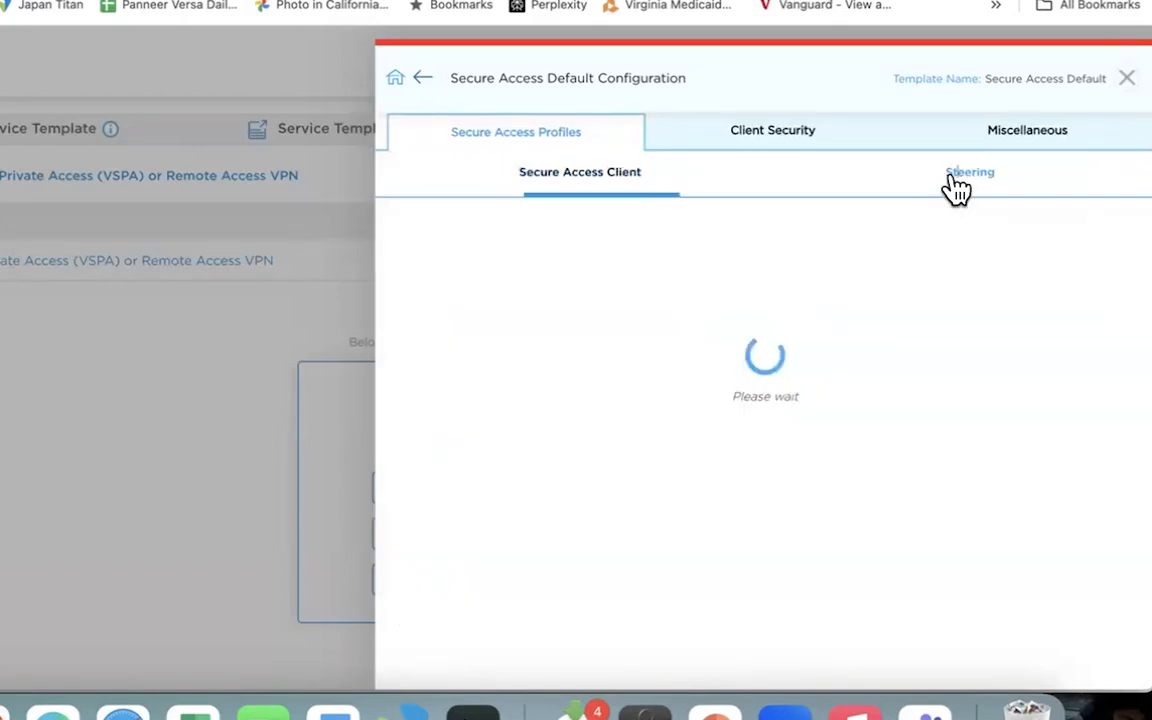
click(768, 140)
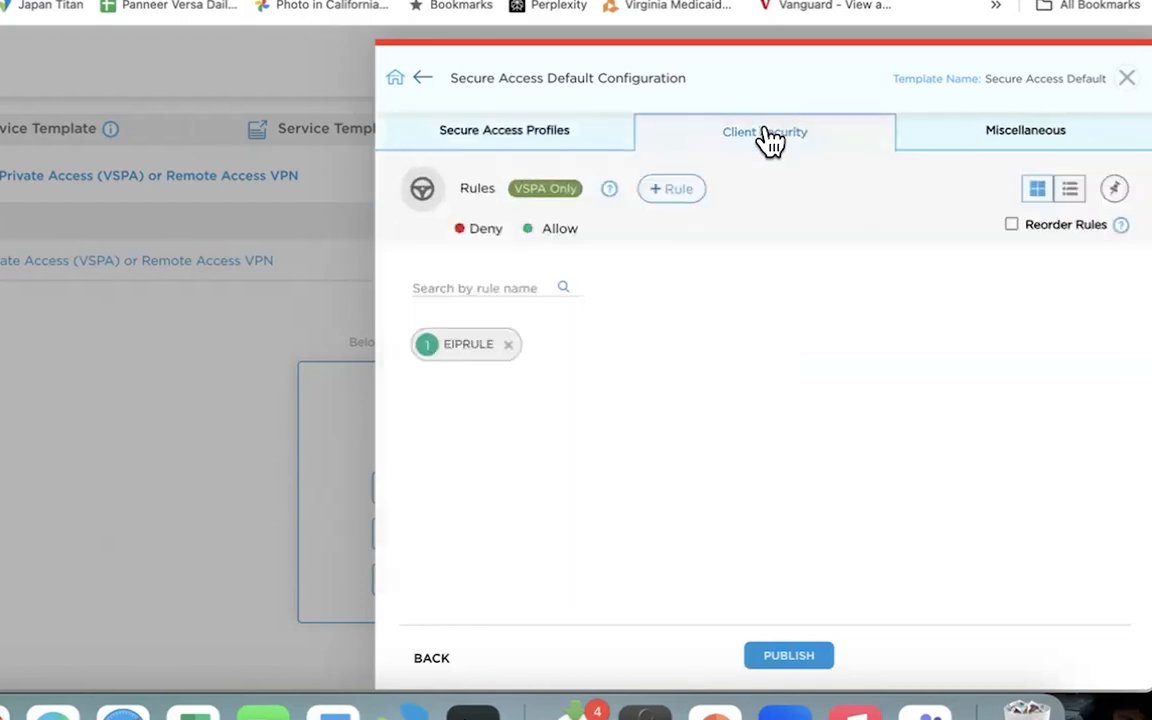
click(555, 150)
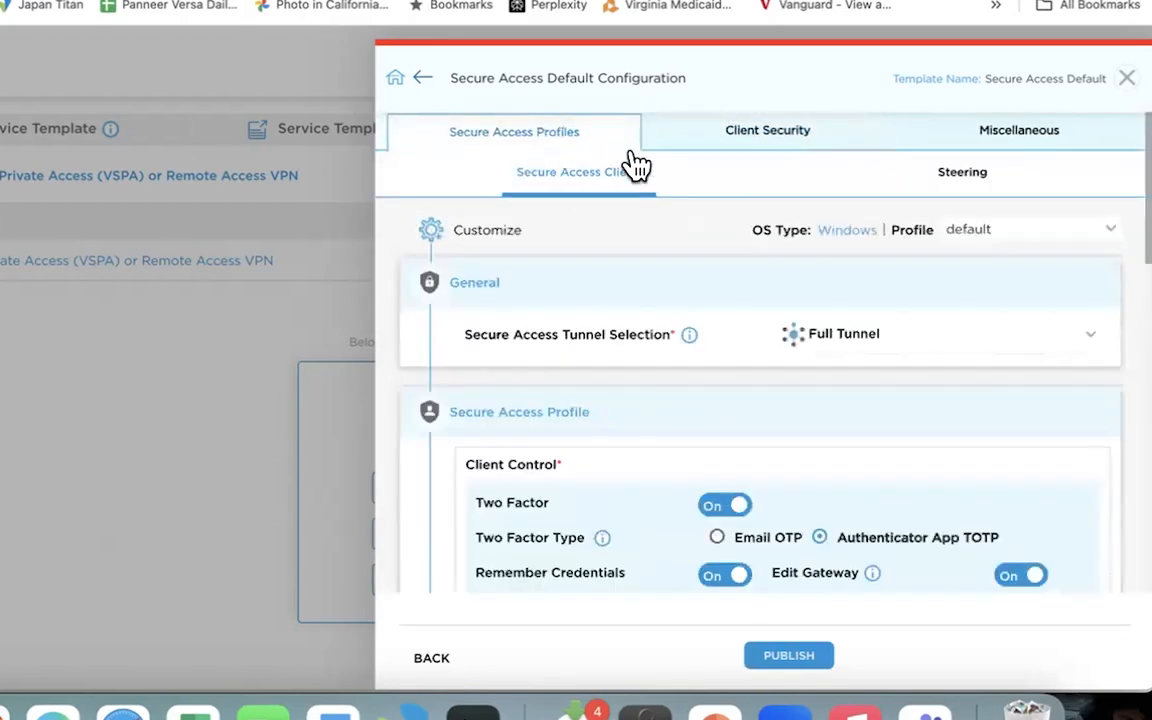
click(1025, 145)
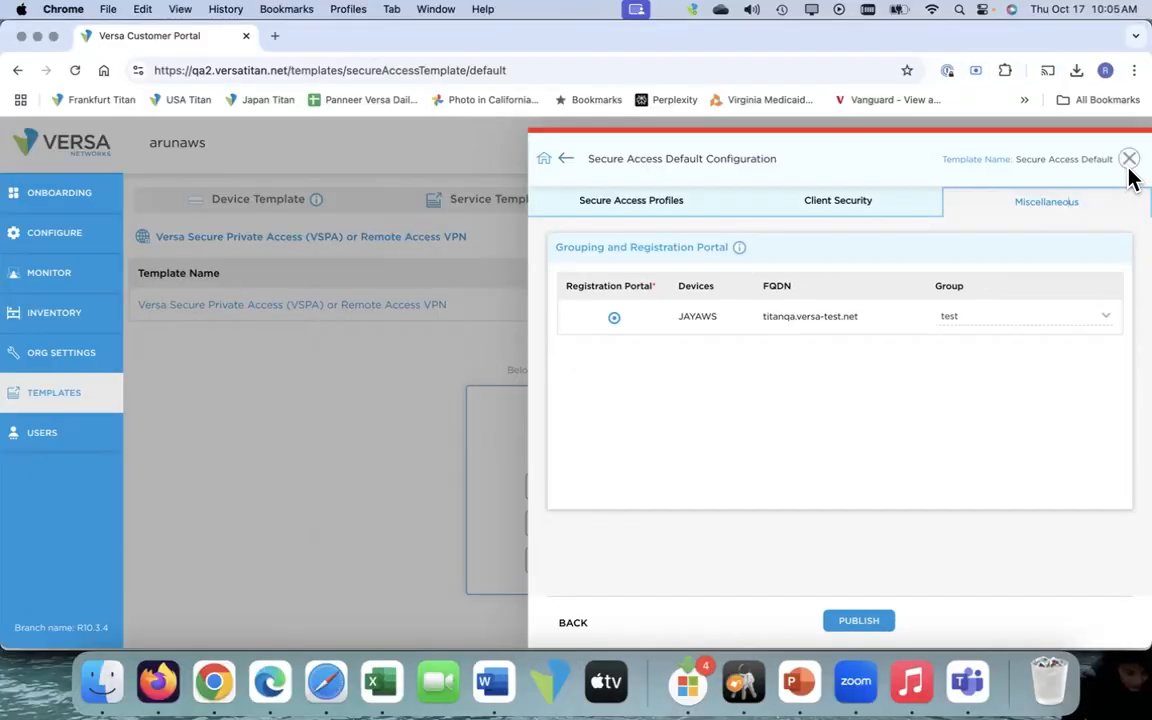
click(1128, 160)
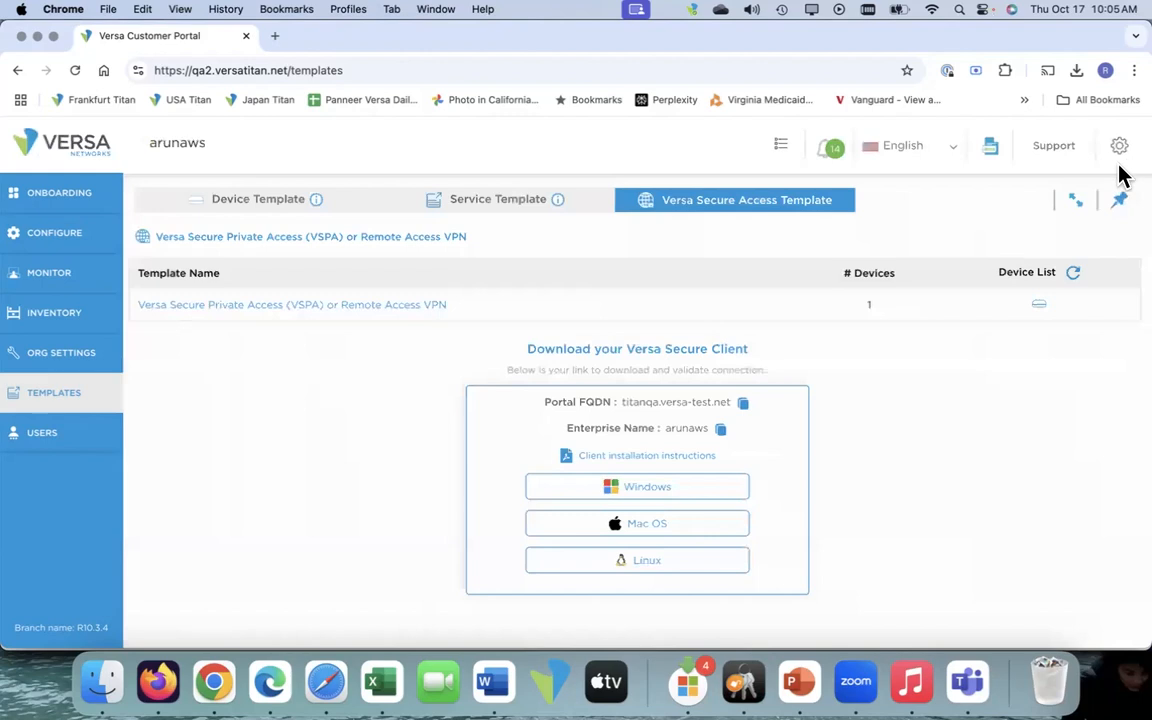
View the organization's user list and highlight the domain part of the first two users' e-mail addresses
click(42, 434)
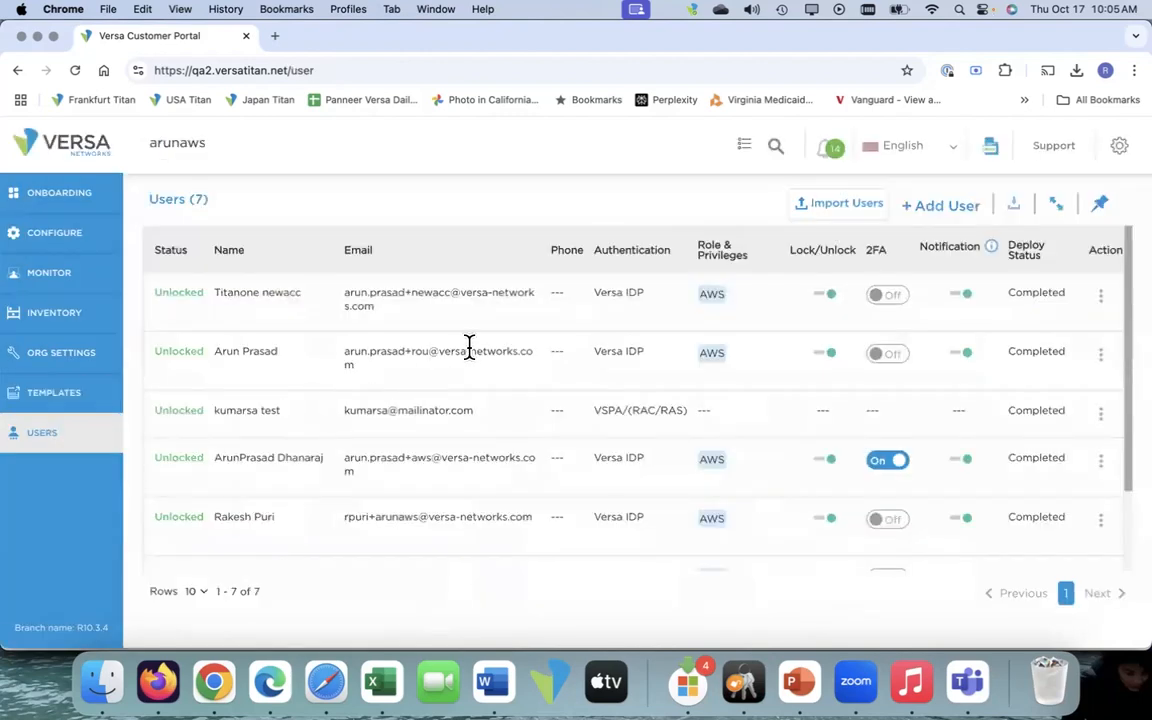
drag(438, 352, 538, 370)
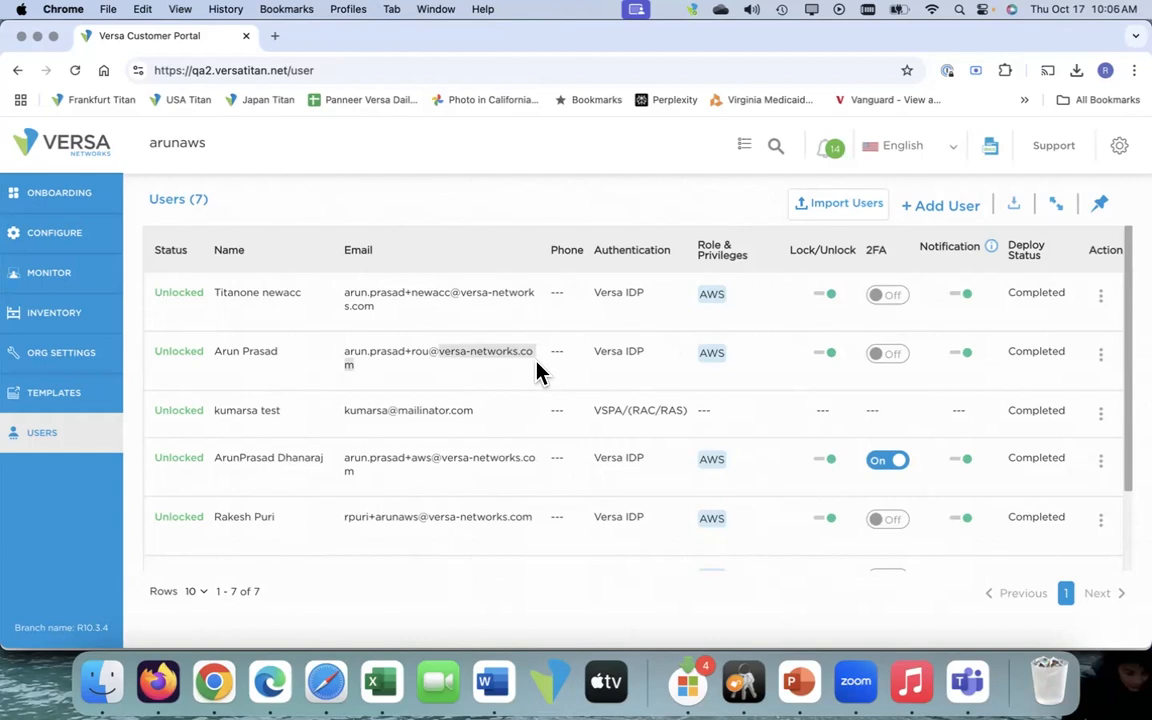
click(484, 313)
drag(461, 293, 506, 315)
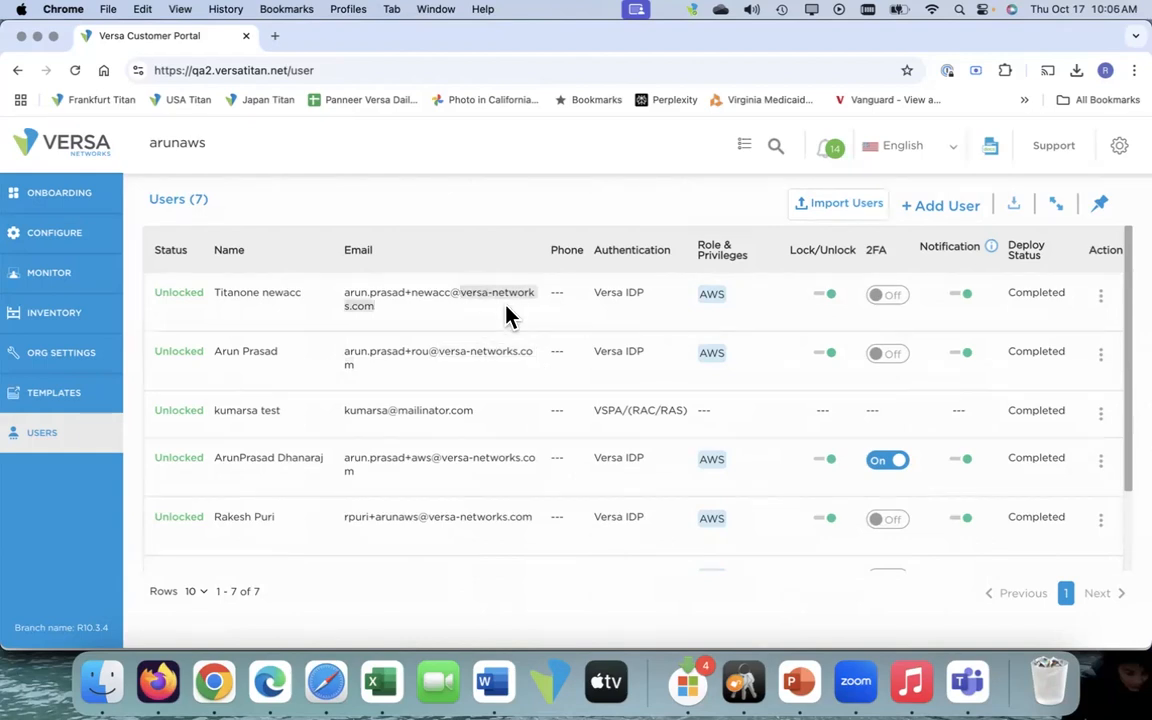
View the blank Add License form for the configured sites, close it without deploying, and return to the onboarding page
click(77, 232)
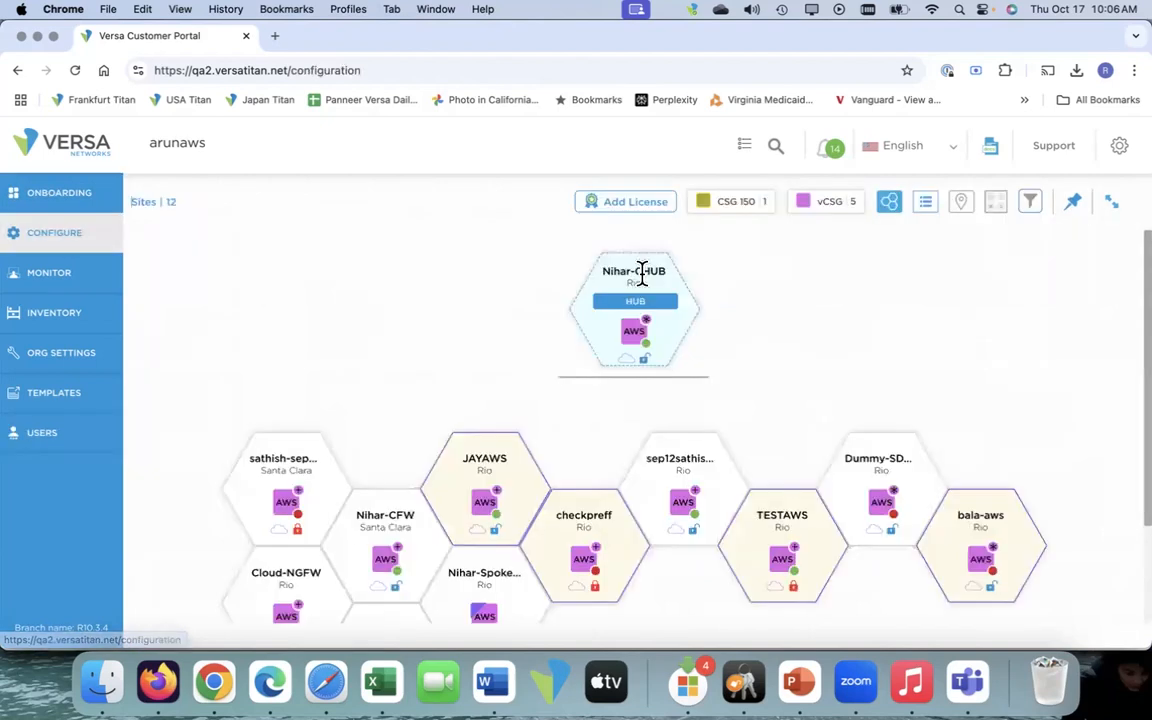
click(640, 203)
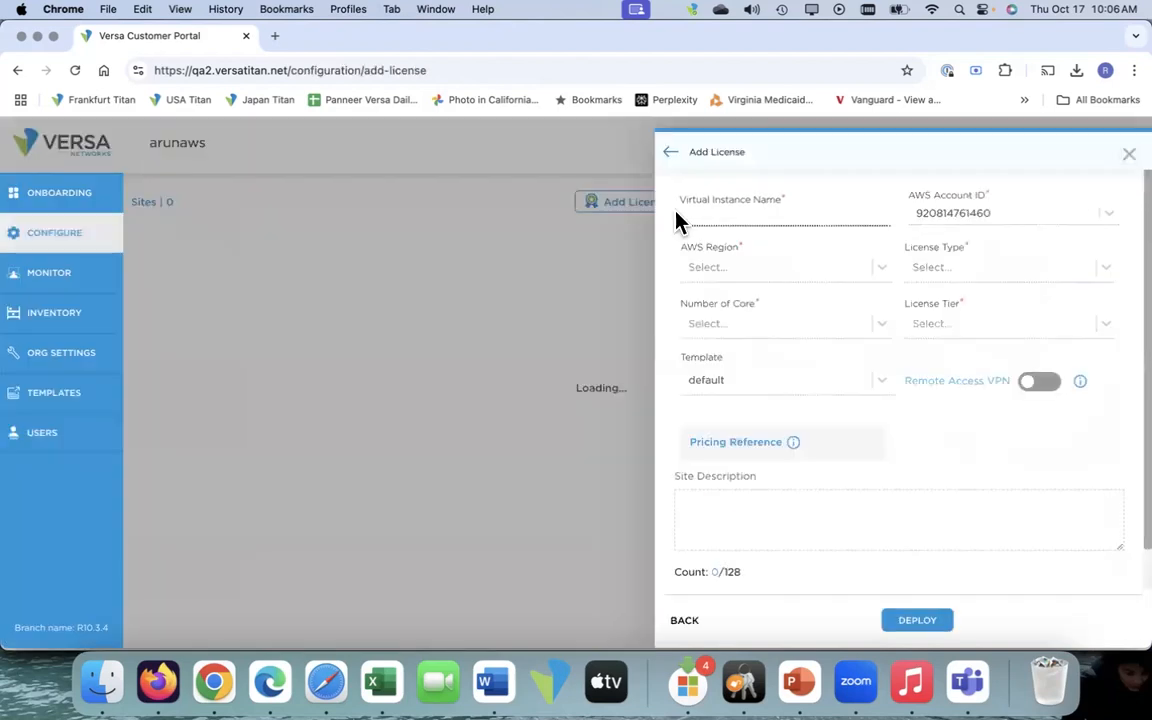
click(1125, 156)
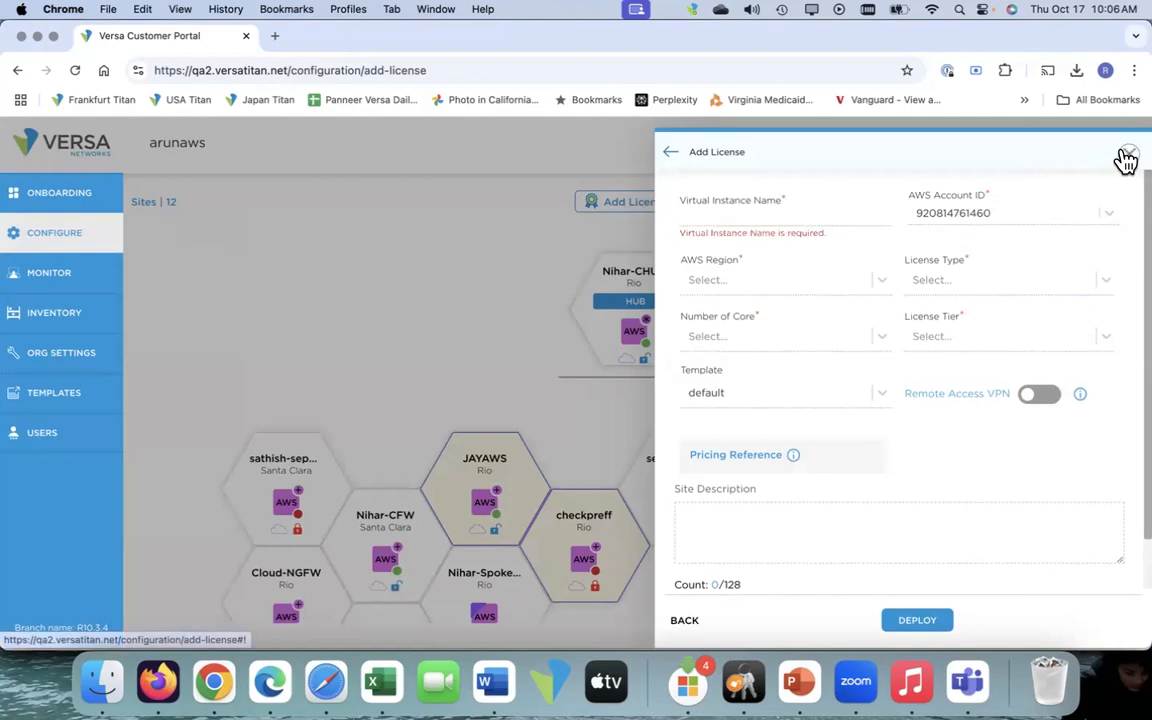
click(66, 195)
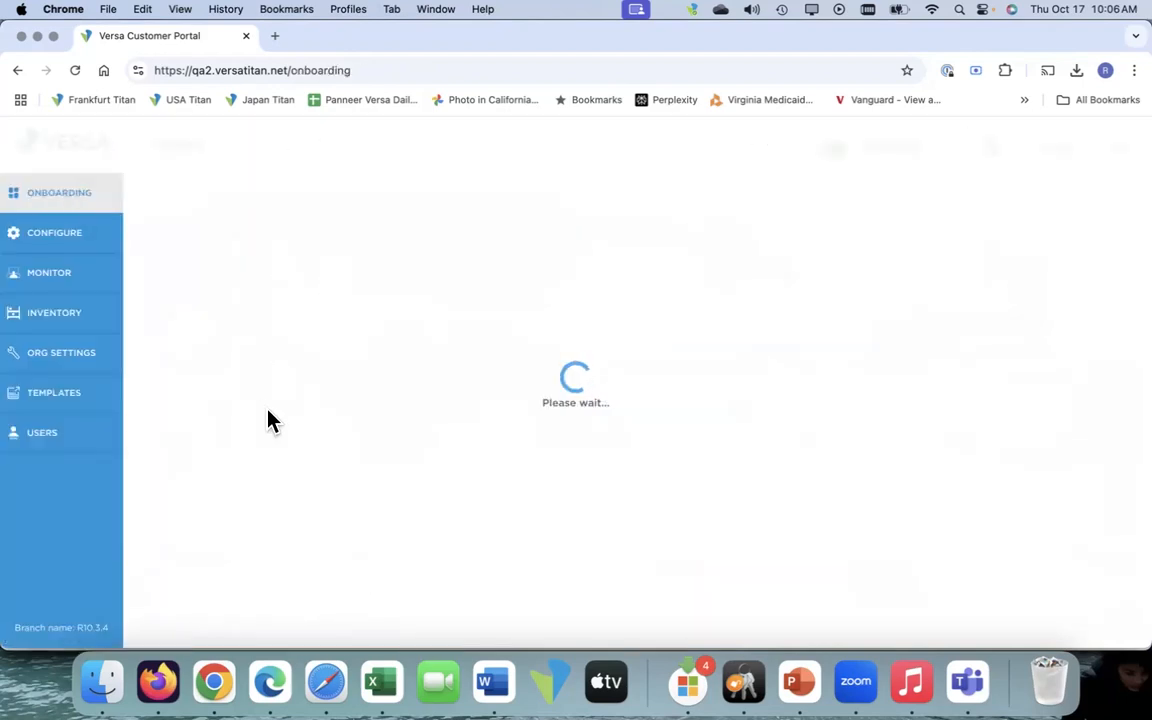